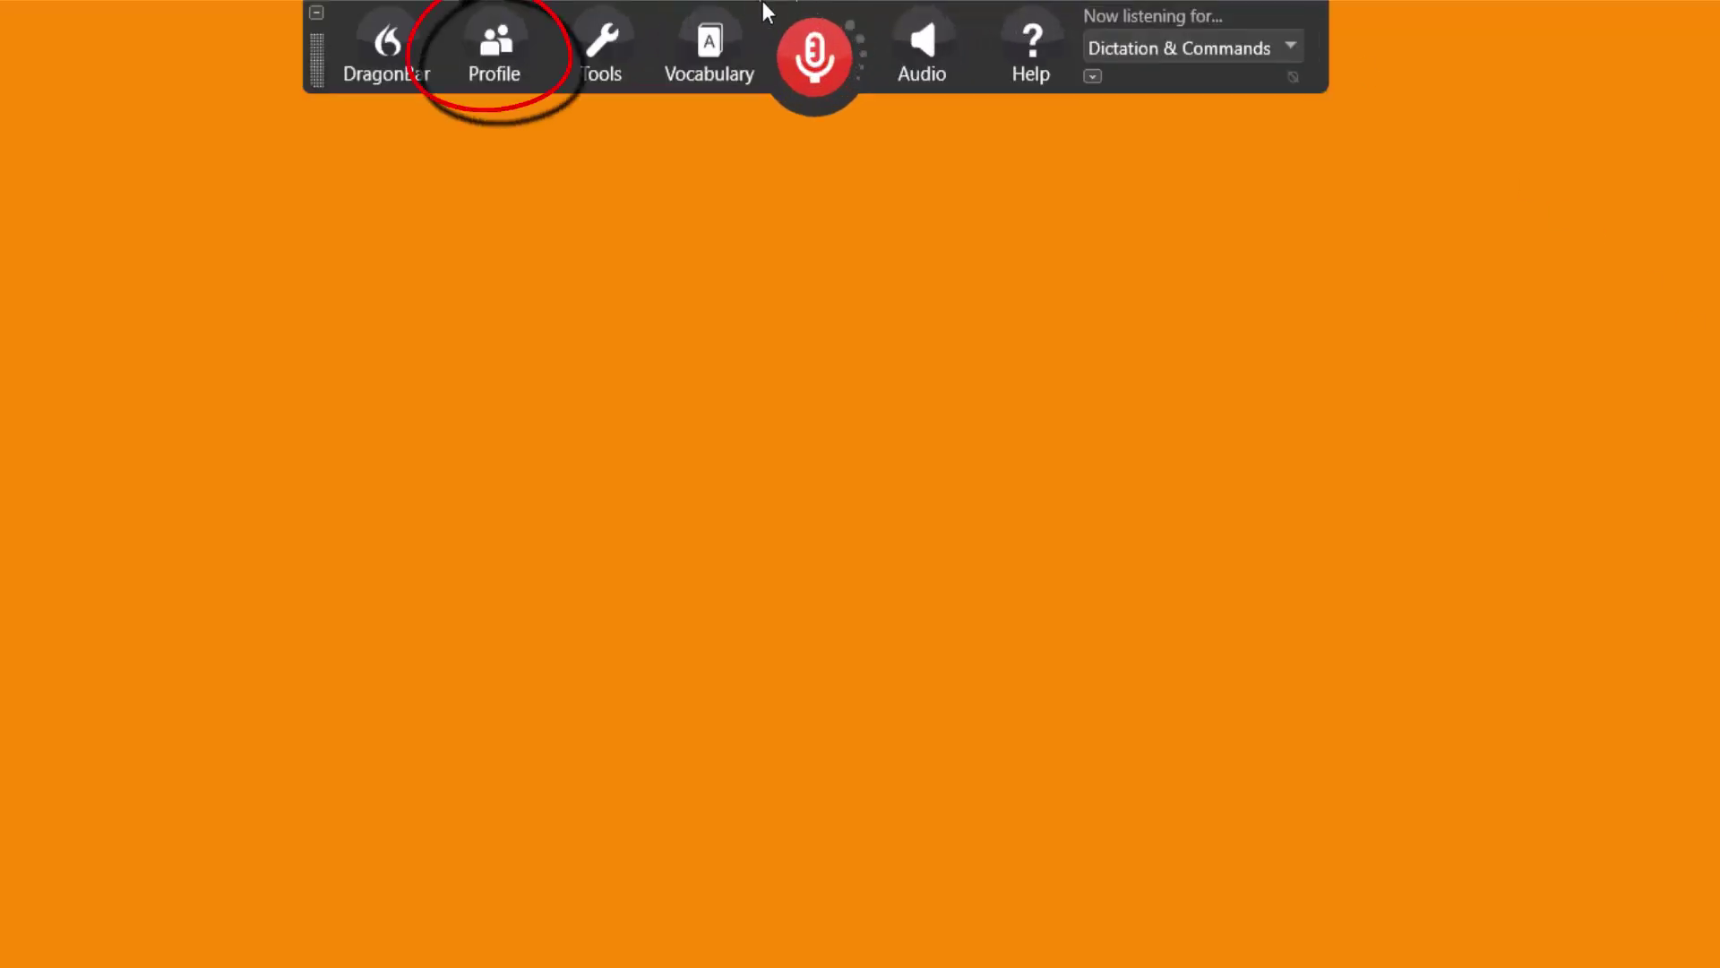
# Create a new user profile named 'Olympus Recorder' and proceed to its speech options.
pyautogui.click(513, 40)
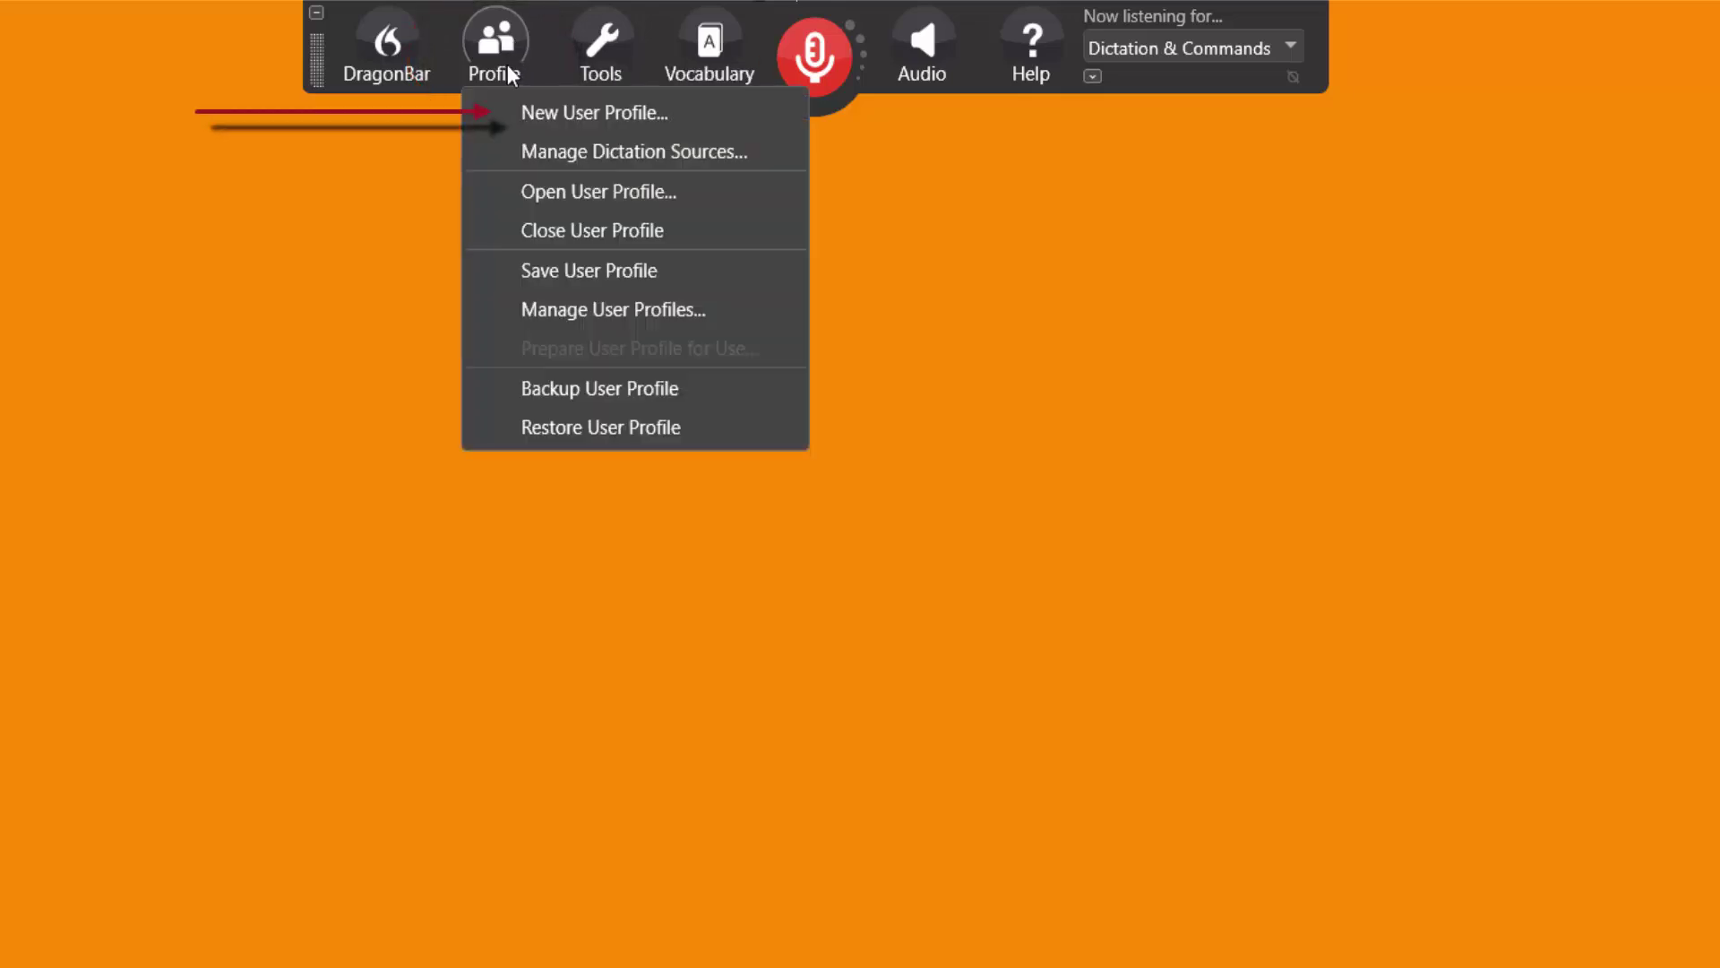
pyautogui.click(502, 120)
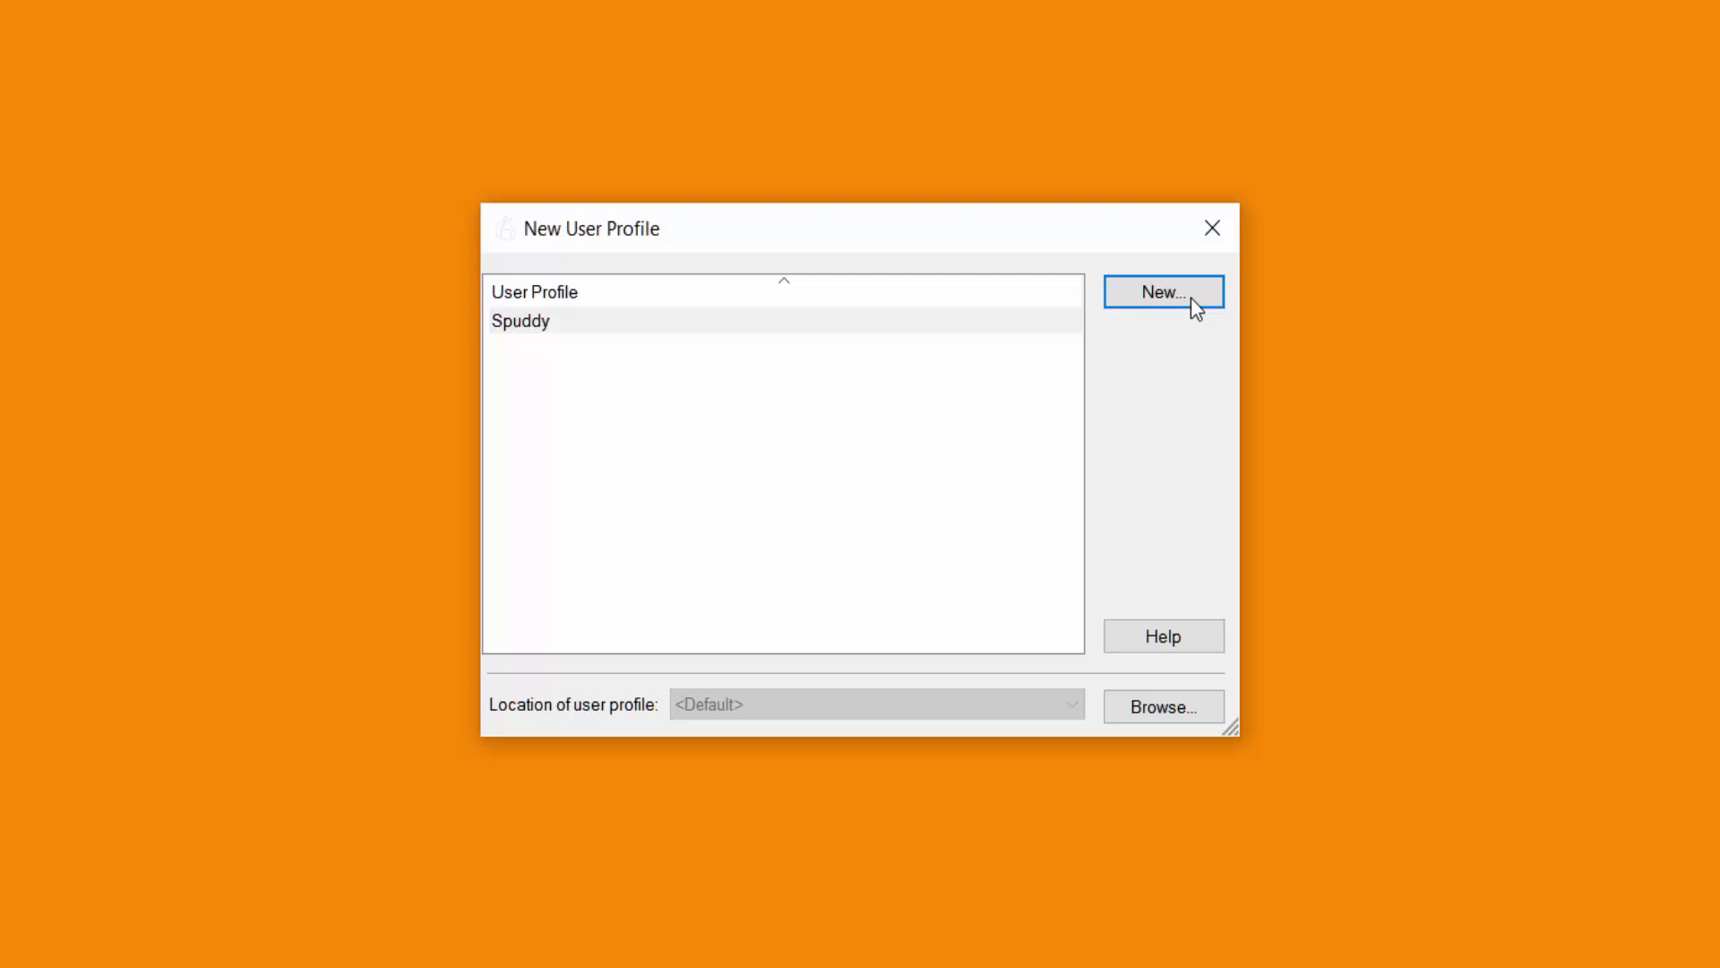
pyautogui.click(1145, 299)
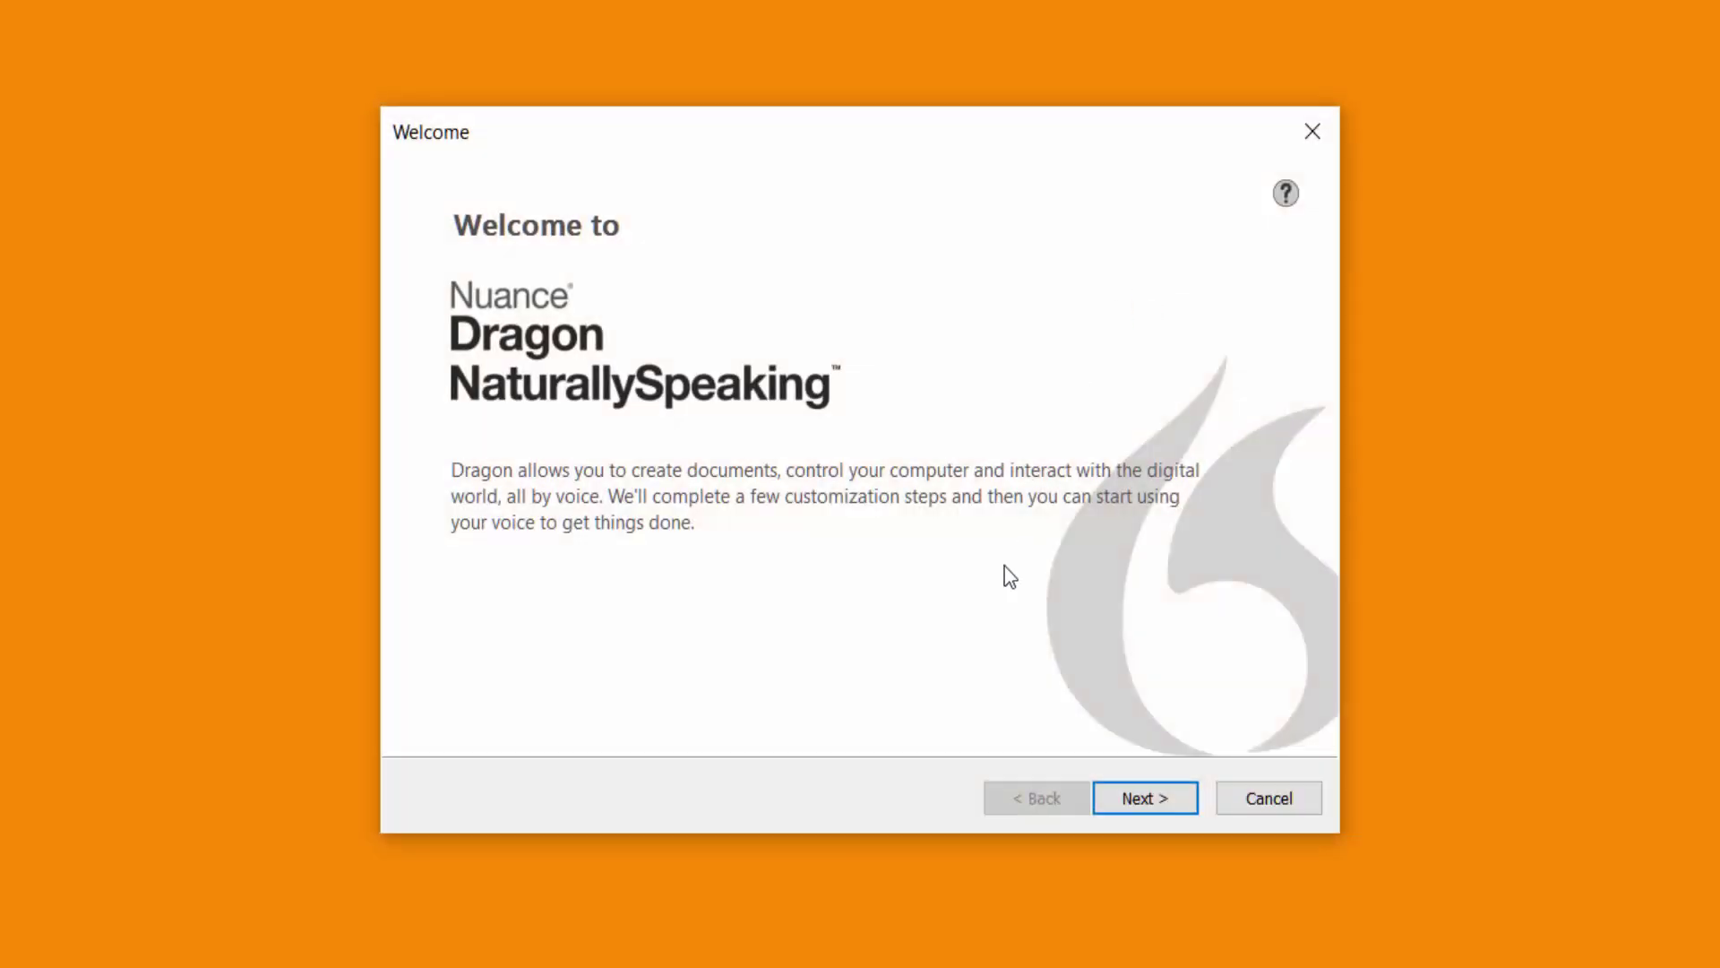
pyautogui.click(1145, 797)
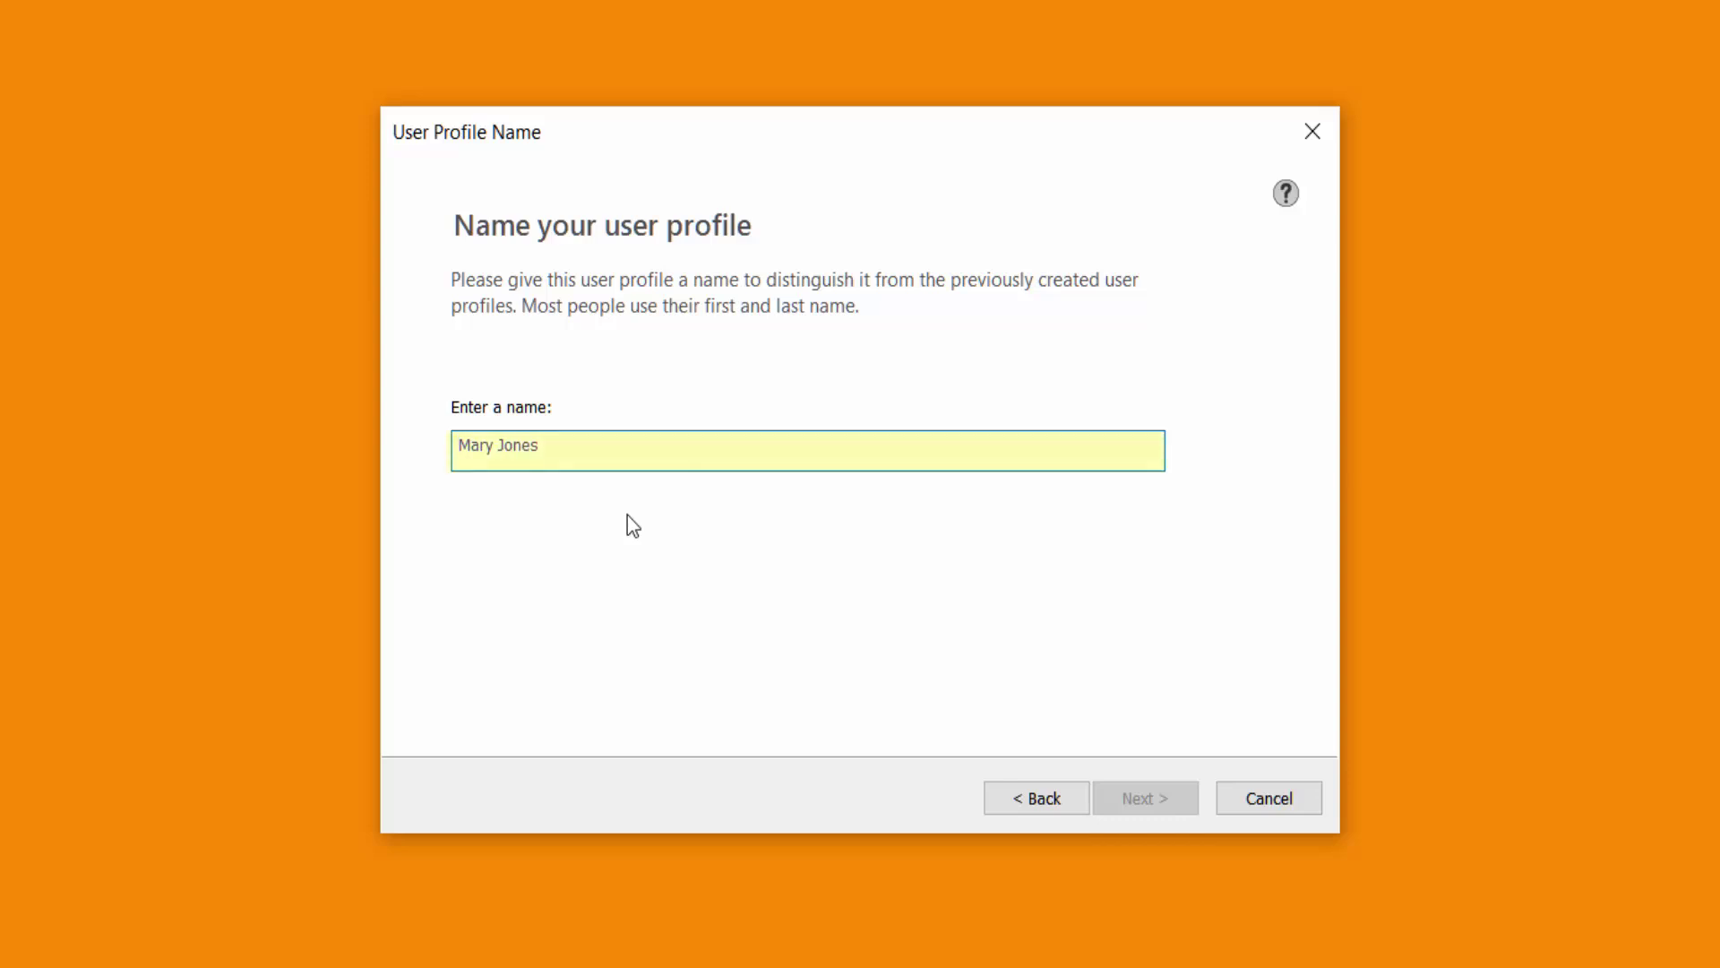
pyautogui.write('Olympus Recorder')
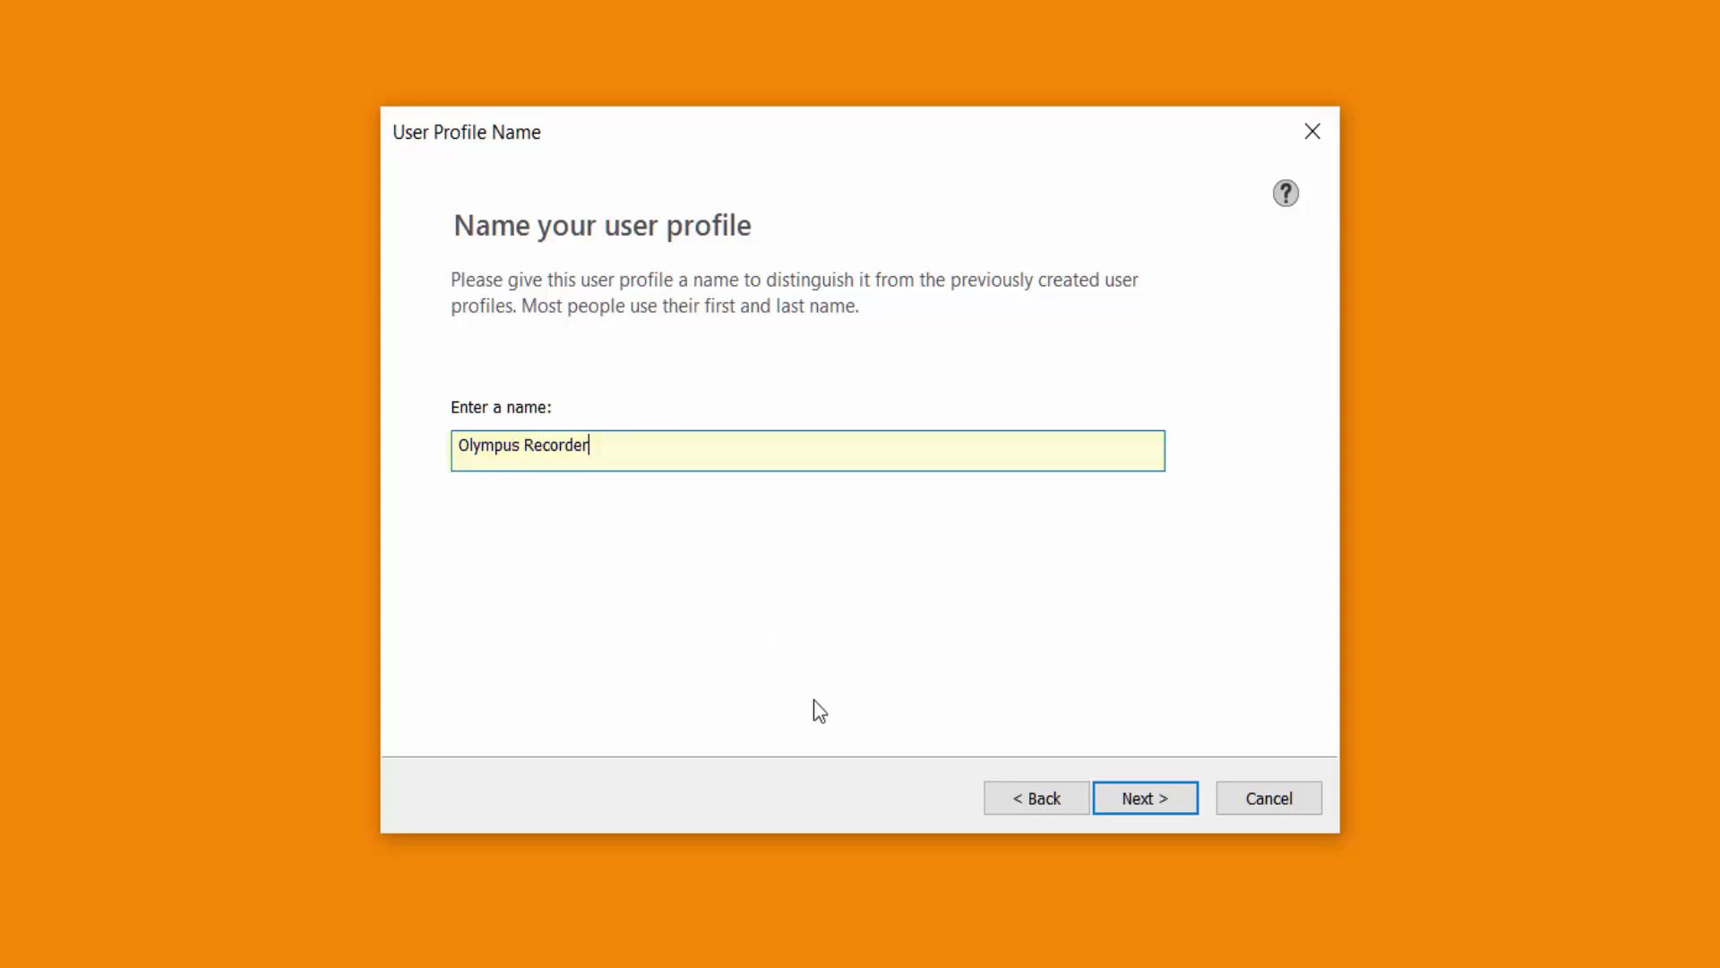
pyautogui.click(1127, 812)
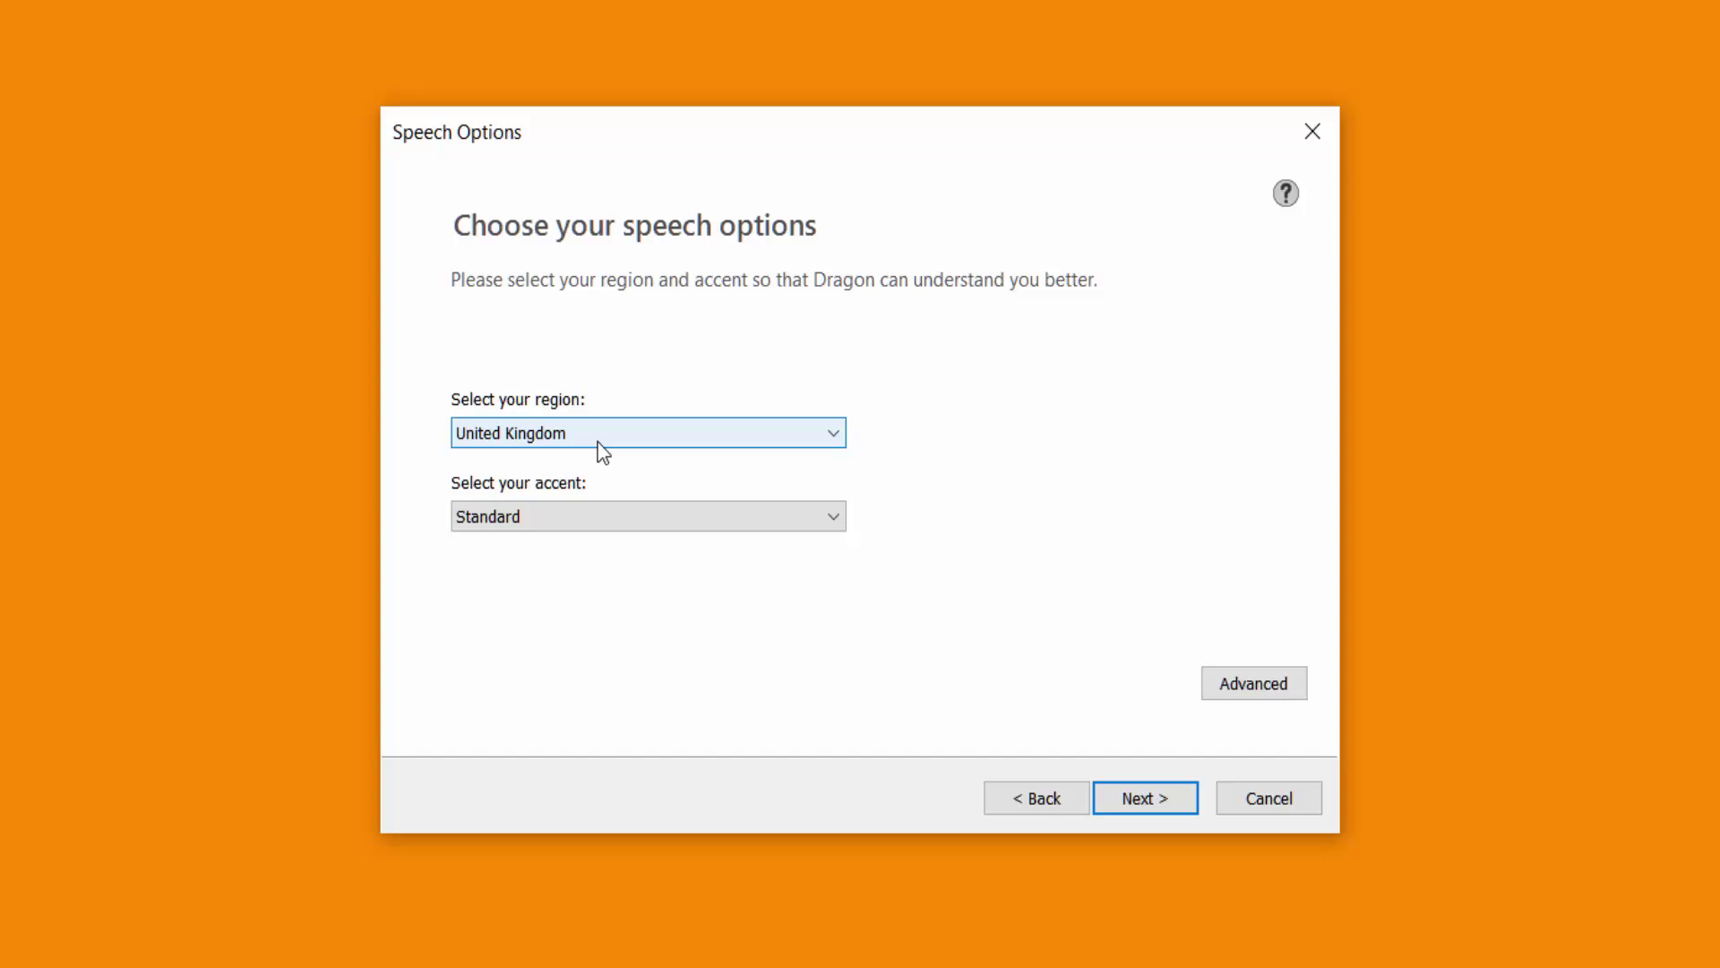
# Accept the Large vocabulary and BestMatch V advanced options, keeping United Kingdom region and Standard accent.
pyautogui.click(1274, 695)
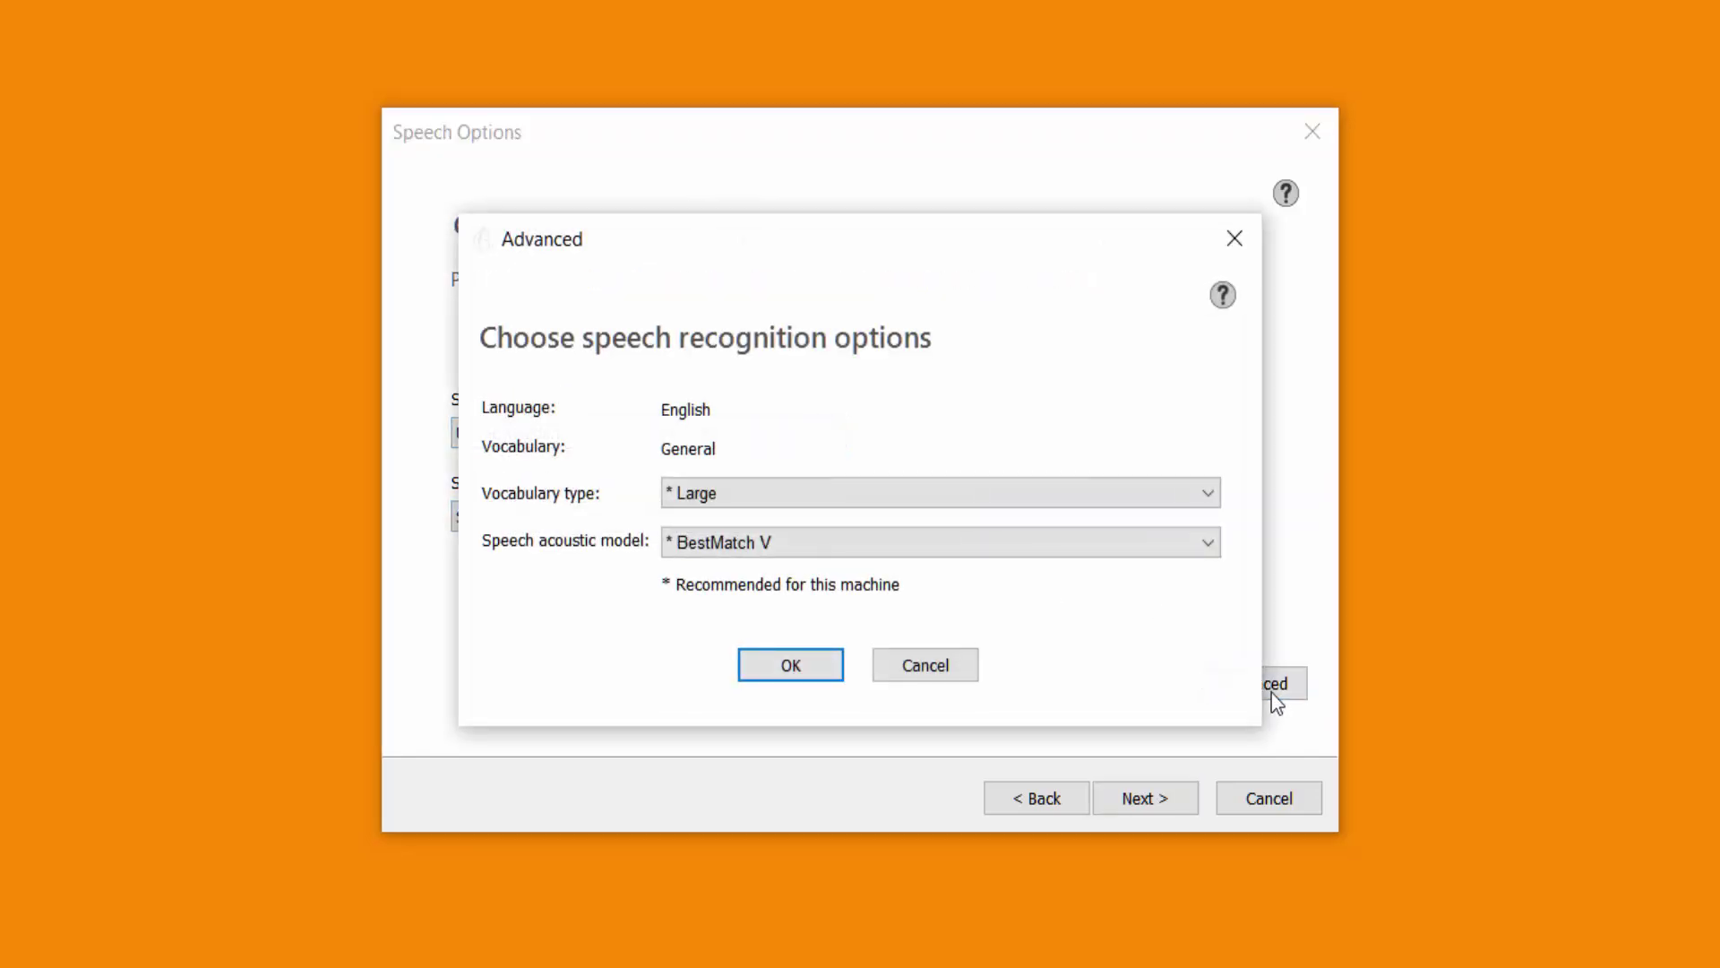
pyautogui.click(769, 665)
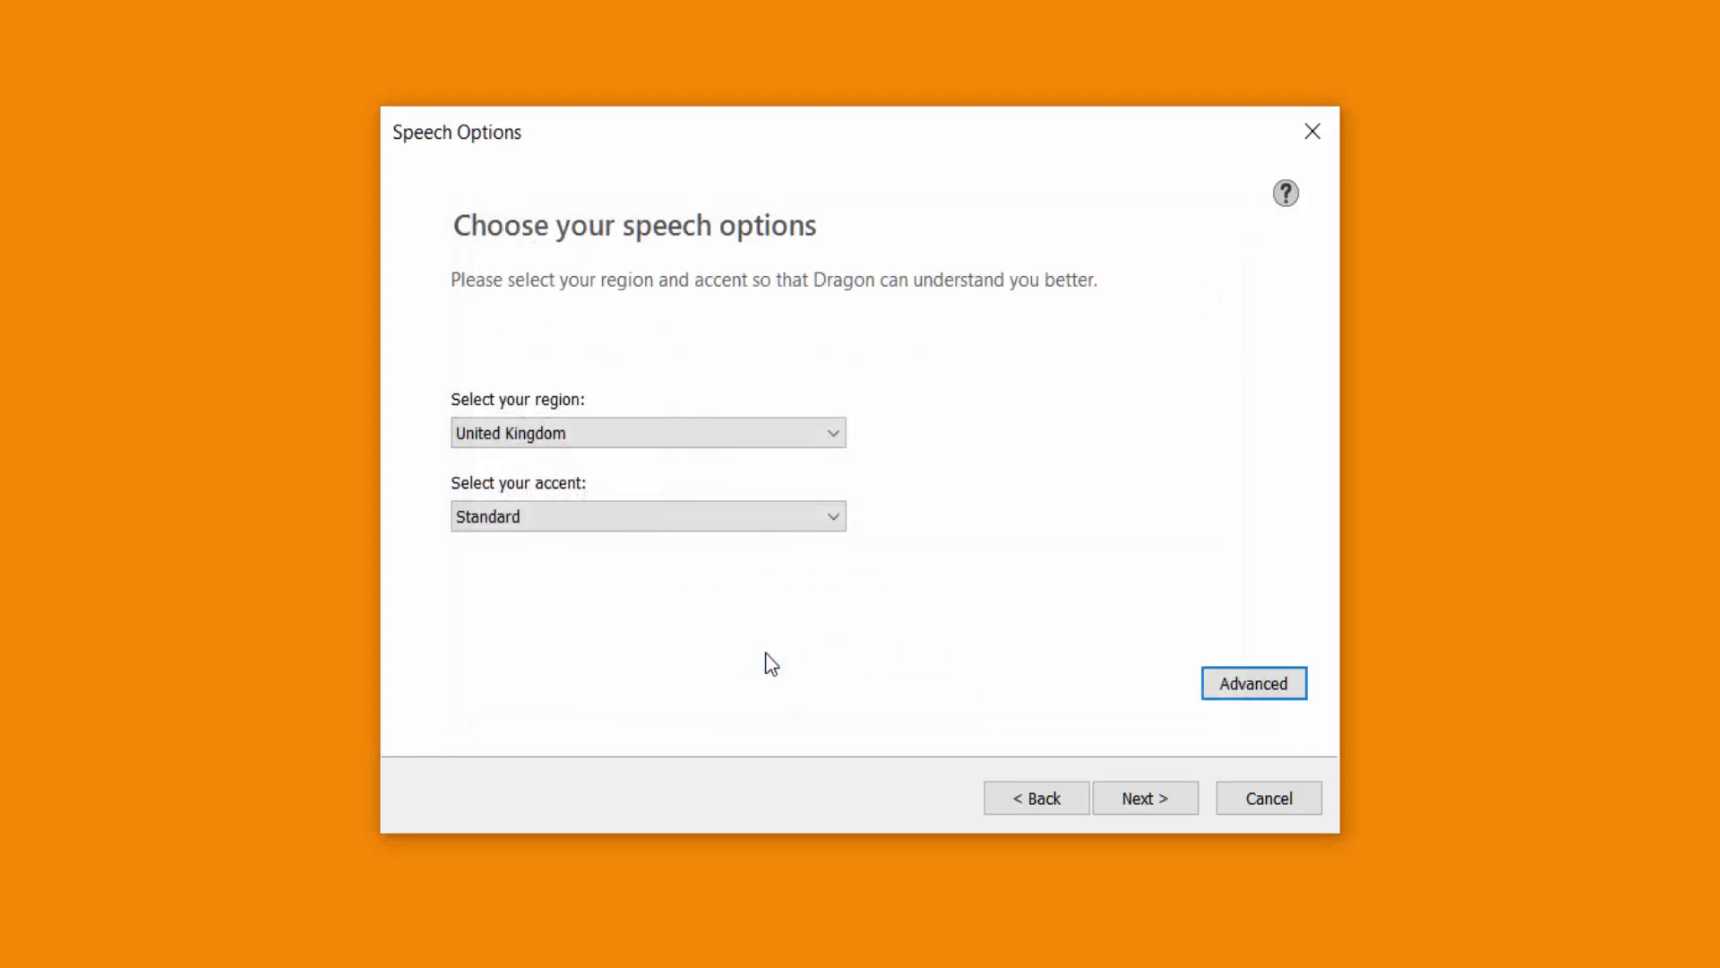
pyautogui.click(1130, 800)
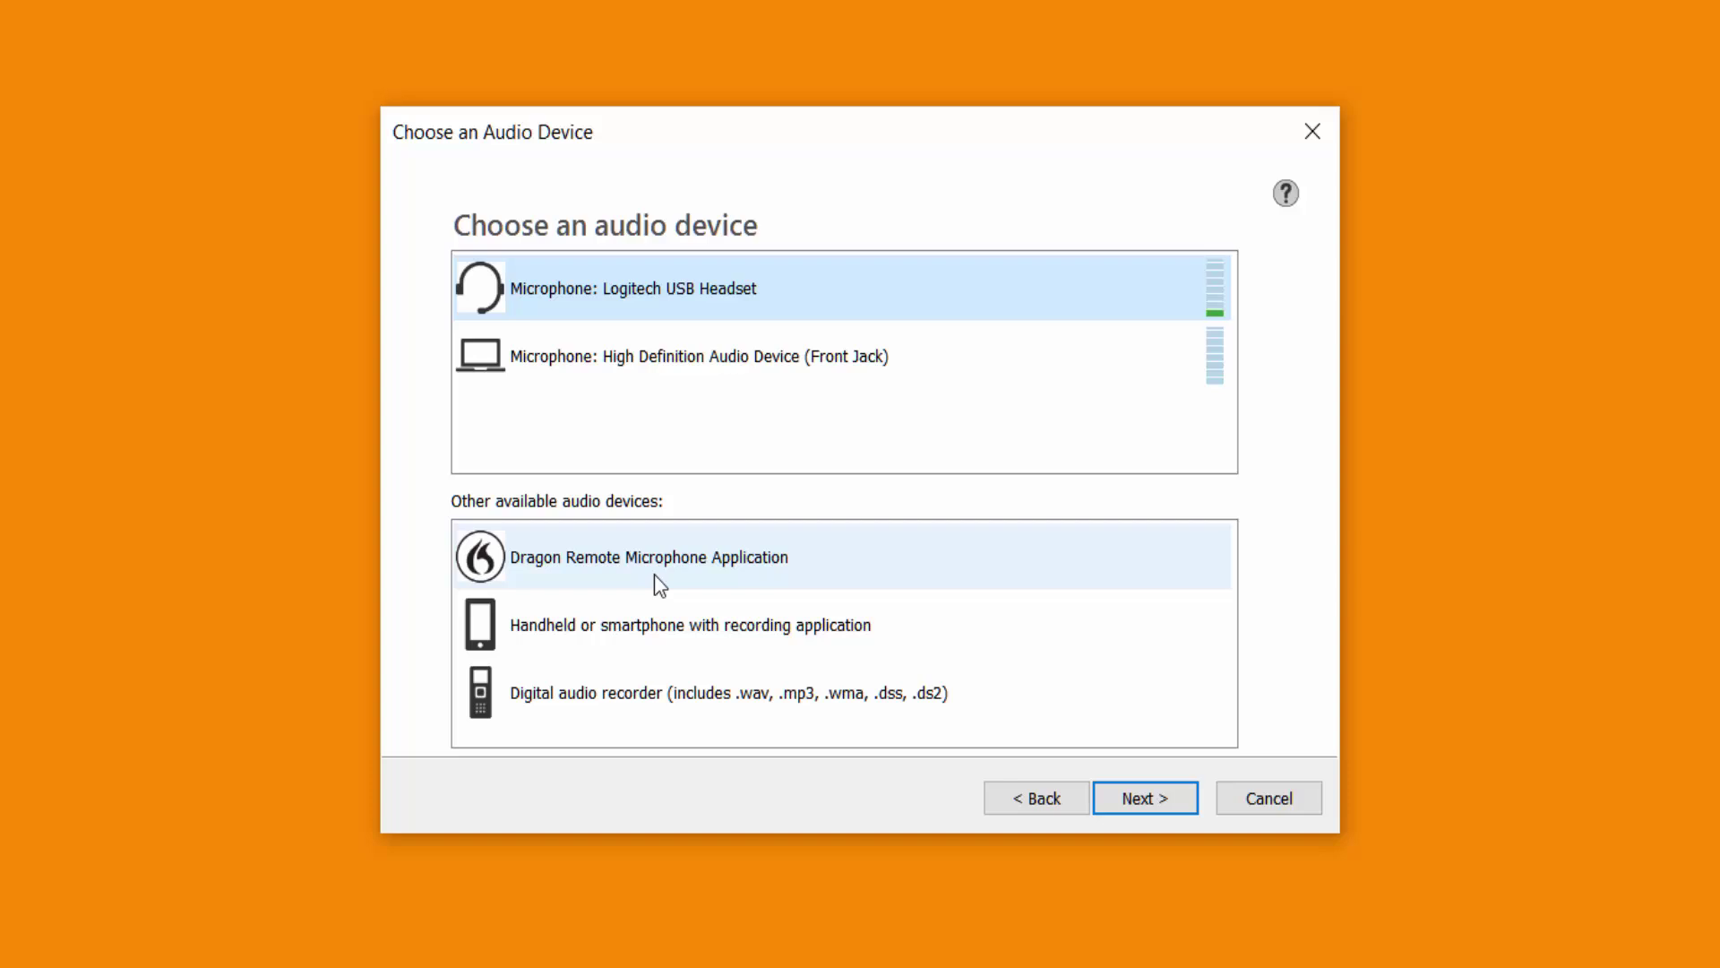
# Choose 'Digital audio recorder (includes .wav, .mp3, .wma, .dss, .ds2)' as the audio source and continue.
pyautogui.click(587, 701)
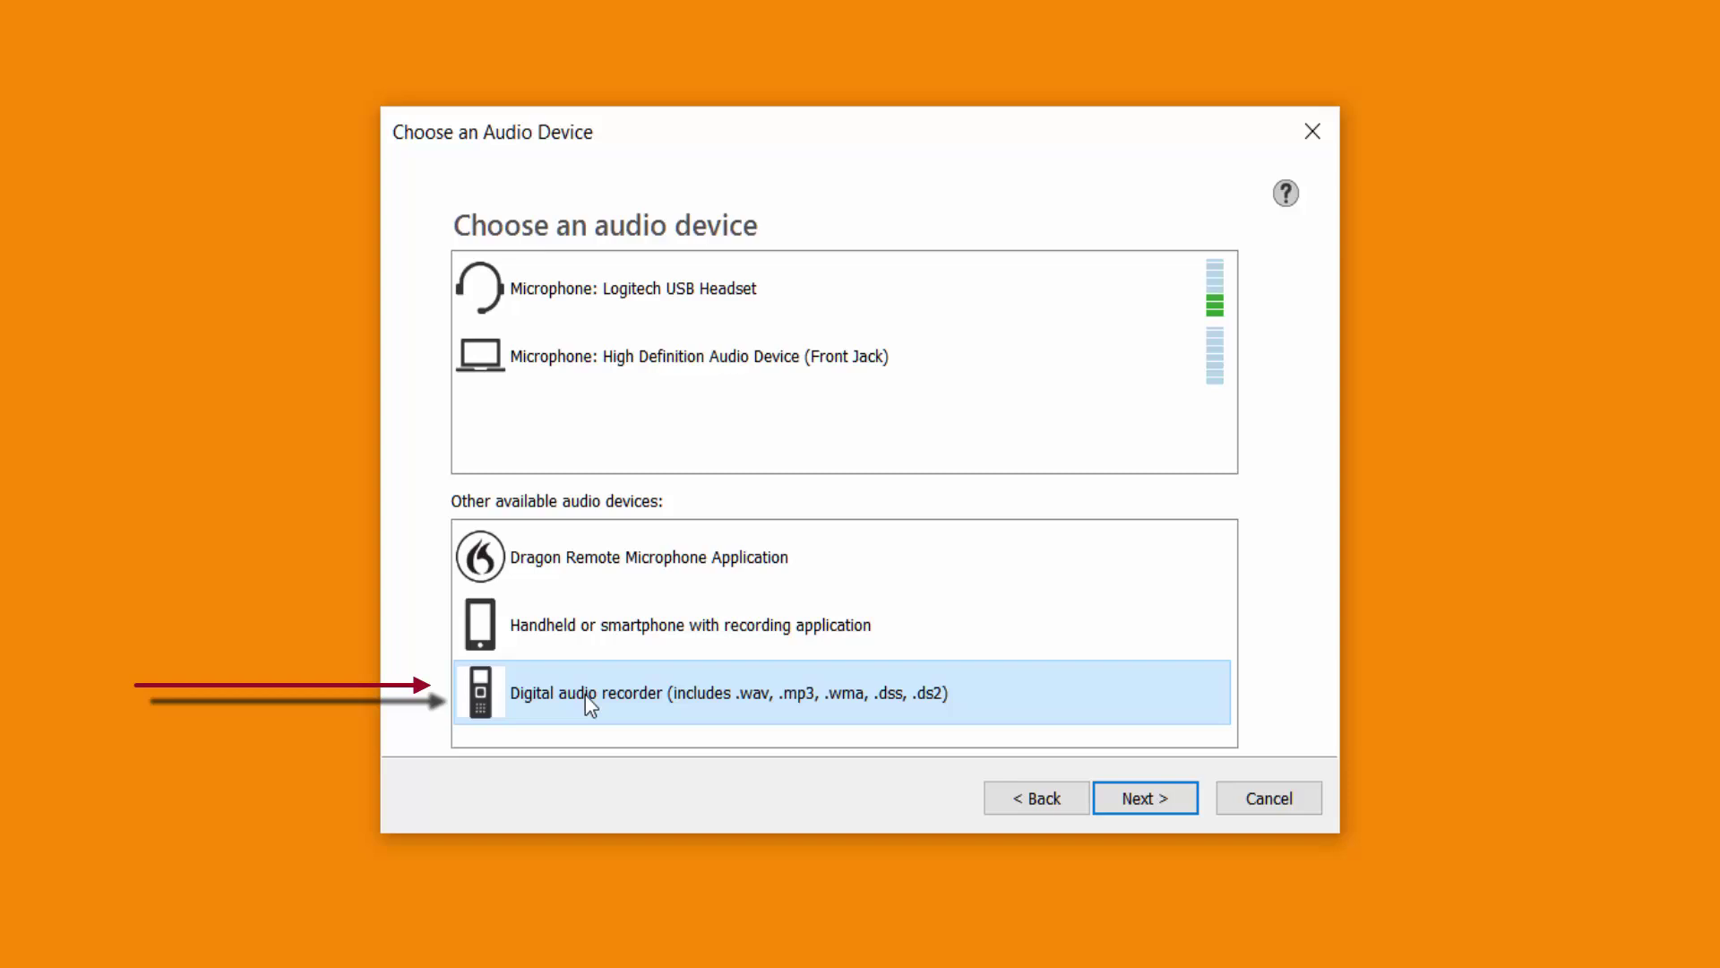
pyautogui.click(586, 626)
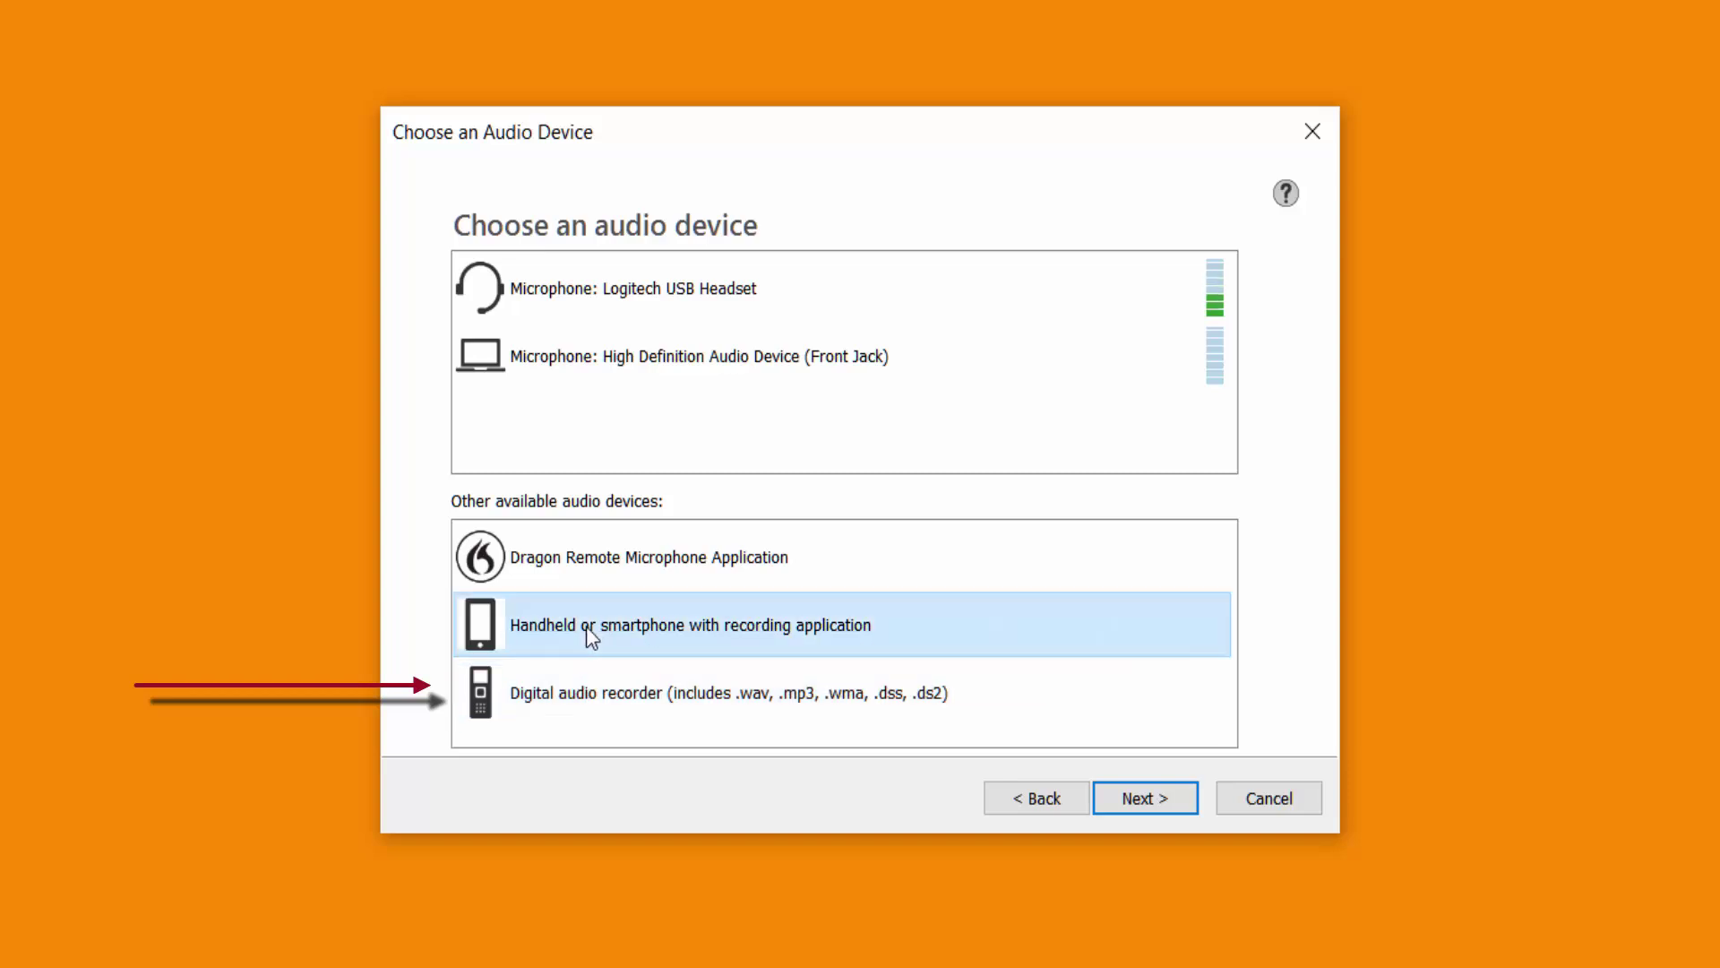
pyautogui.click(593, 710)
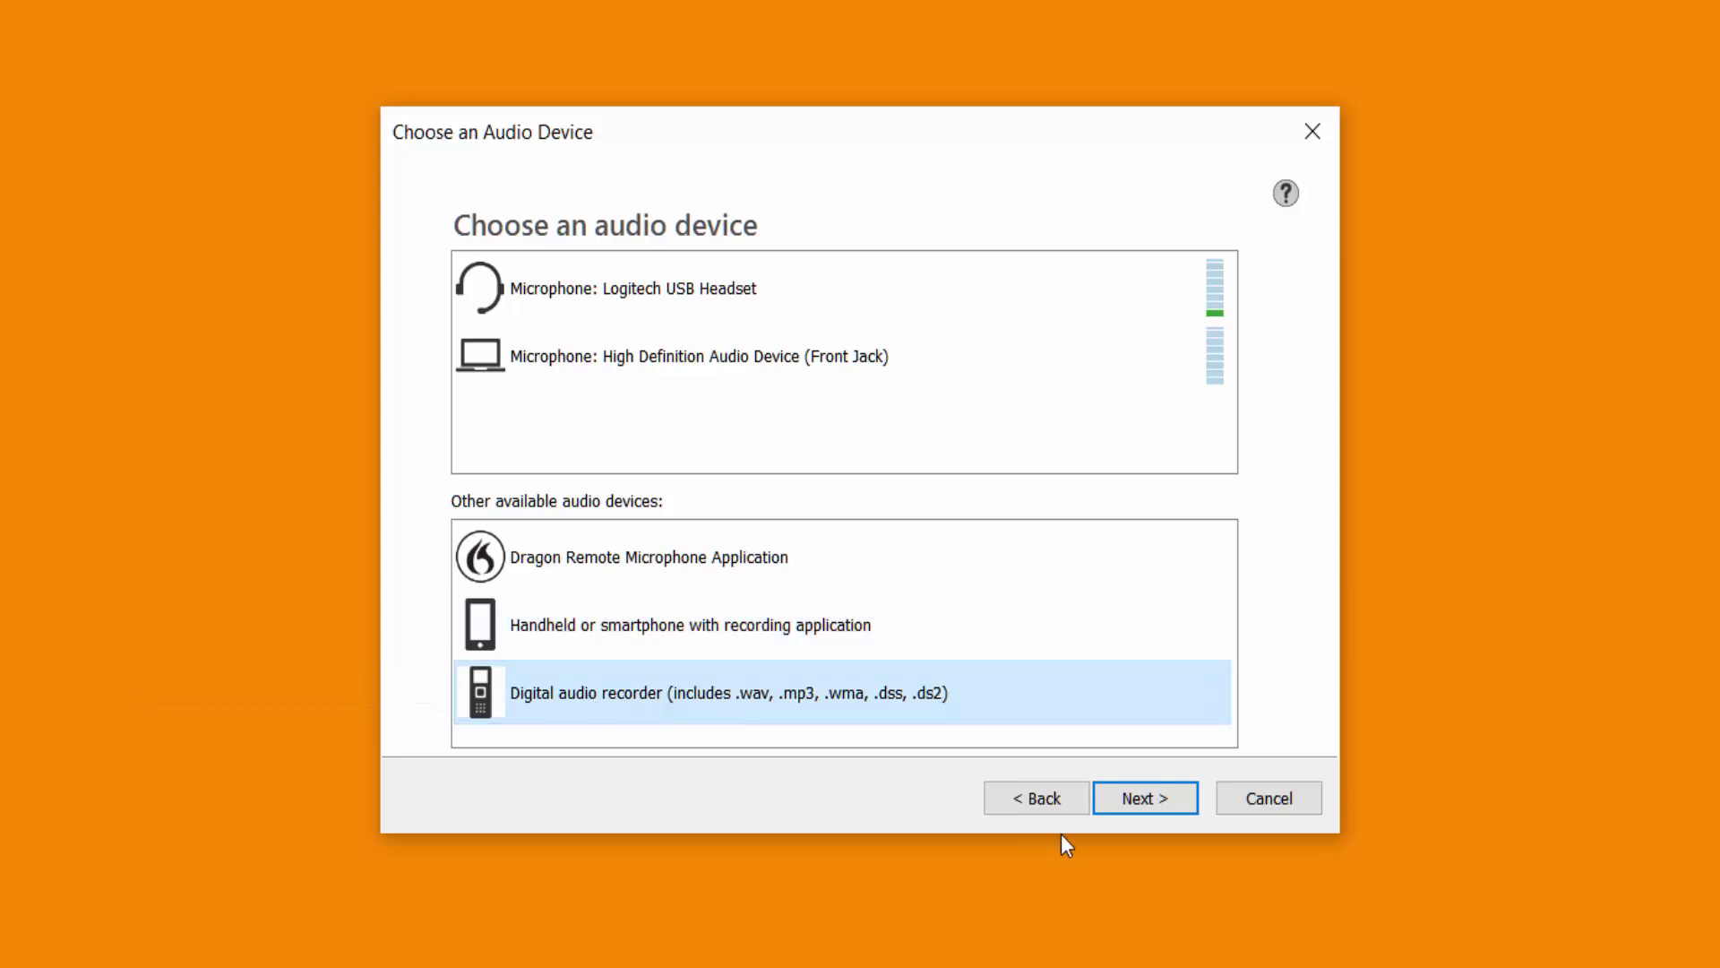
pyautogui.click(1127, 796)
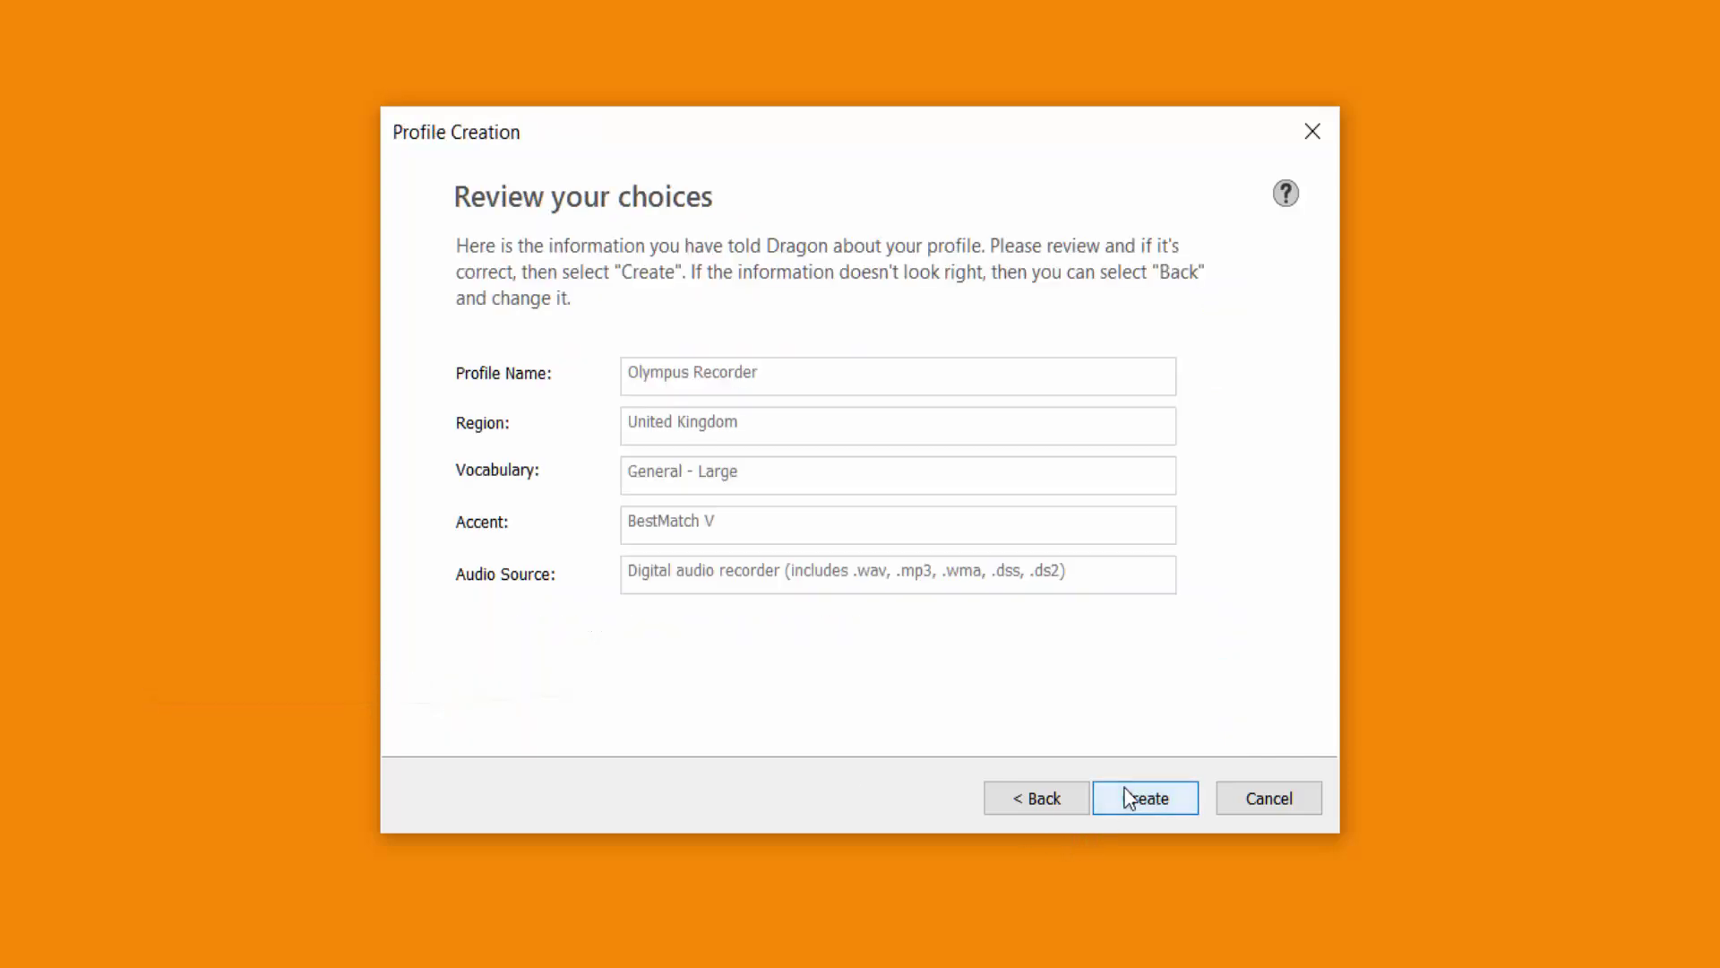
# Create the Olympus Recorder profile and briefly view the recorder usage tutorial in Dragon Help.
pyautogui.click(1131, 803)
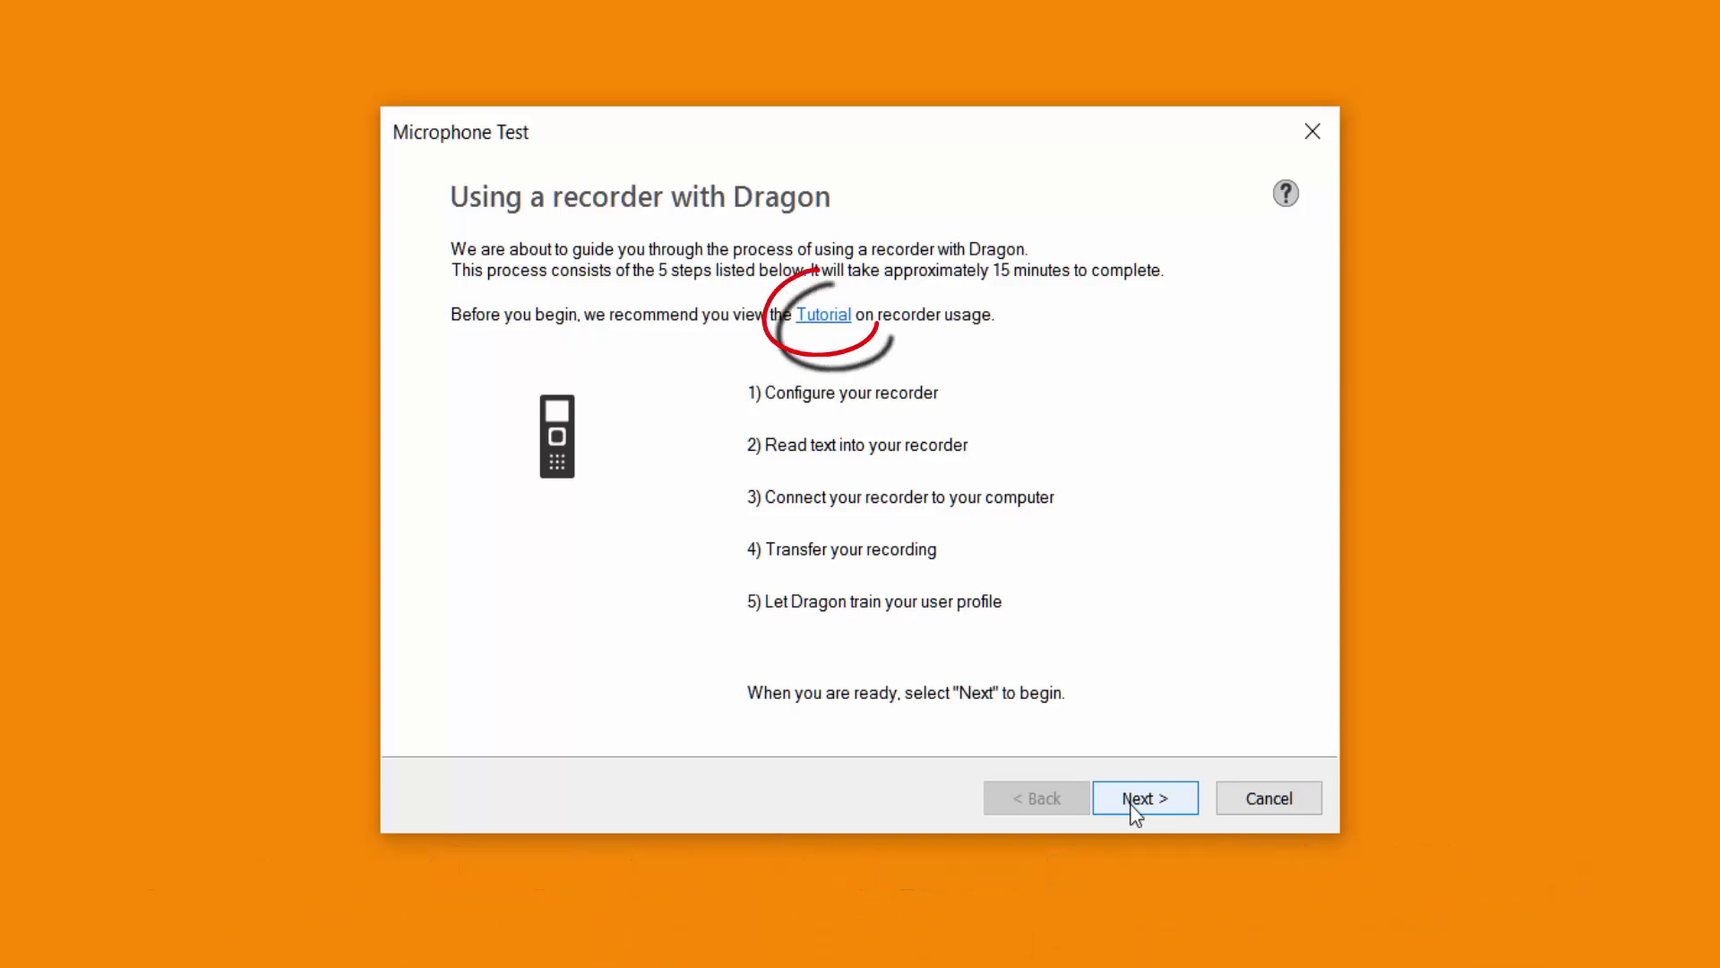
pyautogui.click(826, 322)
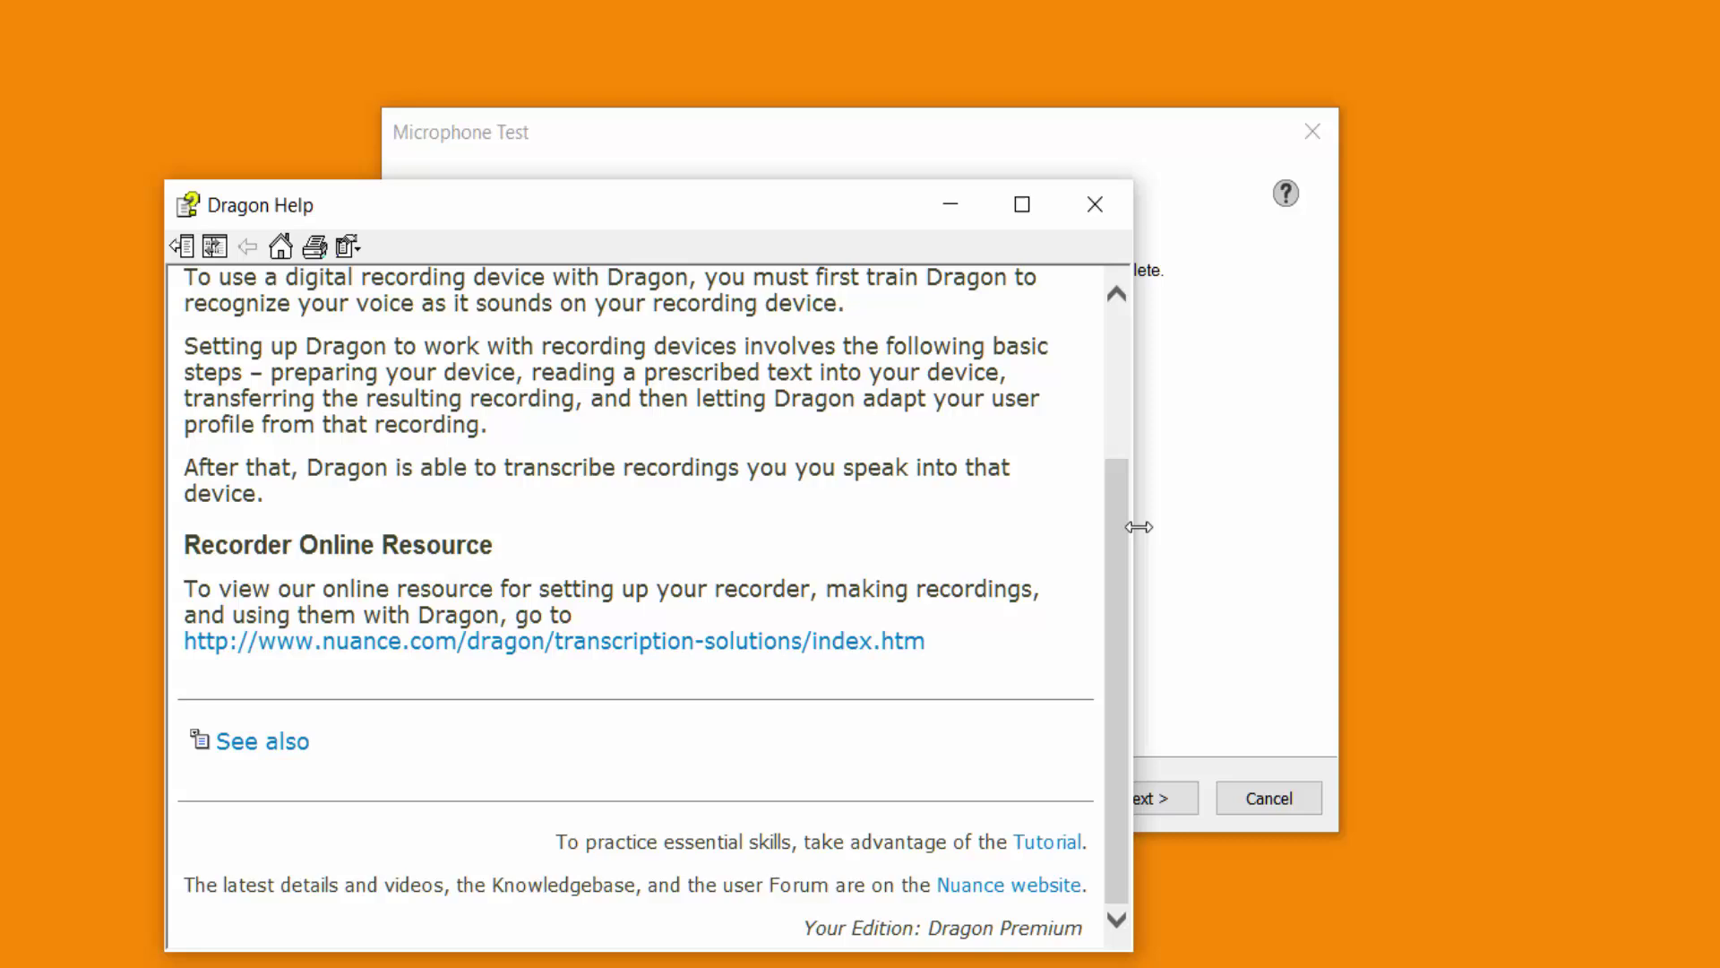
pyautogui.click(1095, 204)
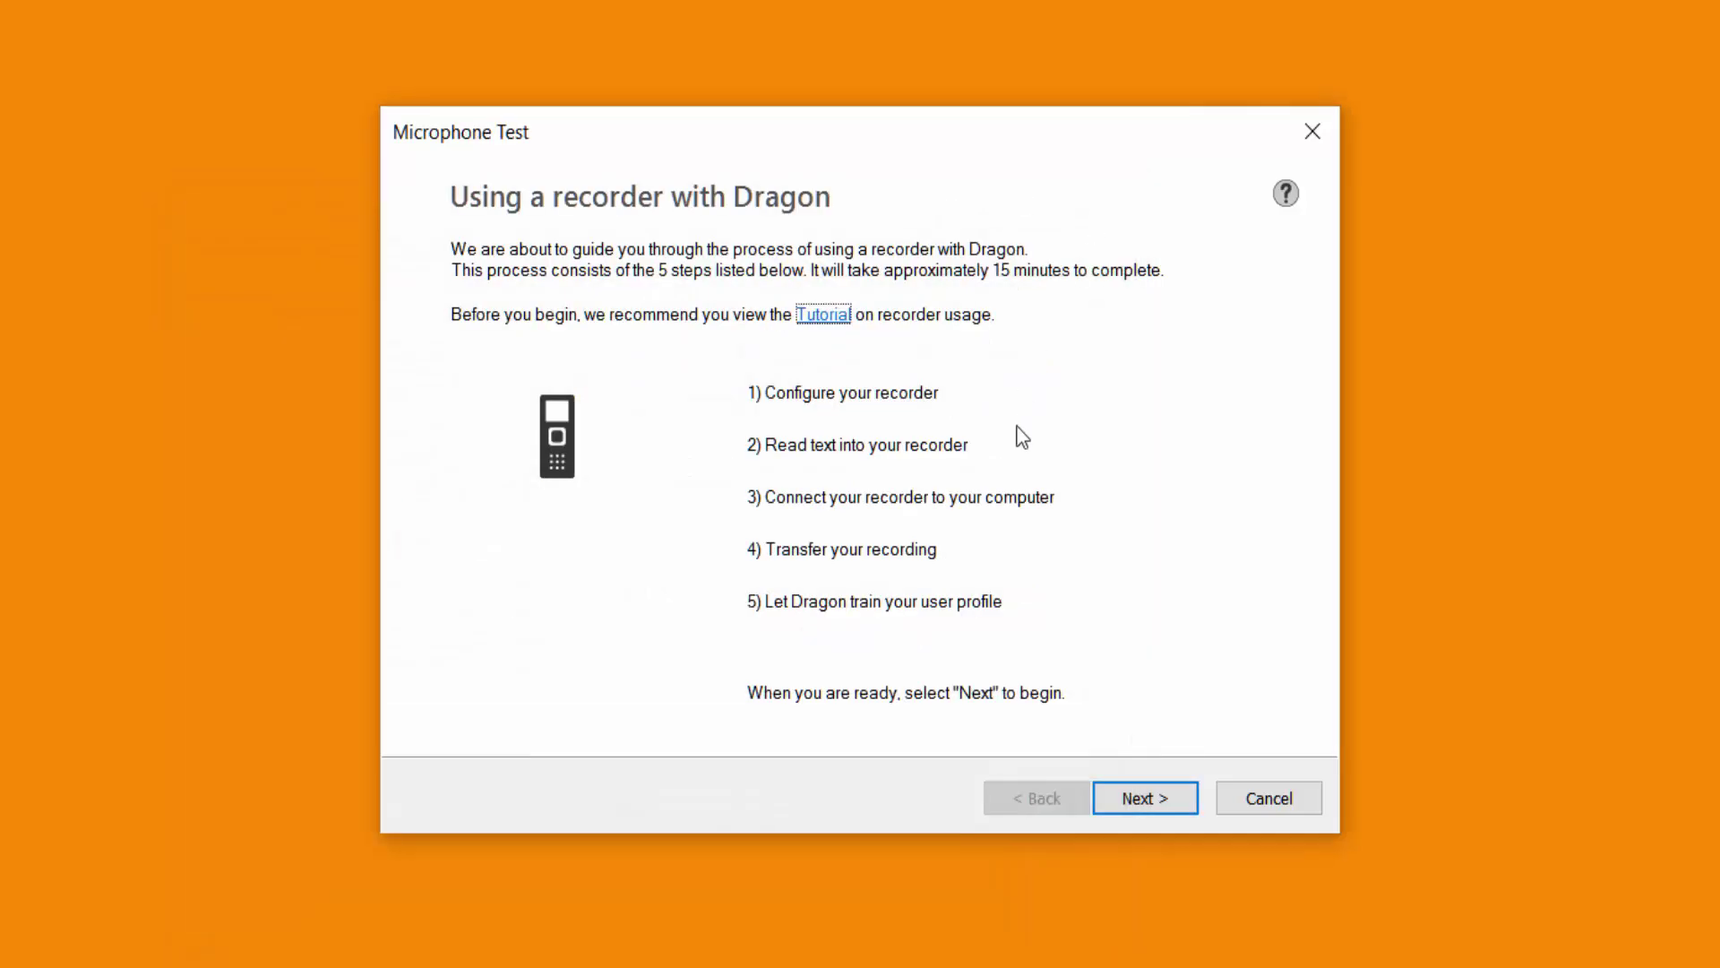
# Advance from 'Using a recorder with Dragon' to the 'Configure your recorder' page.
pyautogui.click(1139, 799)
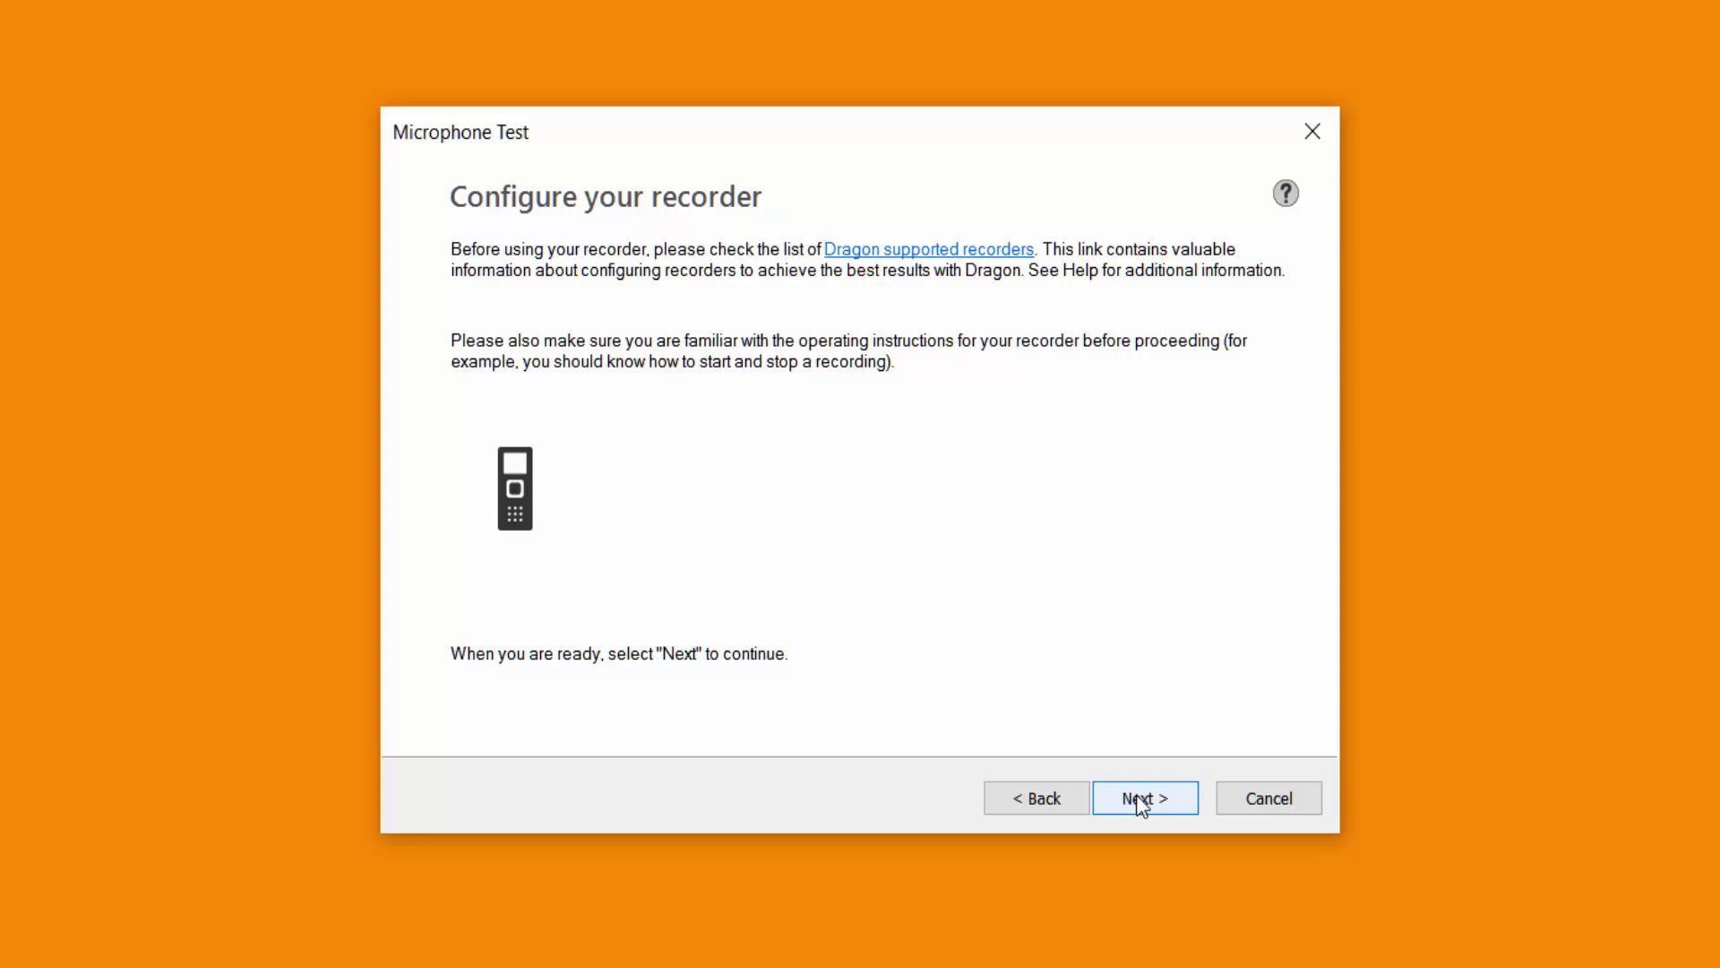
# Pick 'Alice's Adventures in Wonderland' as the text to read into the recorder.
pyautogui.click(1140, 800)
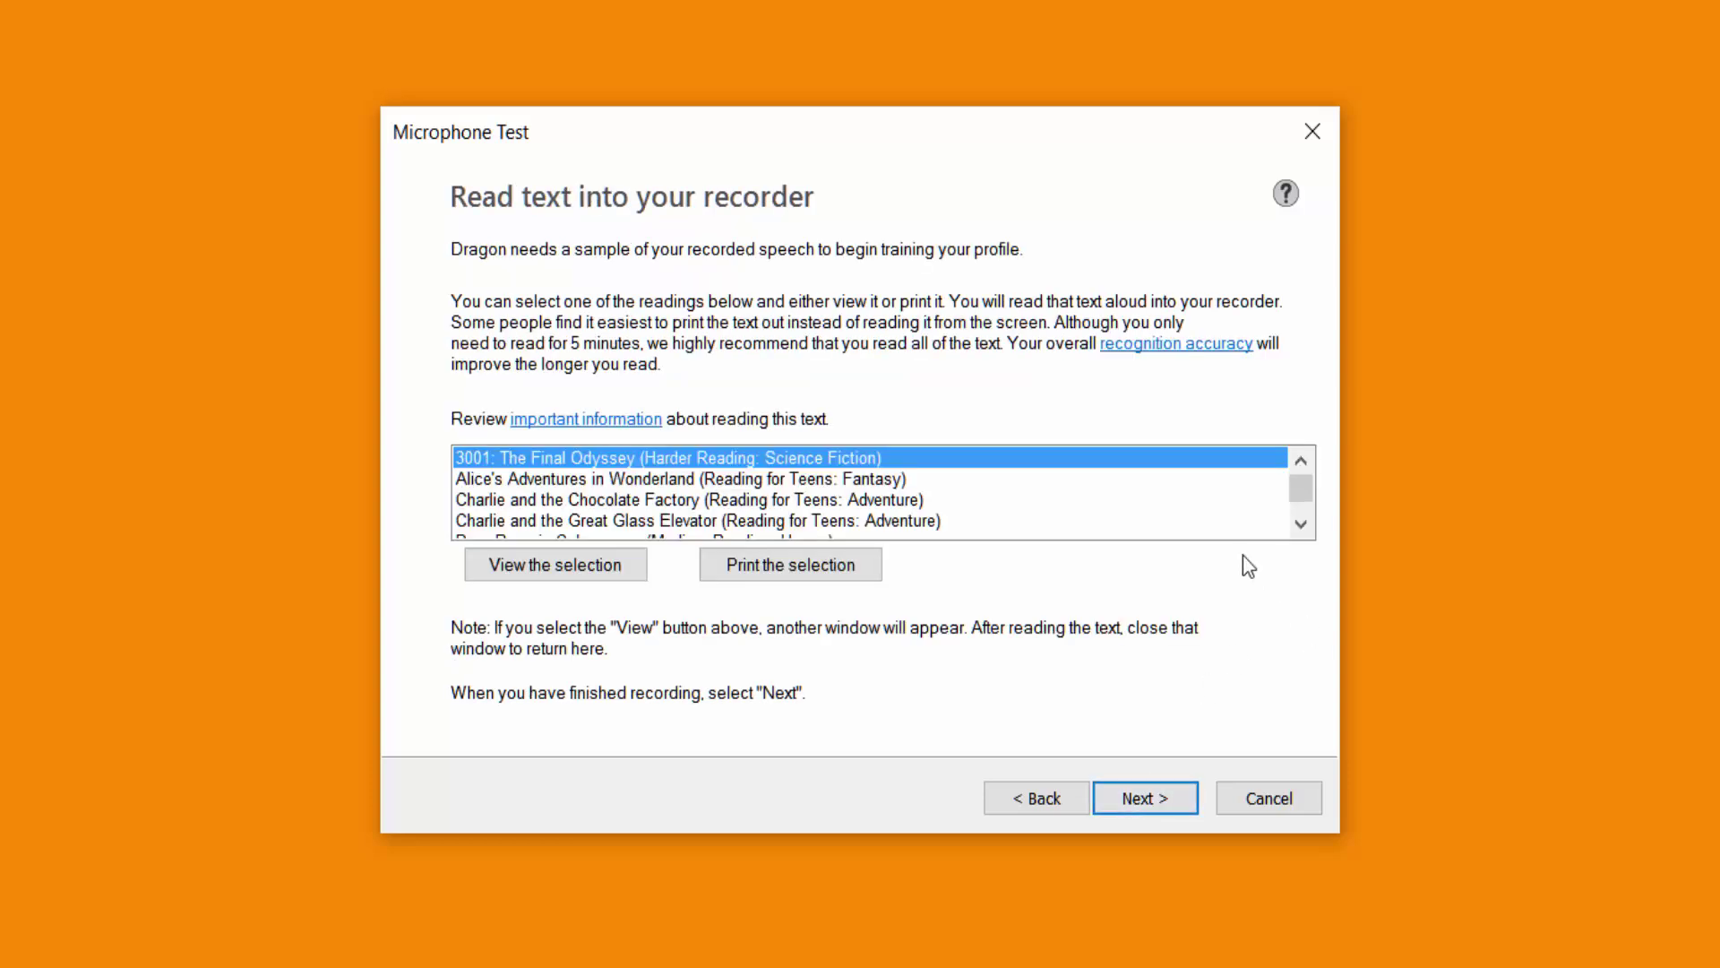
pyautogui.click(1296, 520)
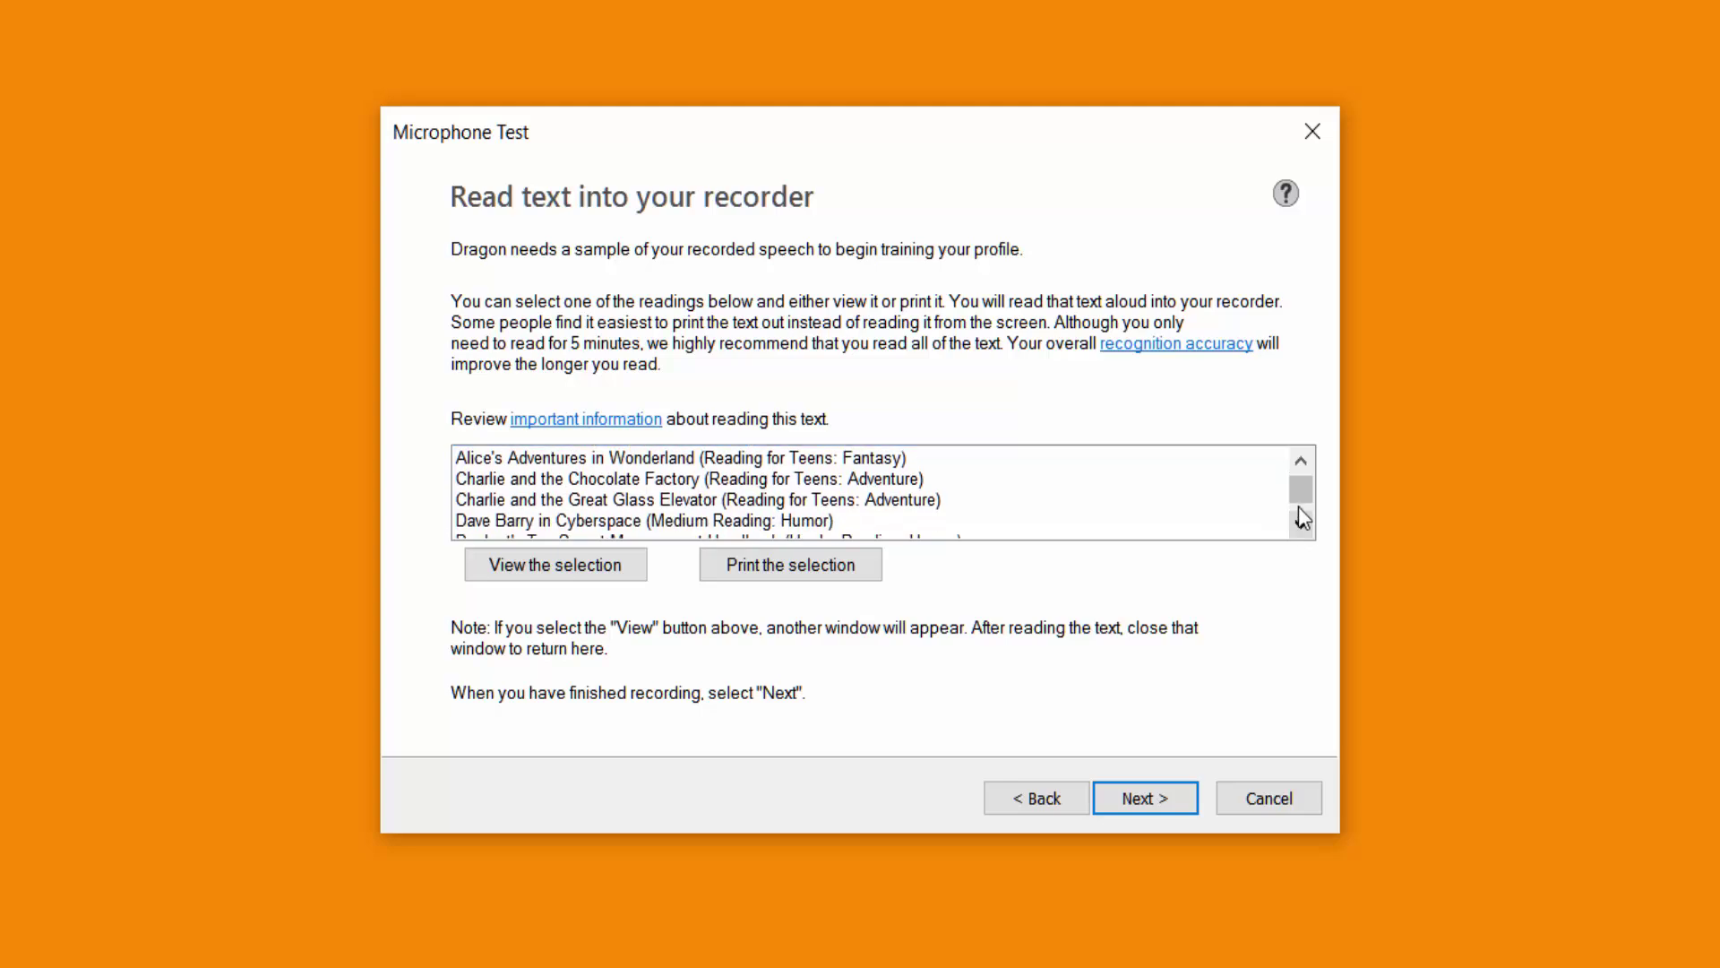
pyautogui.click(1301, 460)
pyautogui.click(533, 479)
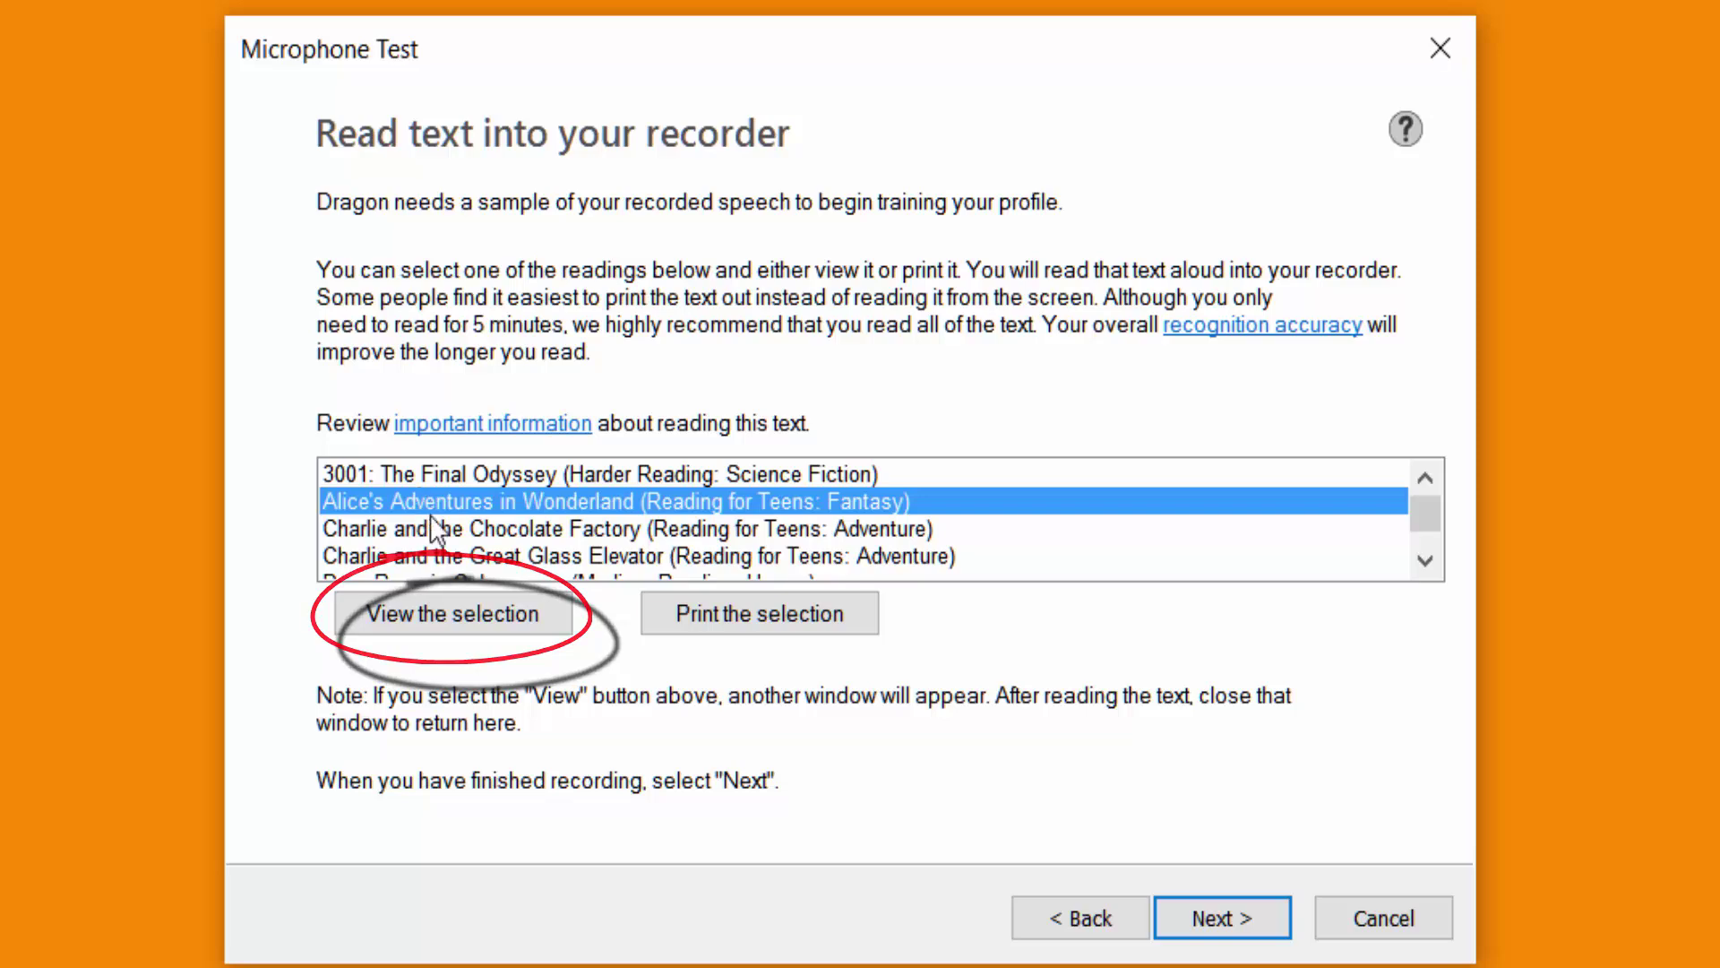
pyautogui.click(448, 613)
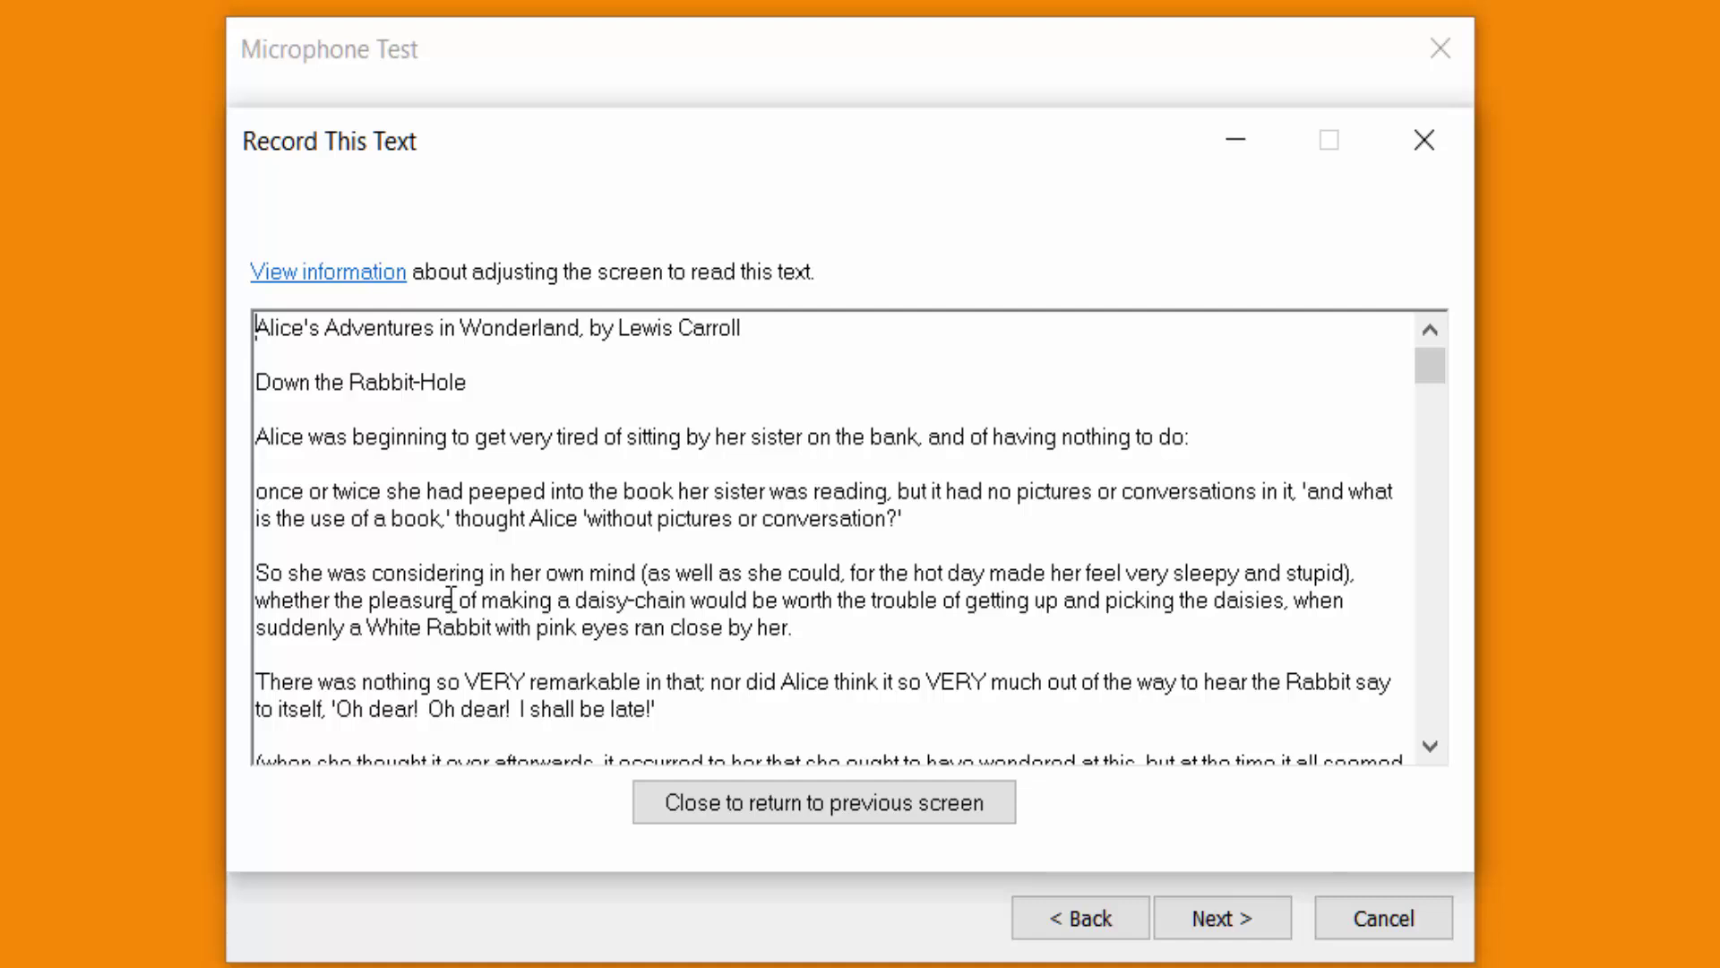
pyautogui.click(788, 807)
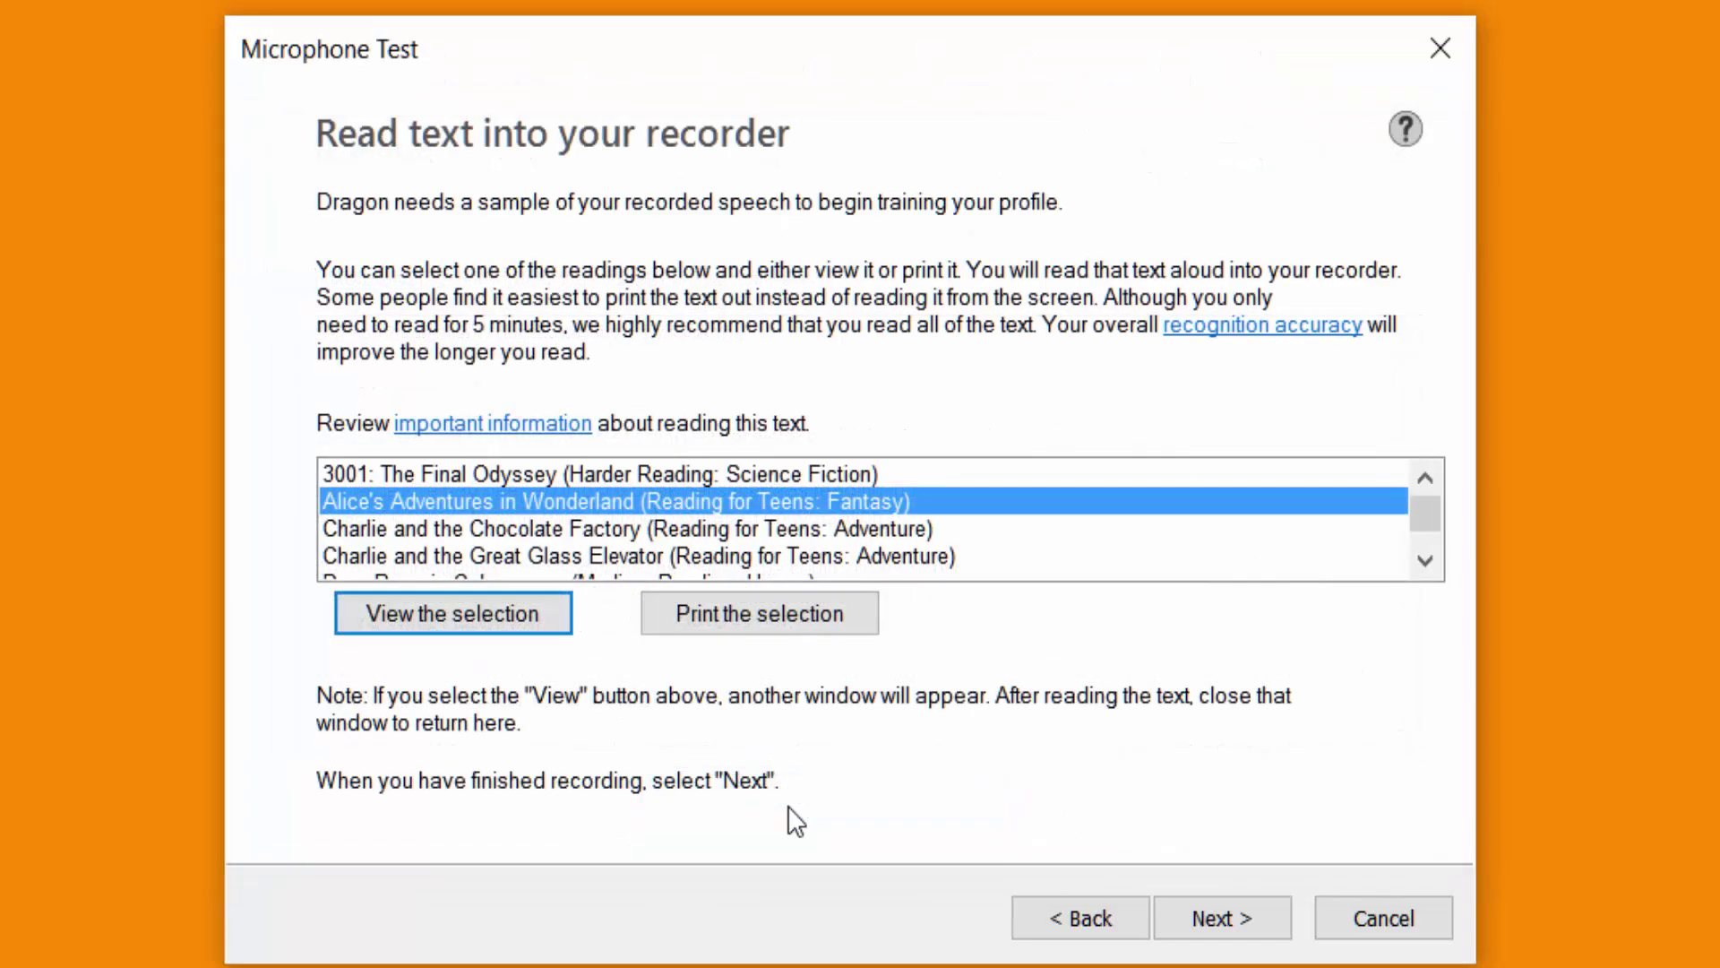
# Go past the Read text and Connect your recorder pages to Transfer your recording.
pyautogui.click(1214, 923)
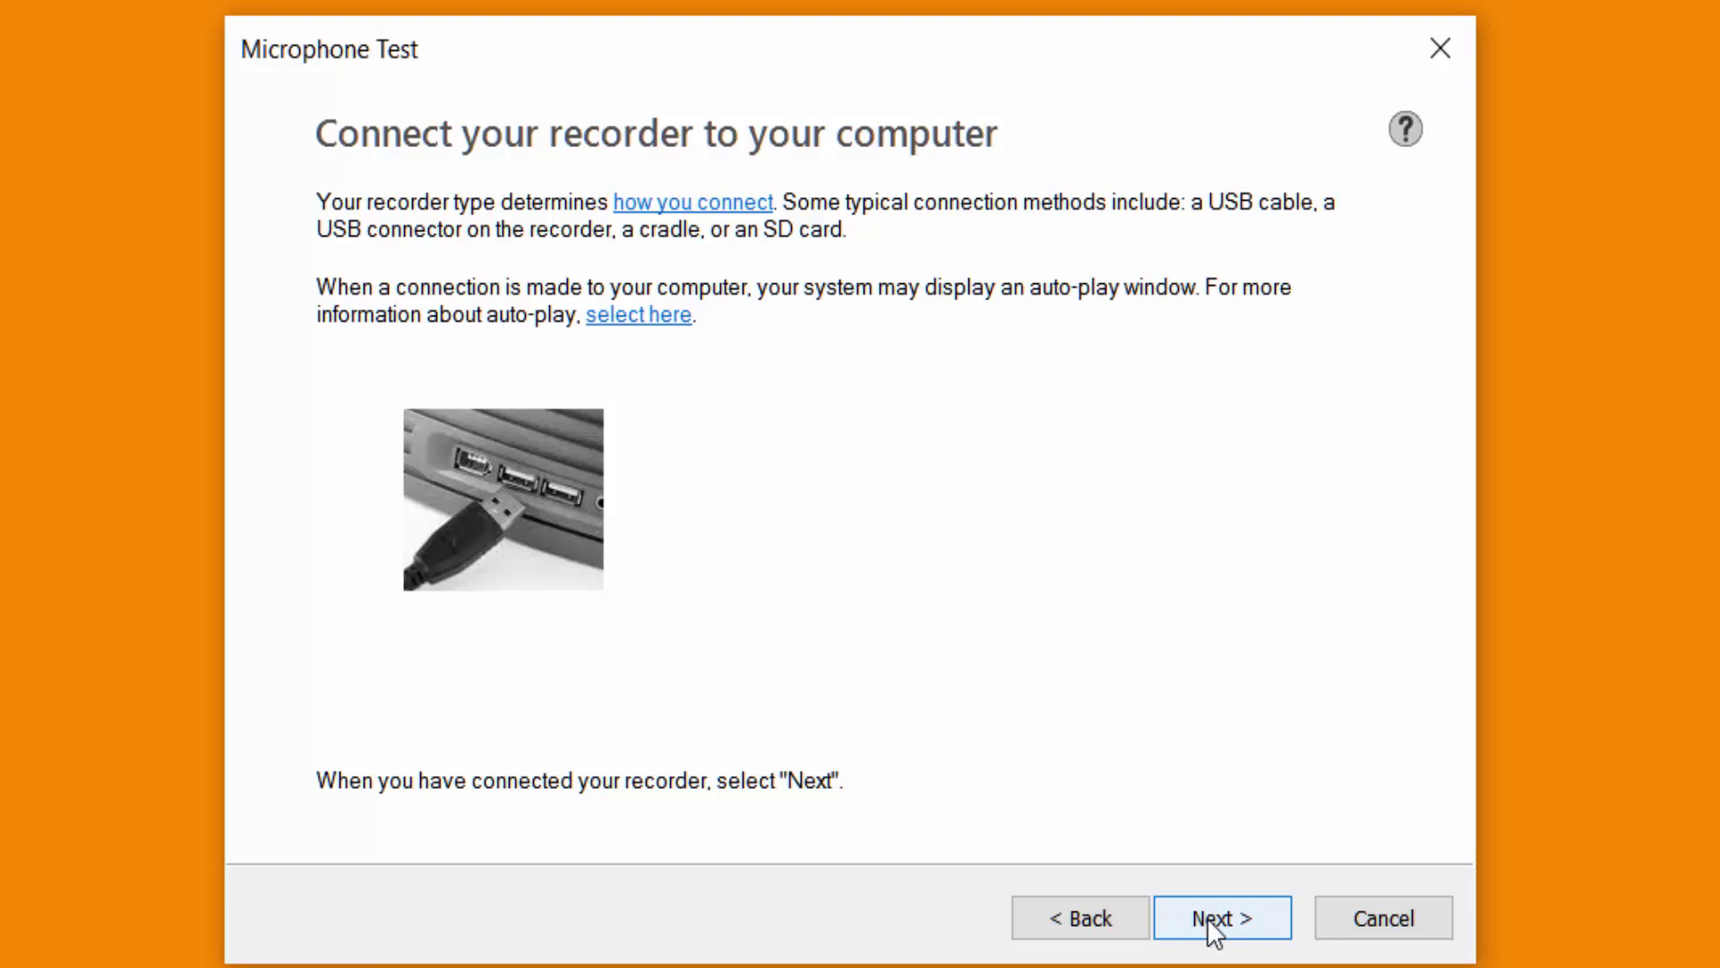
pyautogui.click(1214, 923)
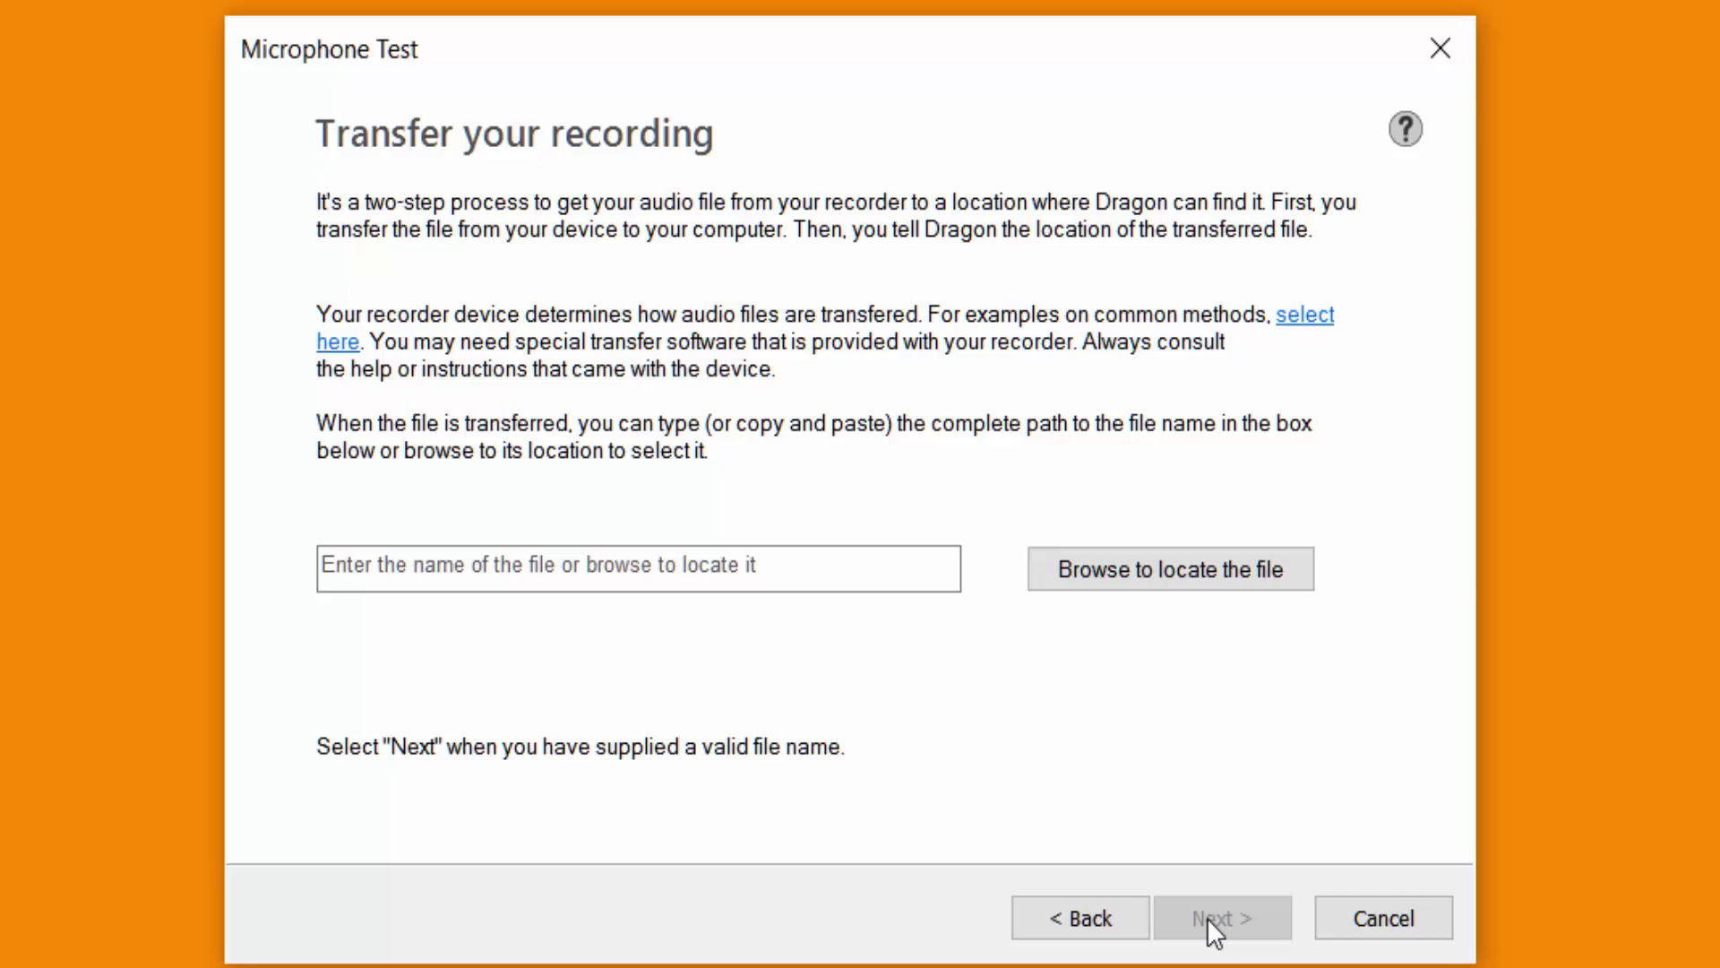
# Select E:\RECORDER\FOLDER_E\DM670129.WAV on the DM_670 drive as the recording file.
pyautogui.click(1133, 570)
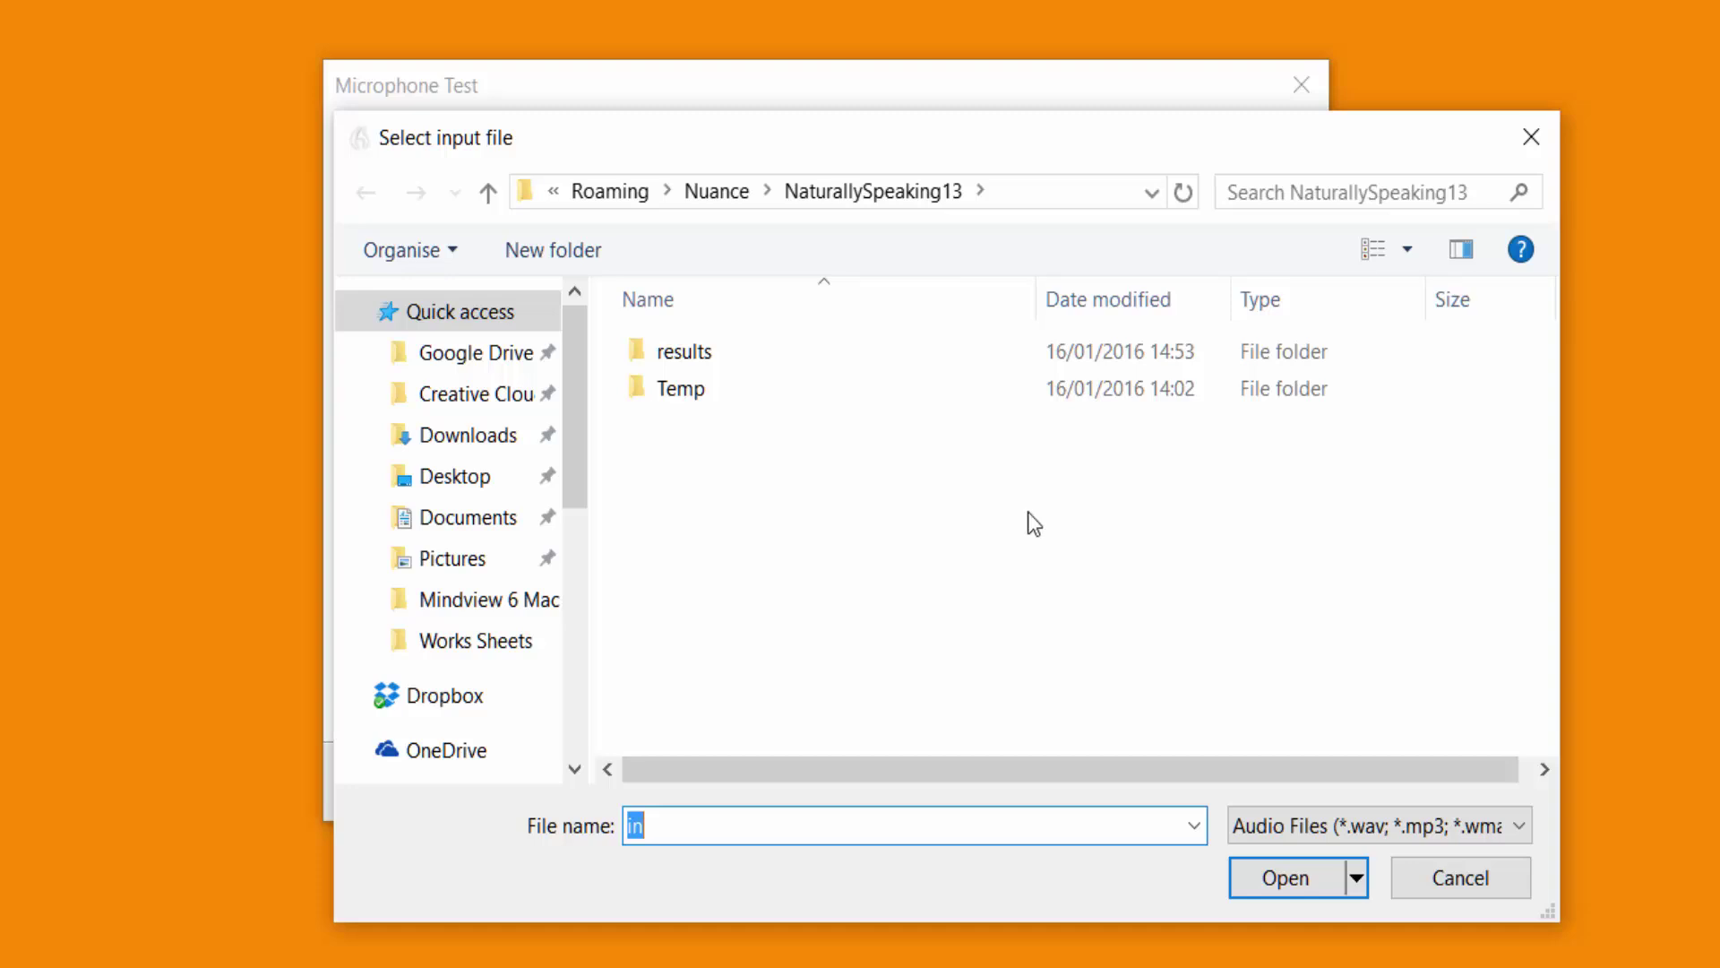
pyautogui.moveTo(568, 405); pyautogui.dragTo(549, 675)
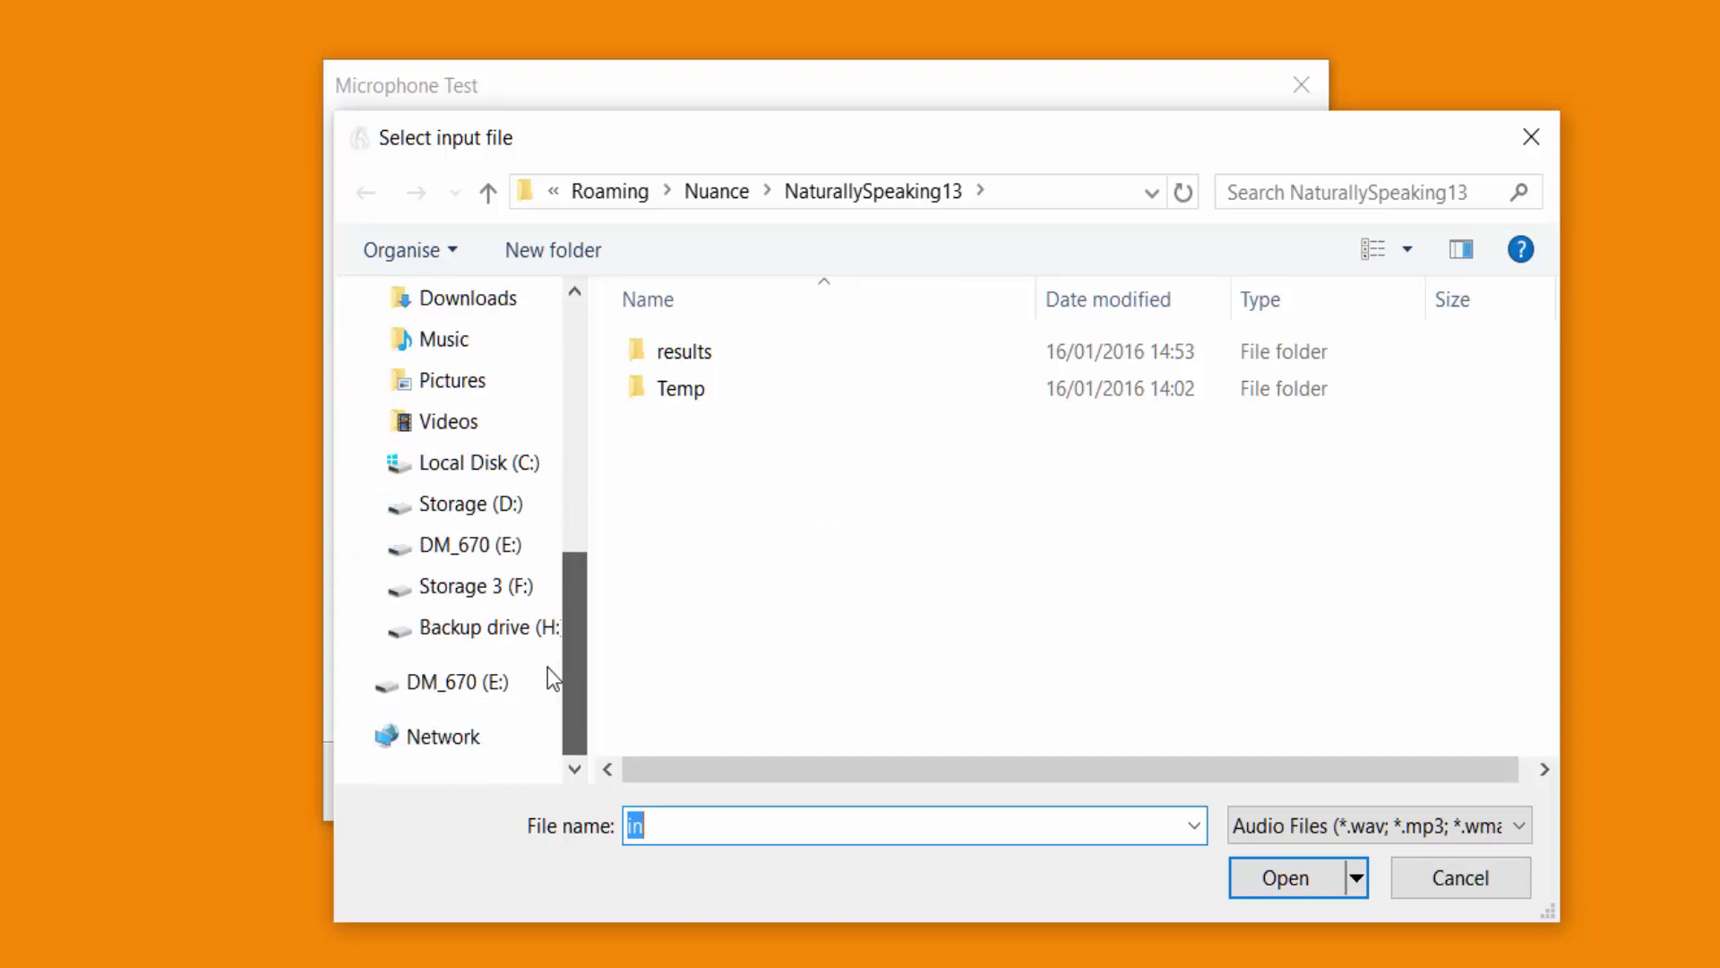
pyautogui.click(475, 545)
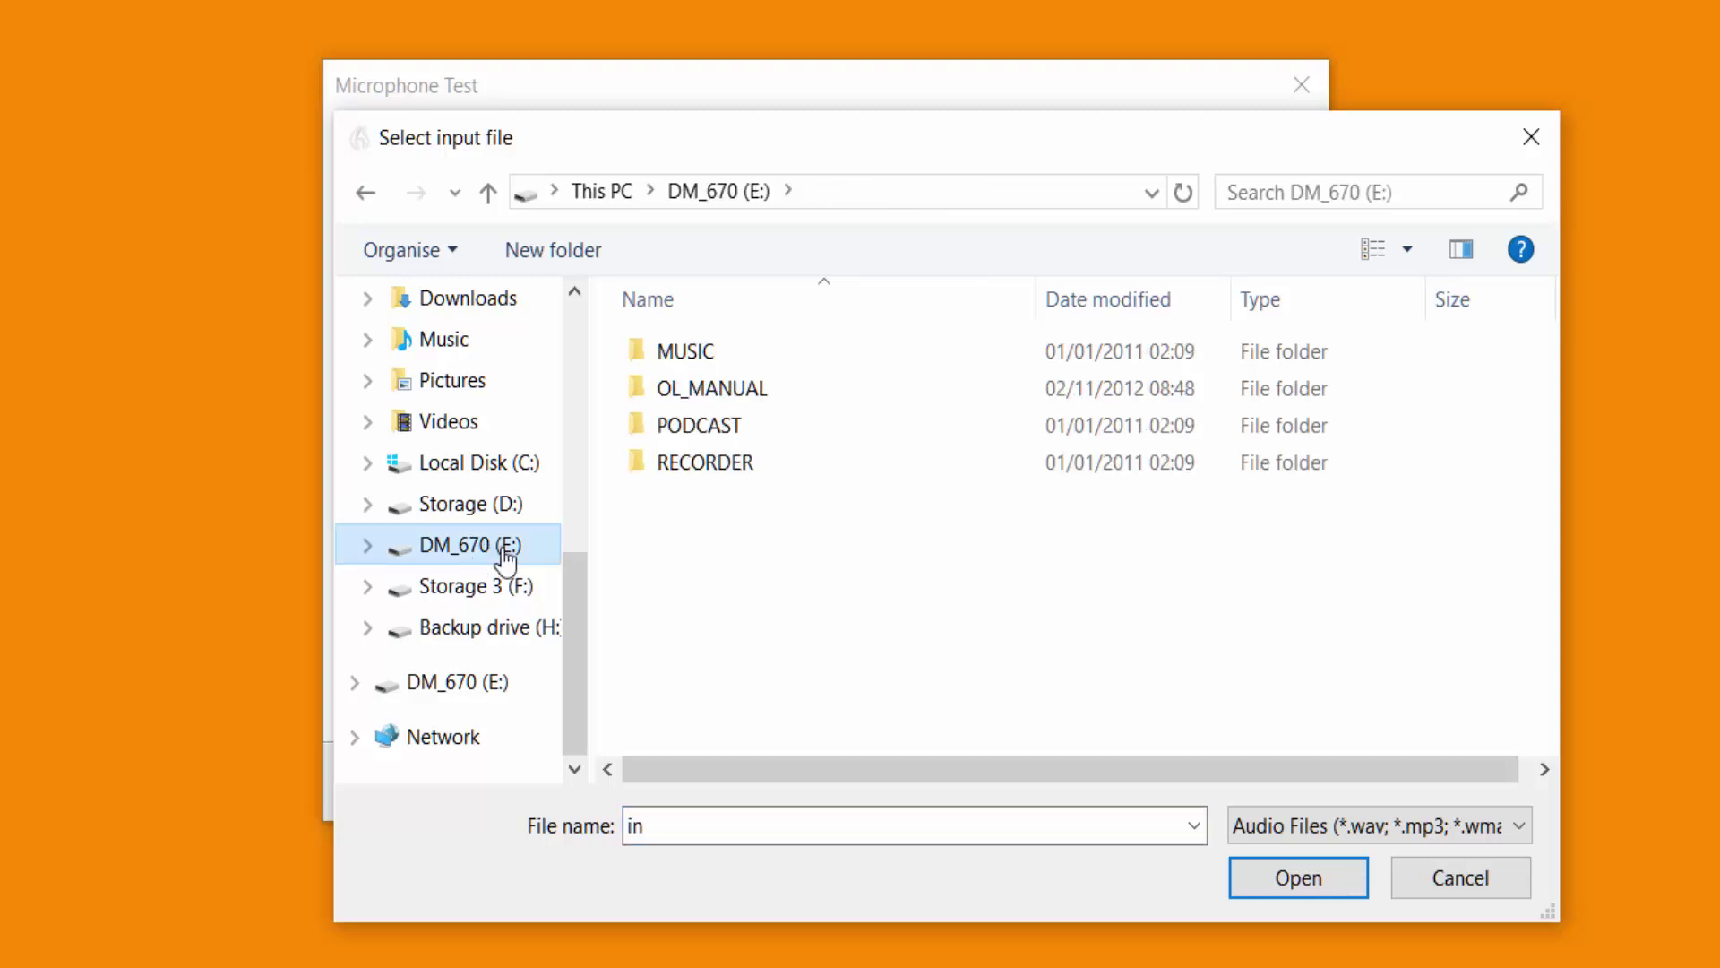
pyautogui.click(715, 462)
pyautogui.doubleClick(715, 462)
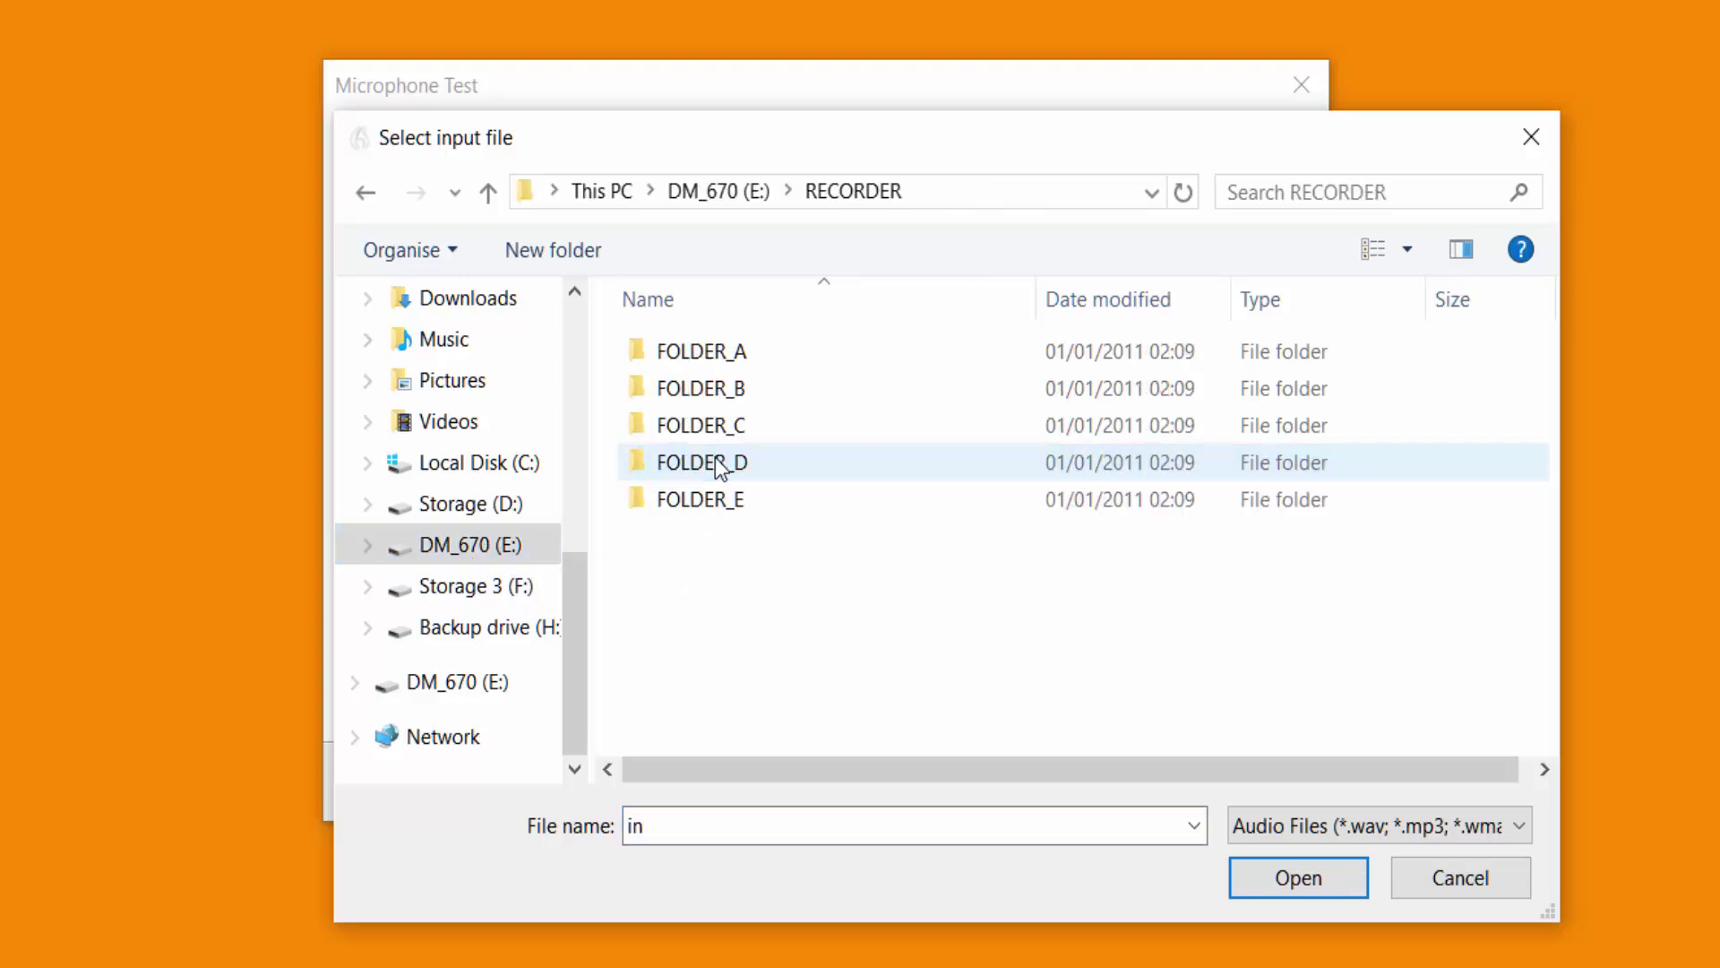
pyautogui.click(715, 498)
pyautogui.doubleClick(715, 498)
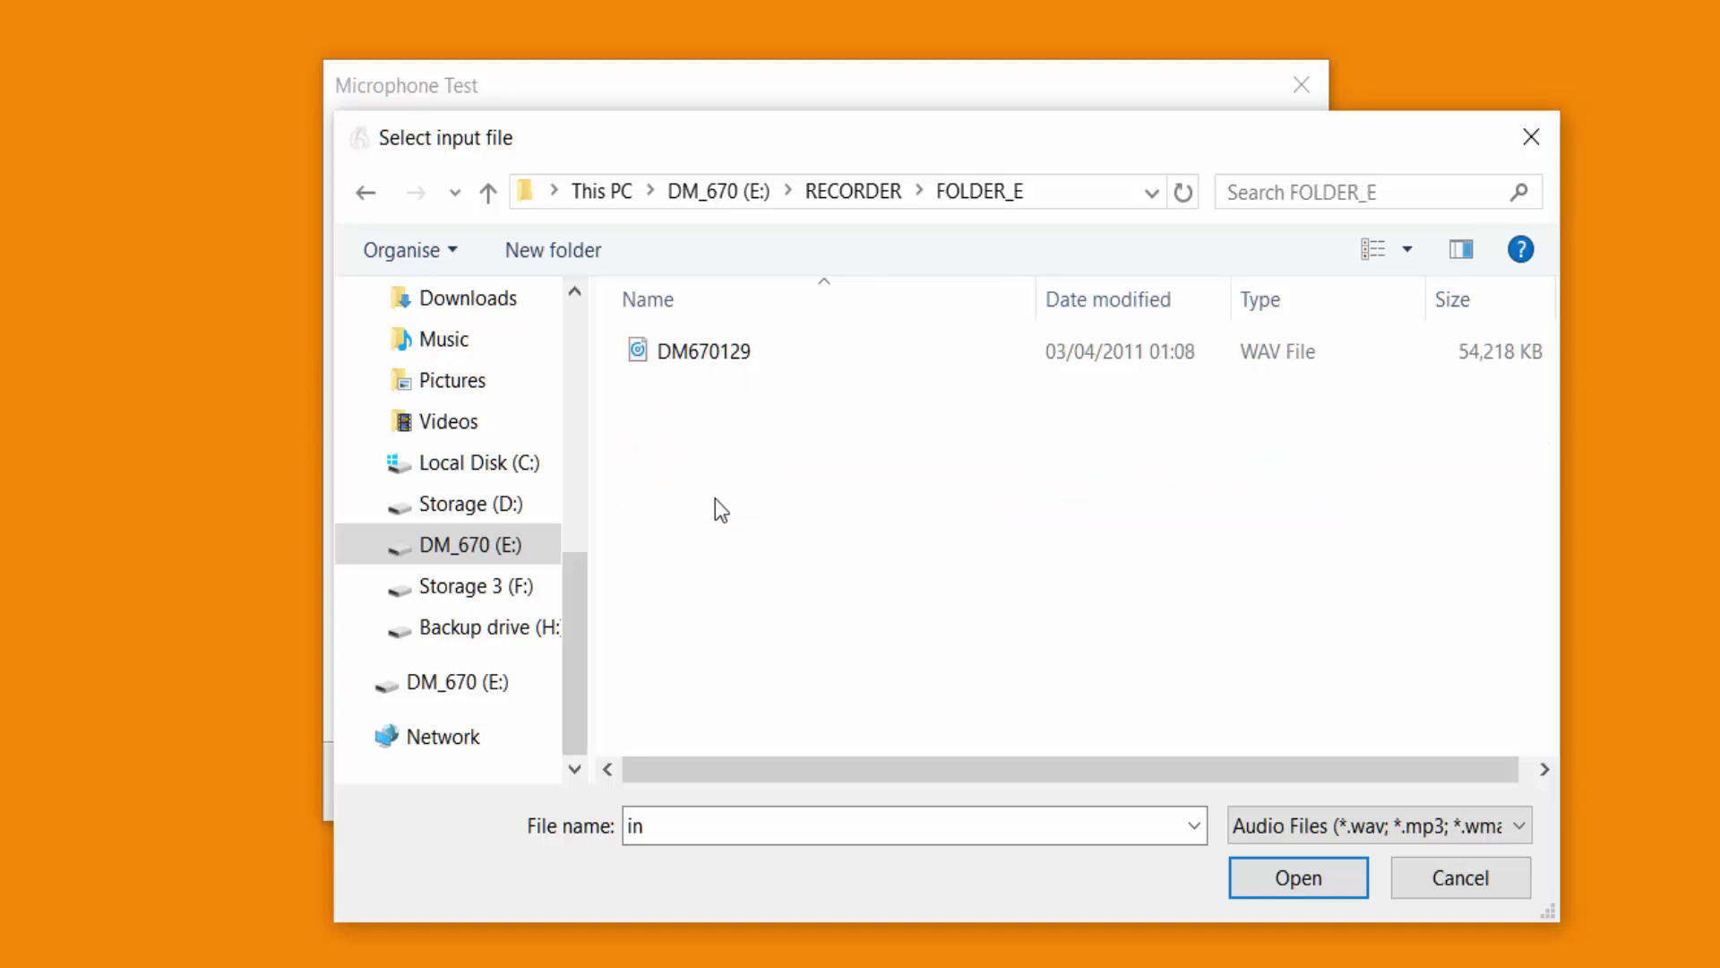
pyautogui.click(718, 360)
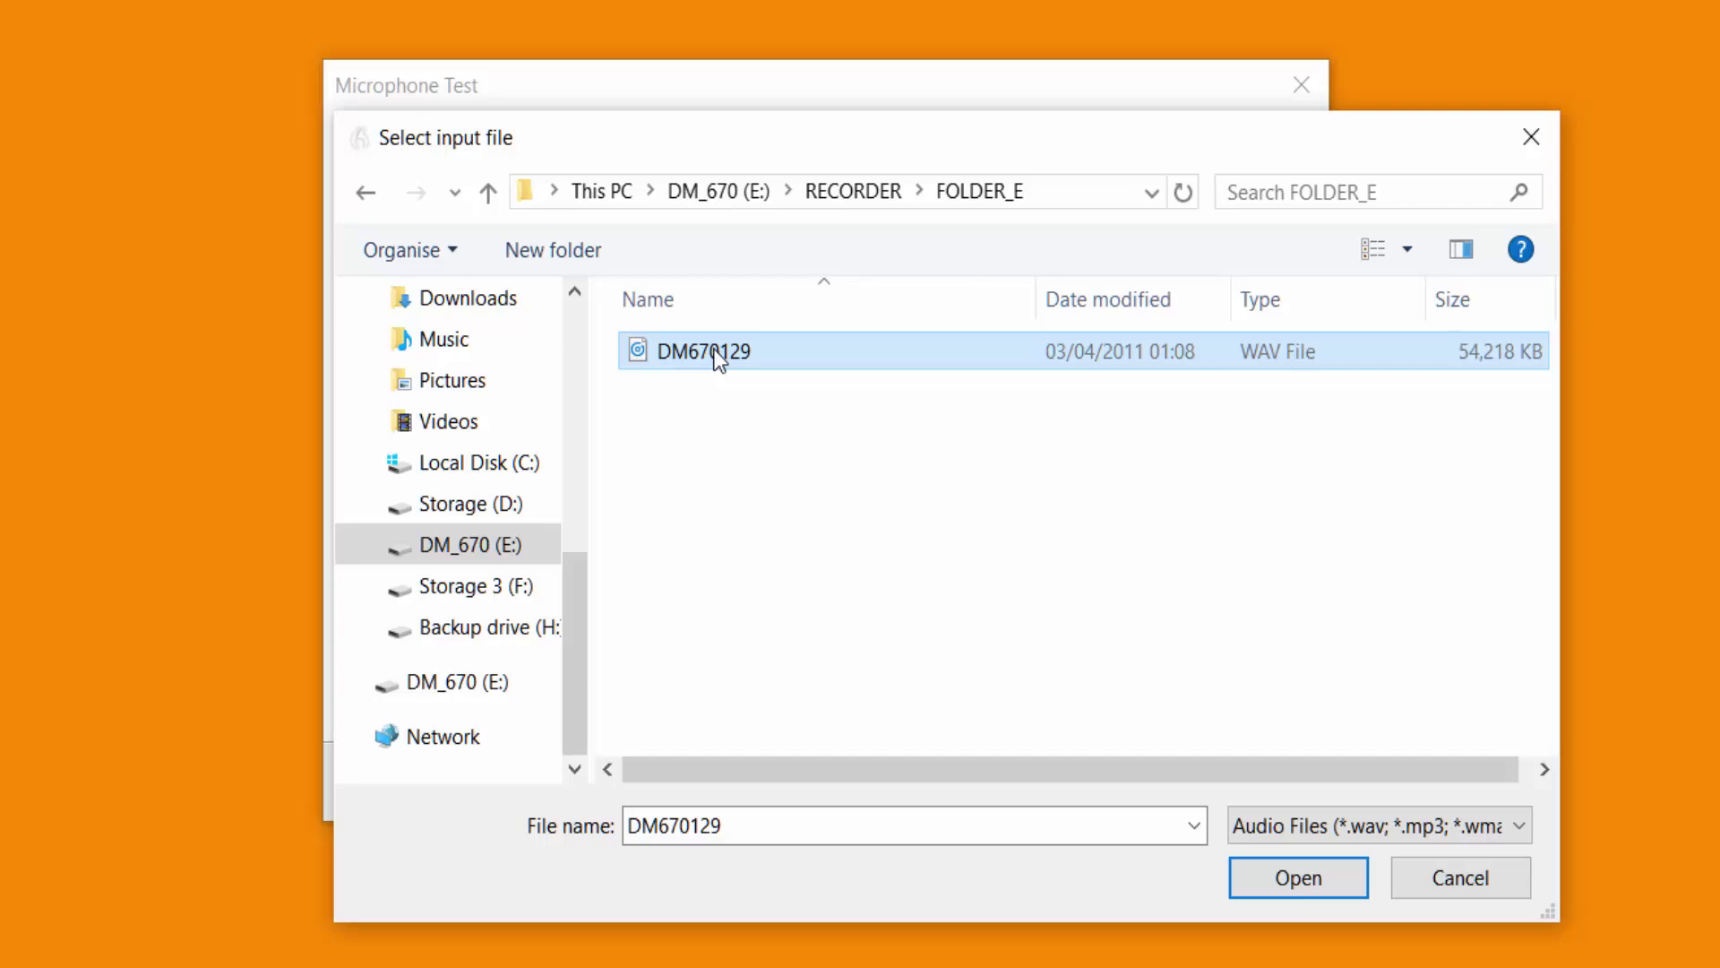
pyautogui.doubleClick(718, 351)
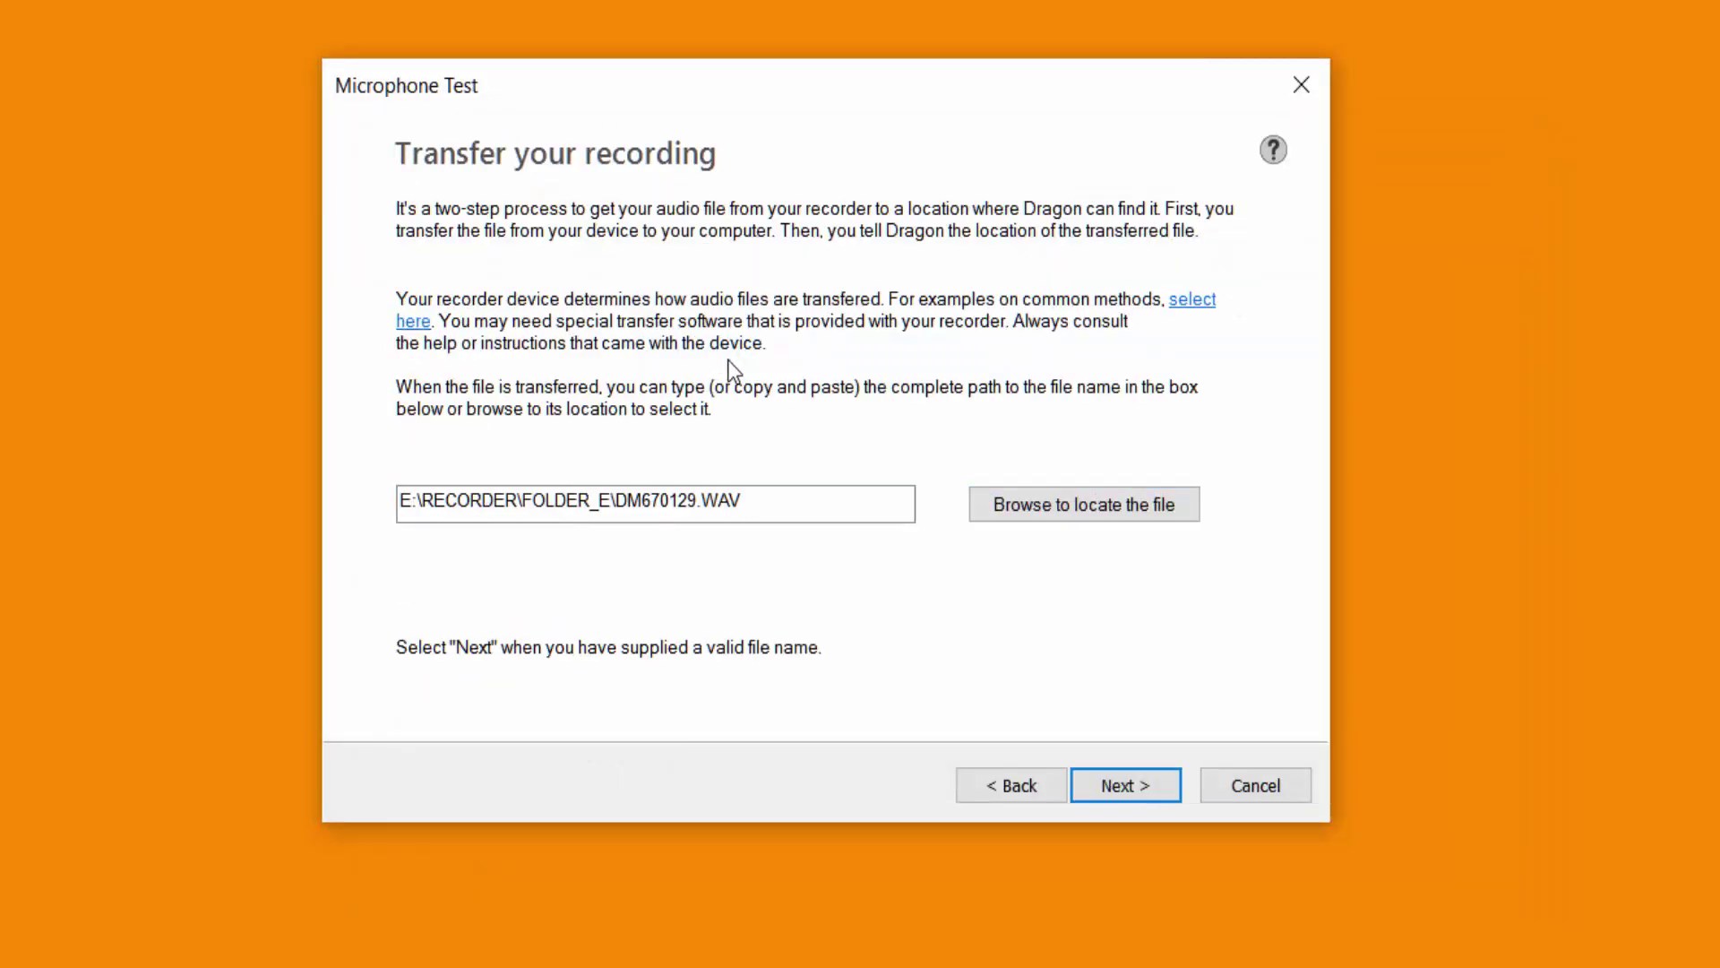
# Confirm DM670129.WAV and proceed to the 'Let Dragon train your user profile' page.
pyautogui.click(1131, 786)
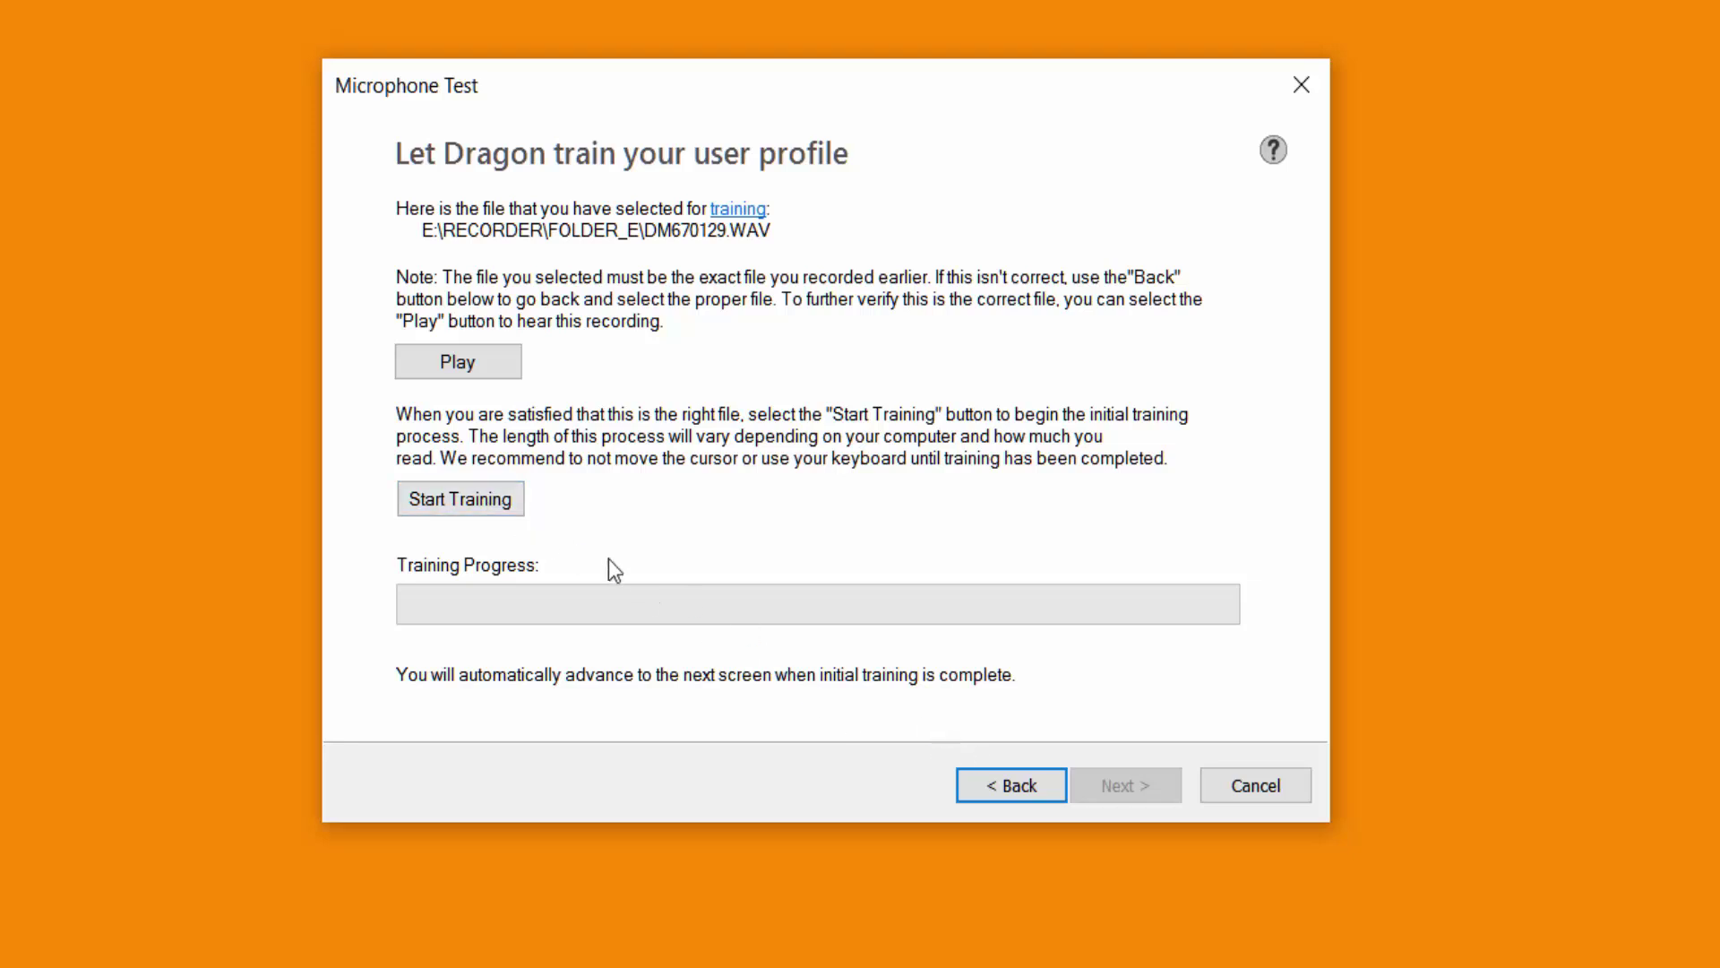
# Train the profile from the recording, then exclude Sent E-mails from the vocabulary search.
pyautogui.click(499, 505)
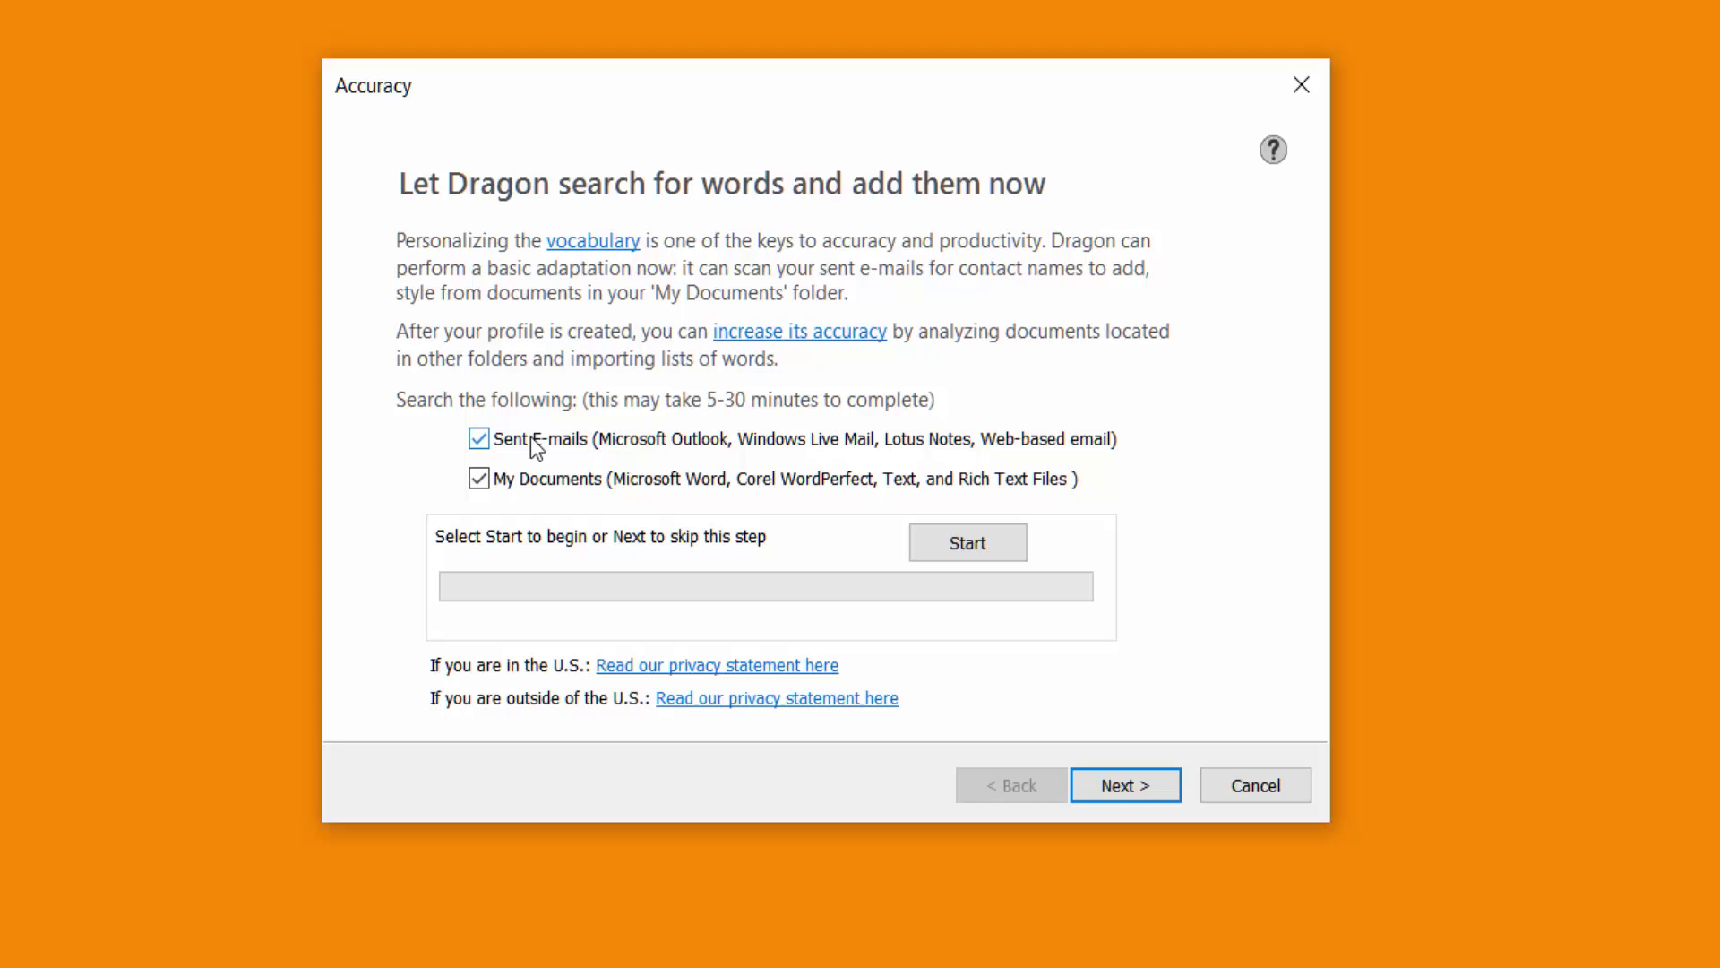
pyautogui.click(479, 438)
# Skip the vocabulary search and keep accuracy updates daily: acoustics 03:00, language model 02:00.
pyautogui.click(1120, 792)
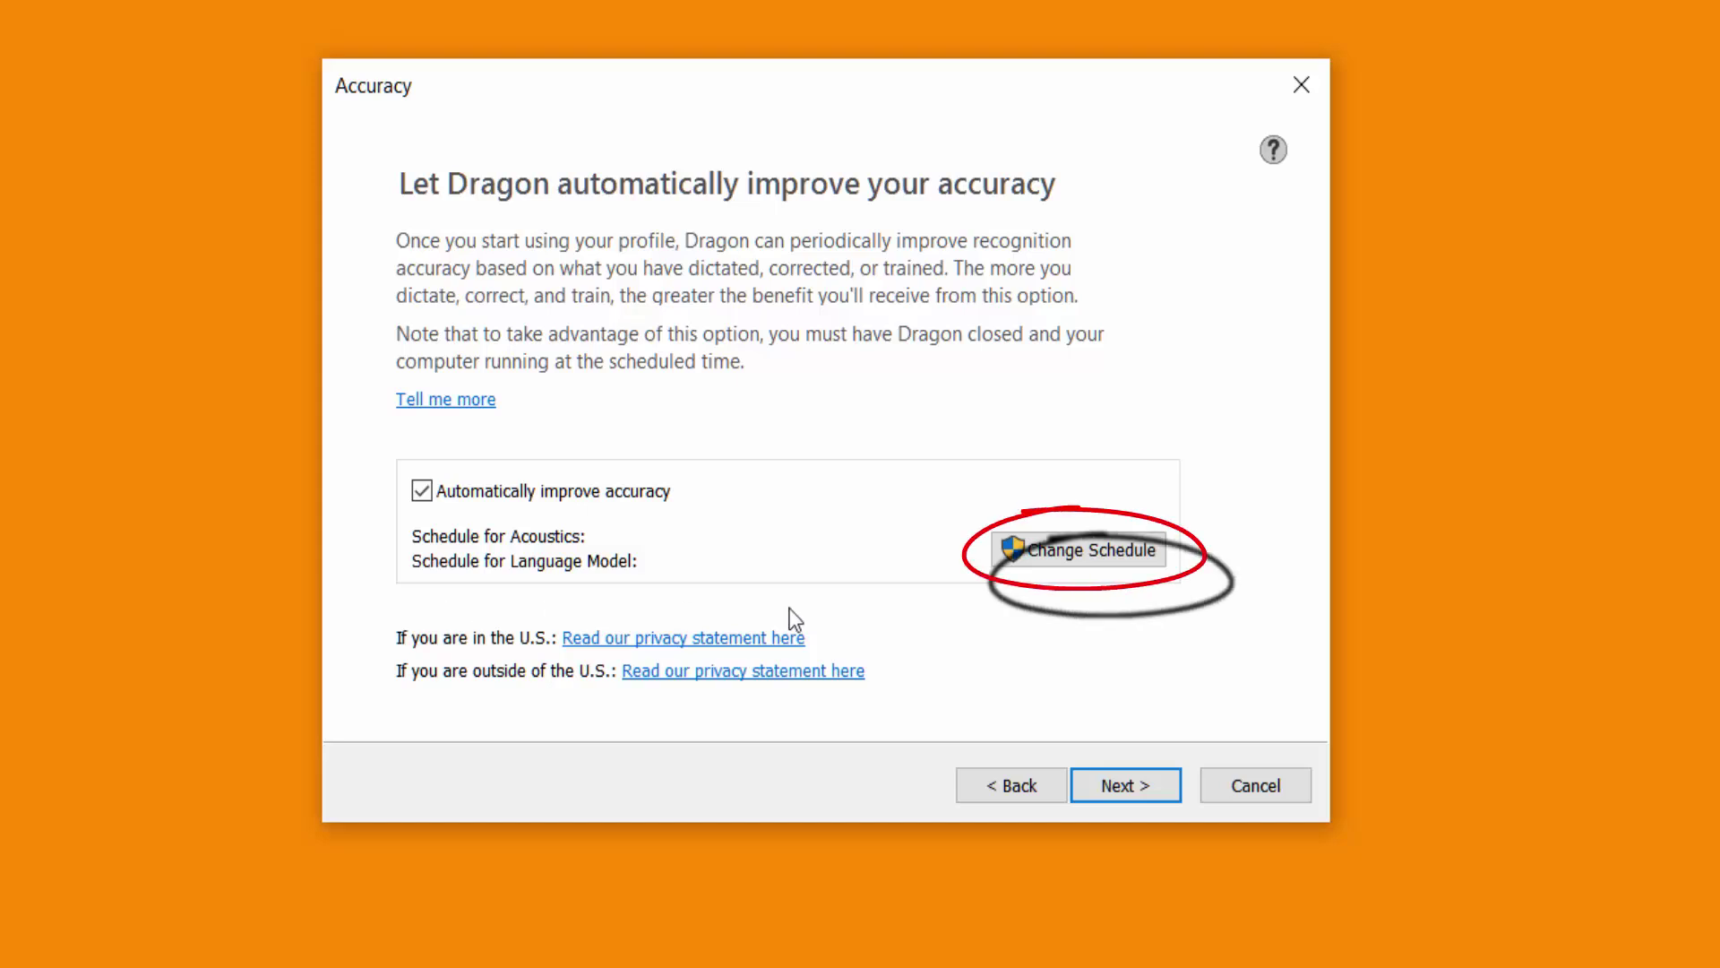
pyautogui.click(1104, 550)
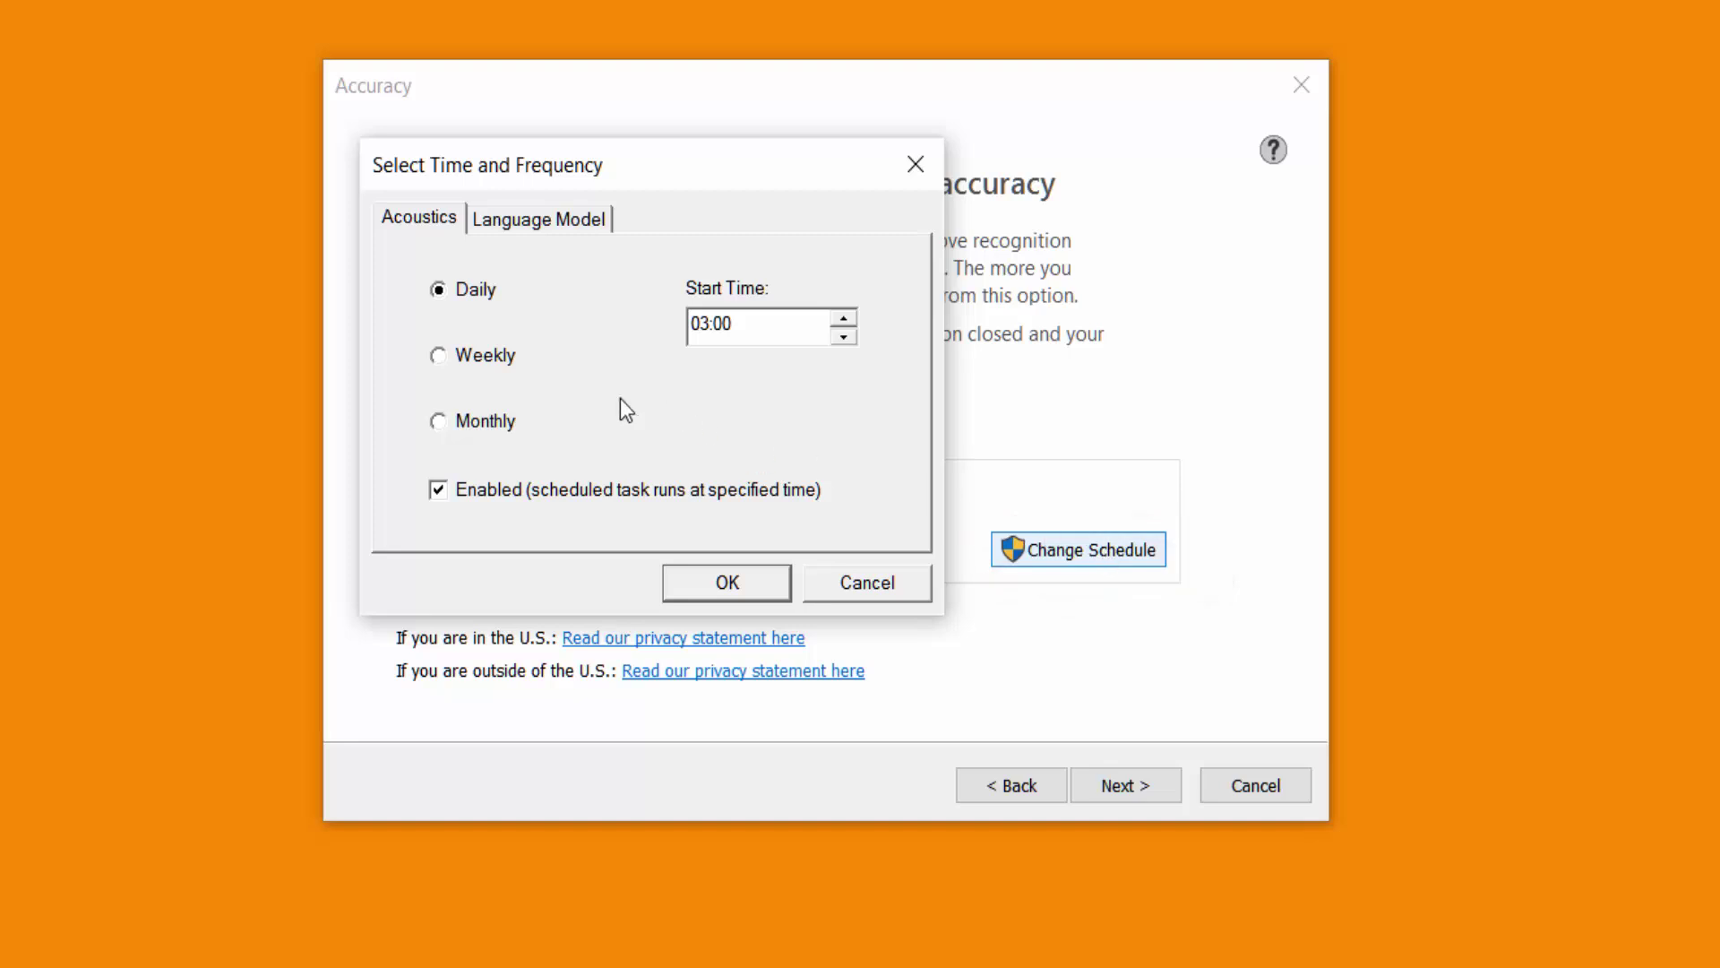
pyautogui.click(439, 367)
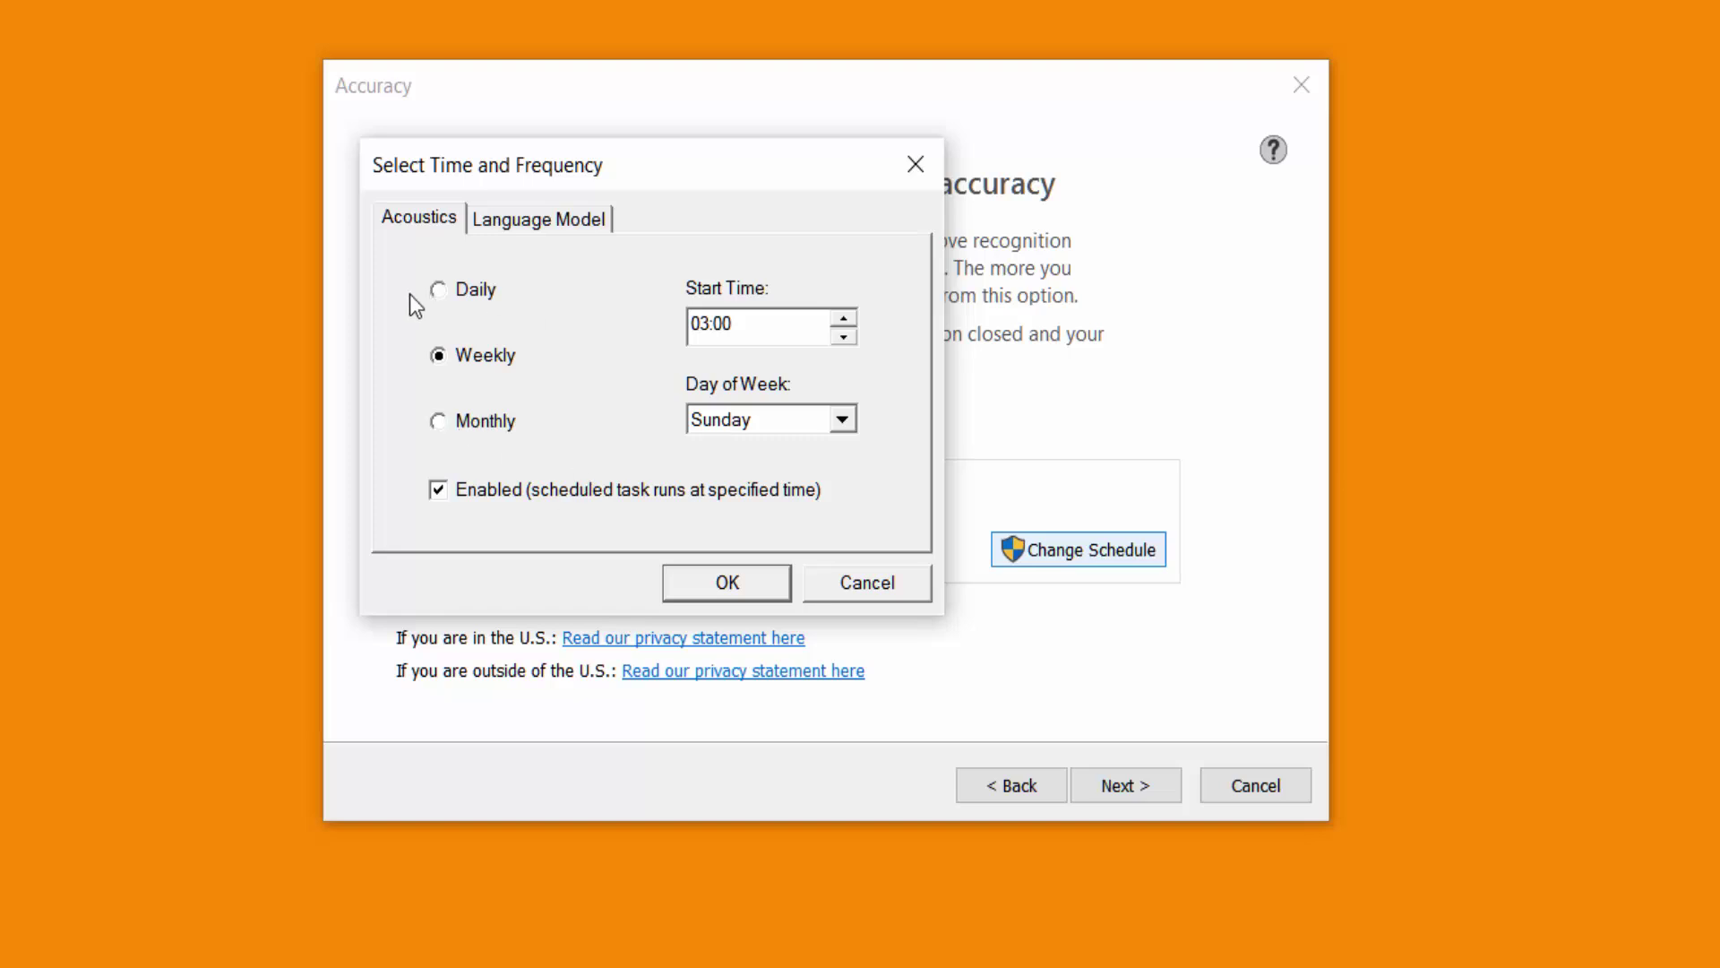
pyautogui.click(438, 289)
pyautogui.click(507, 219)
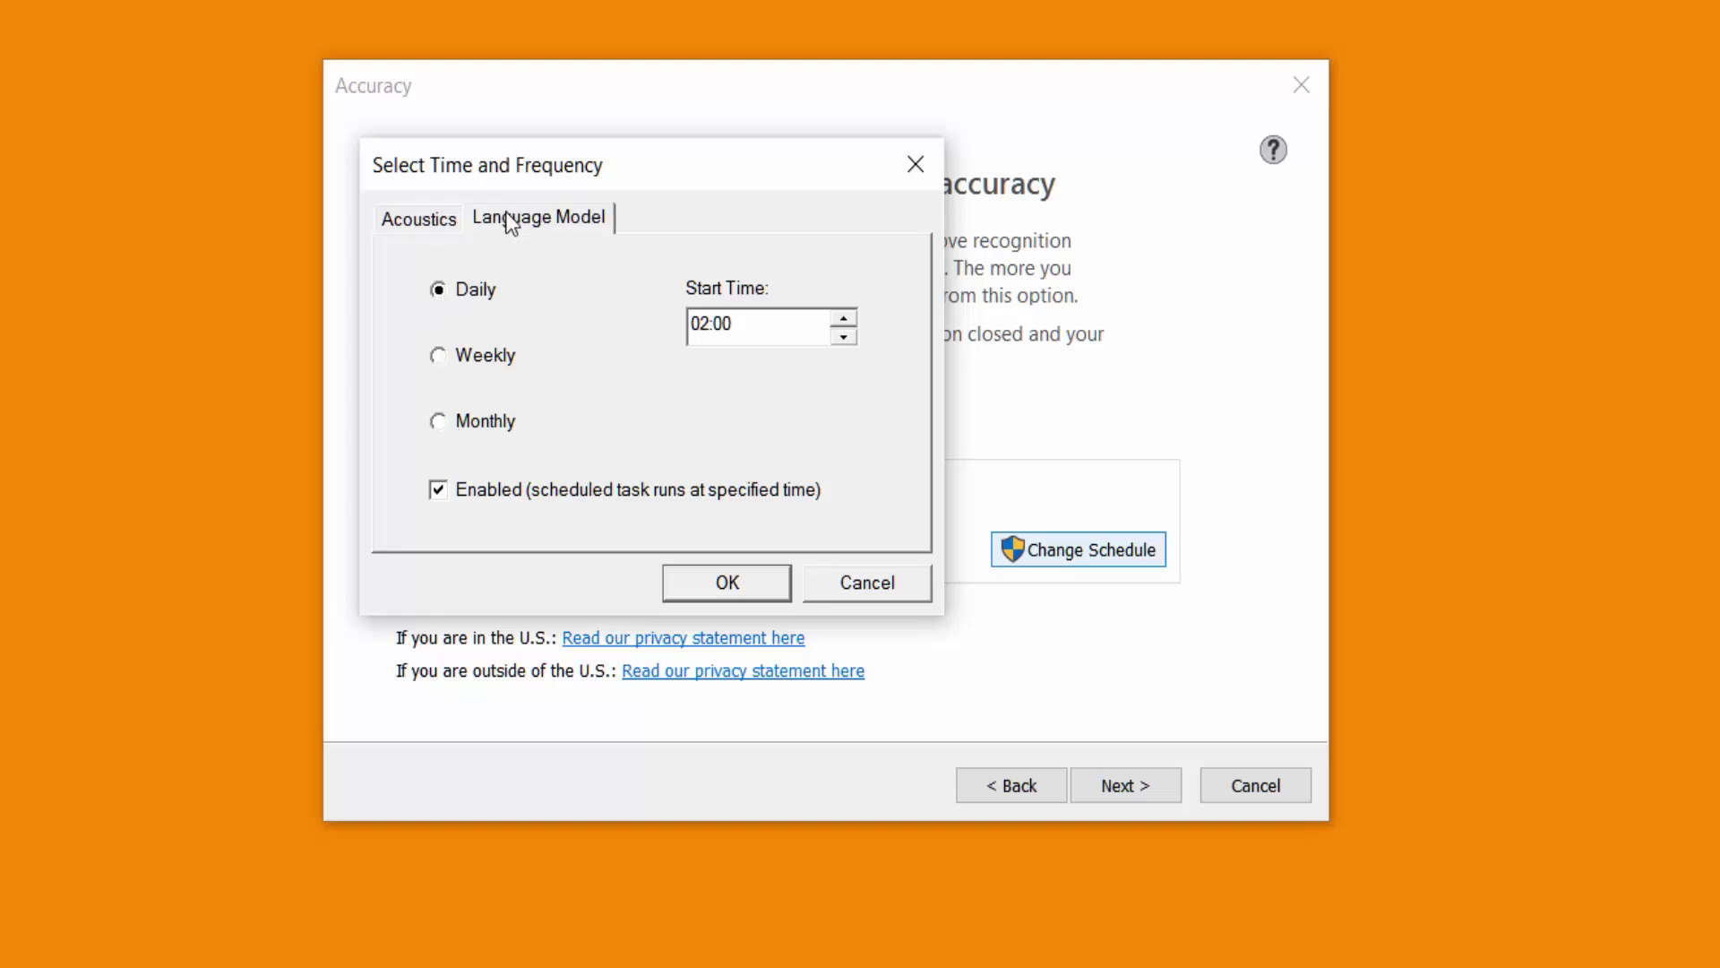
pyautogui.click(438, 355)
pyautogui.click(439, 290)
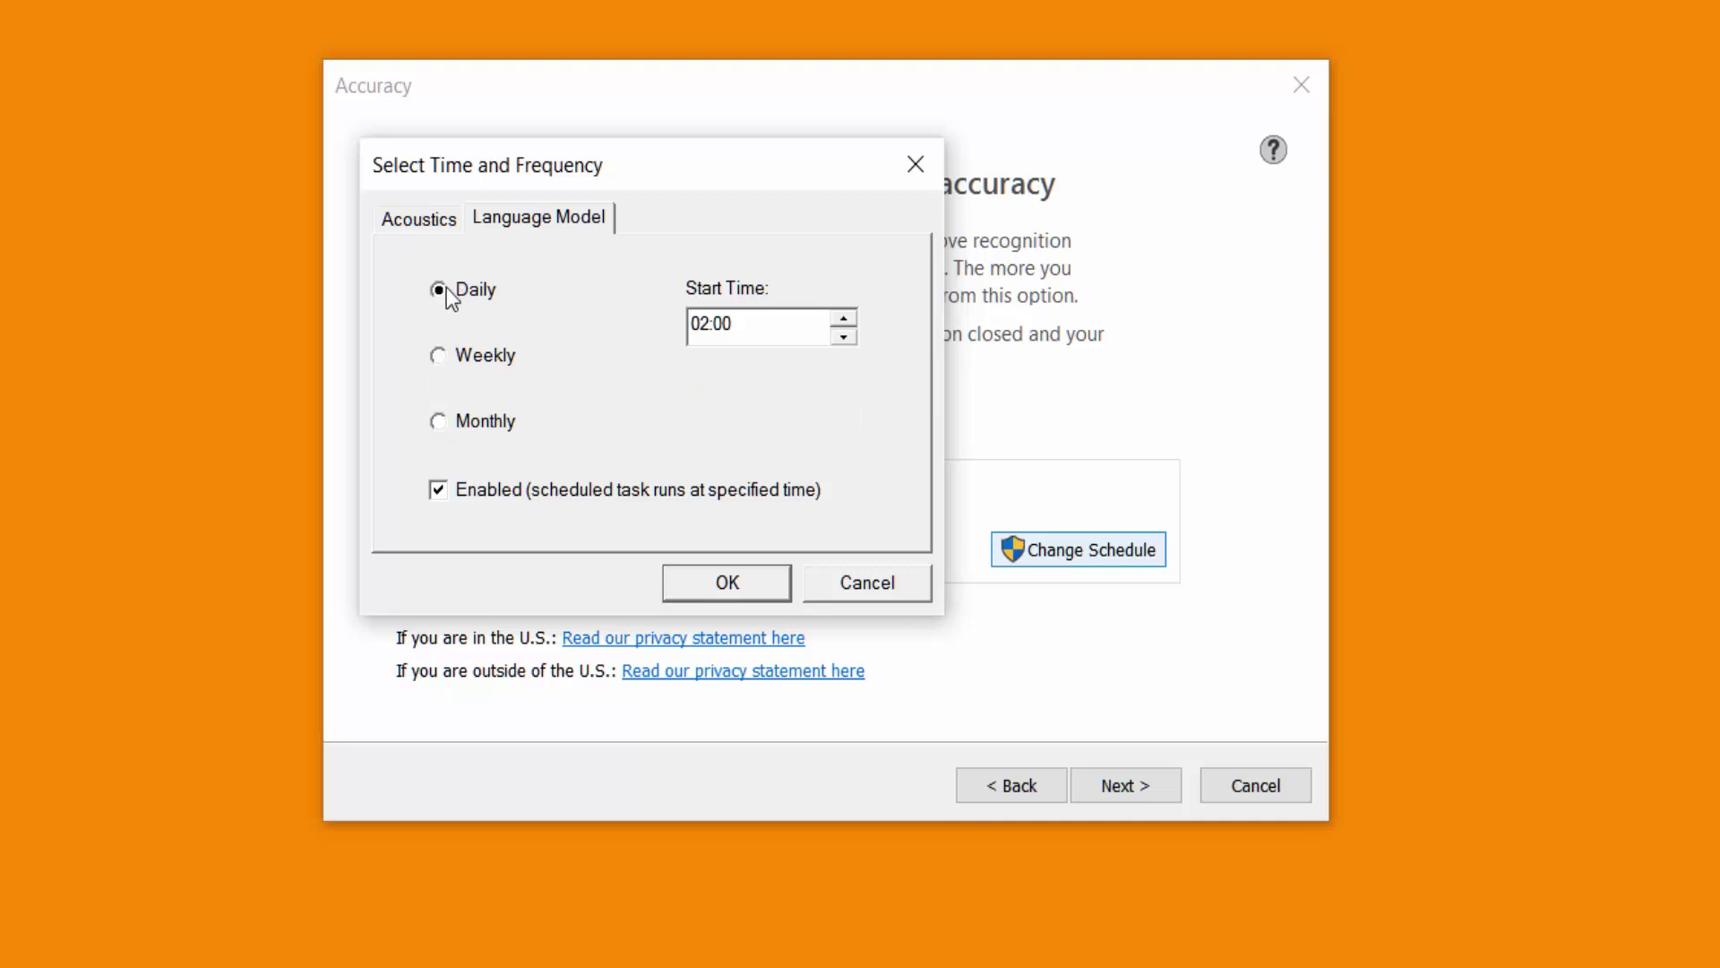
pyautogui.click(447, 230)
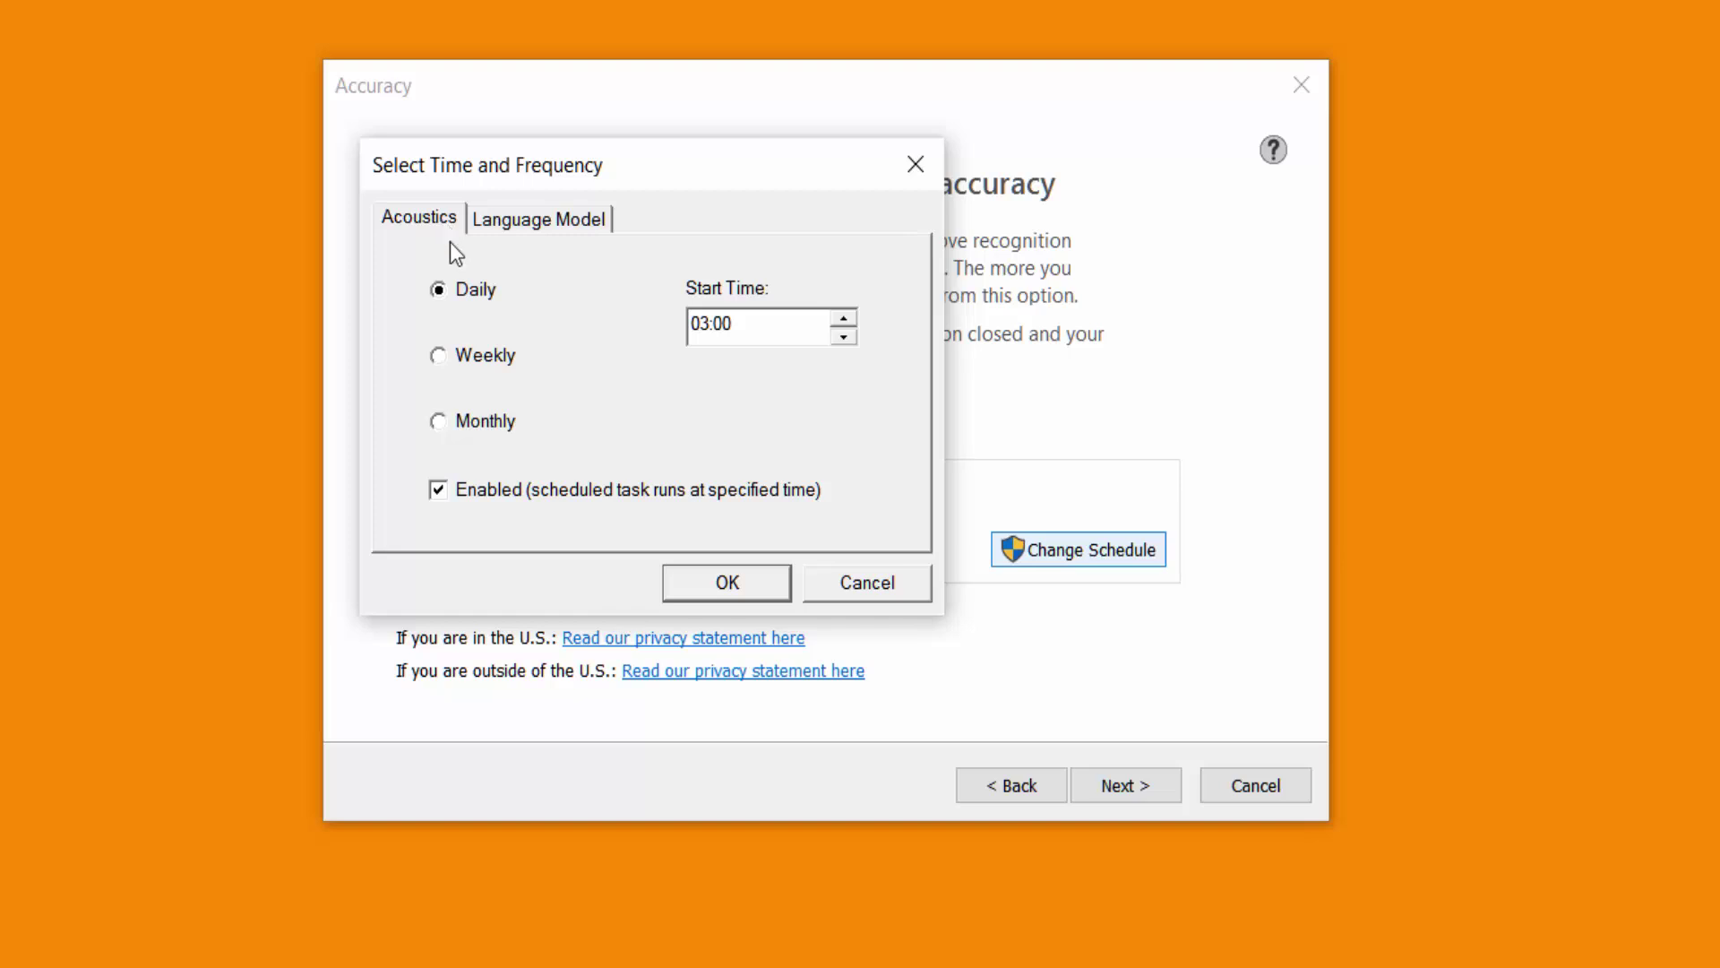
pyautogui.click(712, 584)
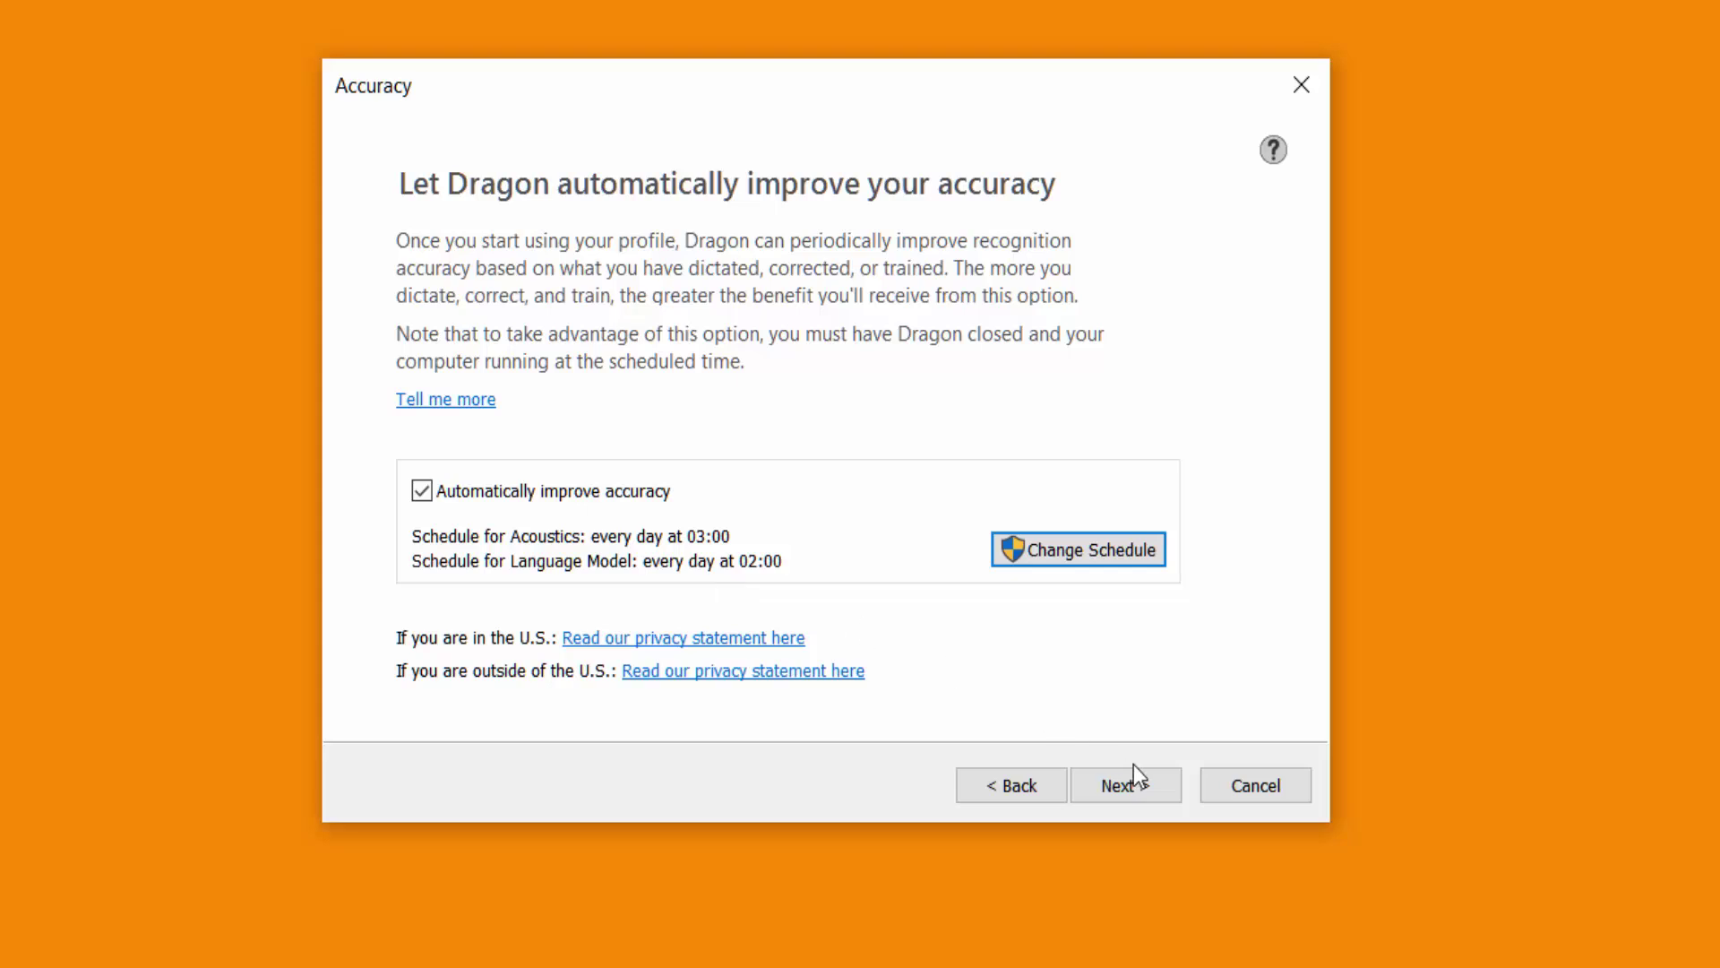
# Choose 'Do not send my usage data' and advance to the wizard's final page.
pyautogui.click(1131, 790)
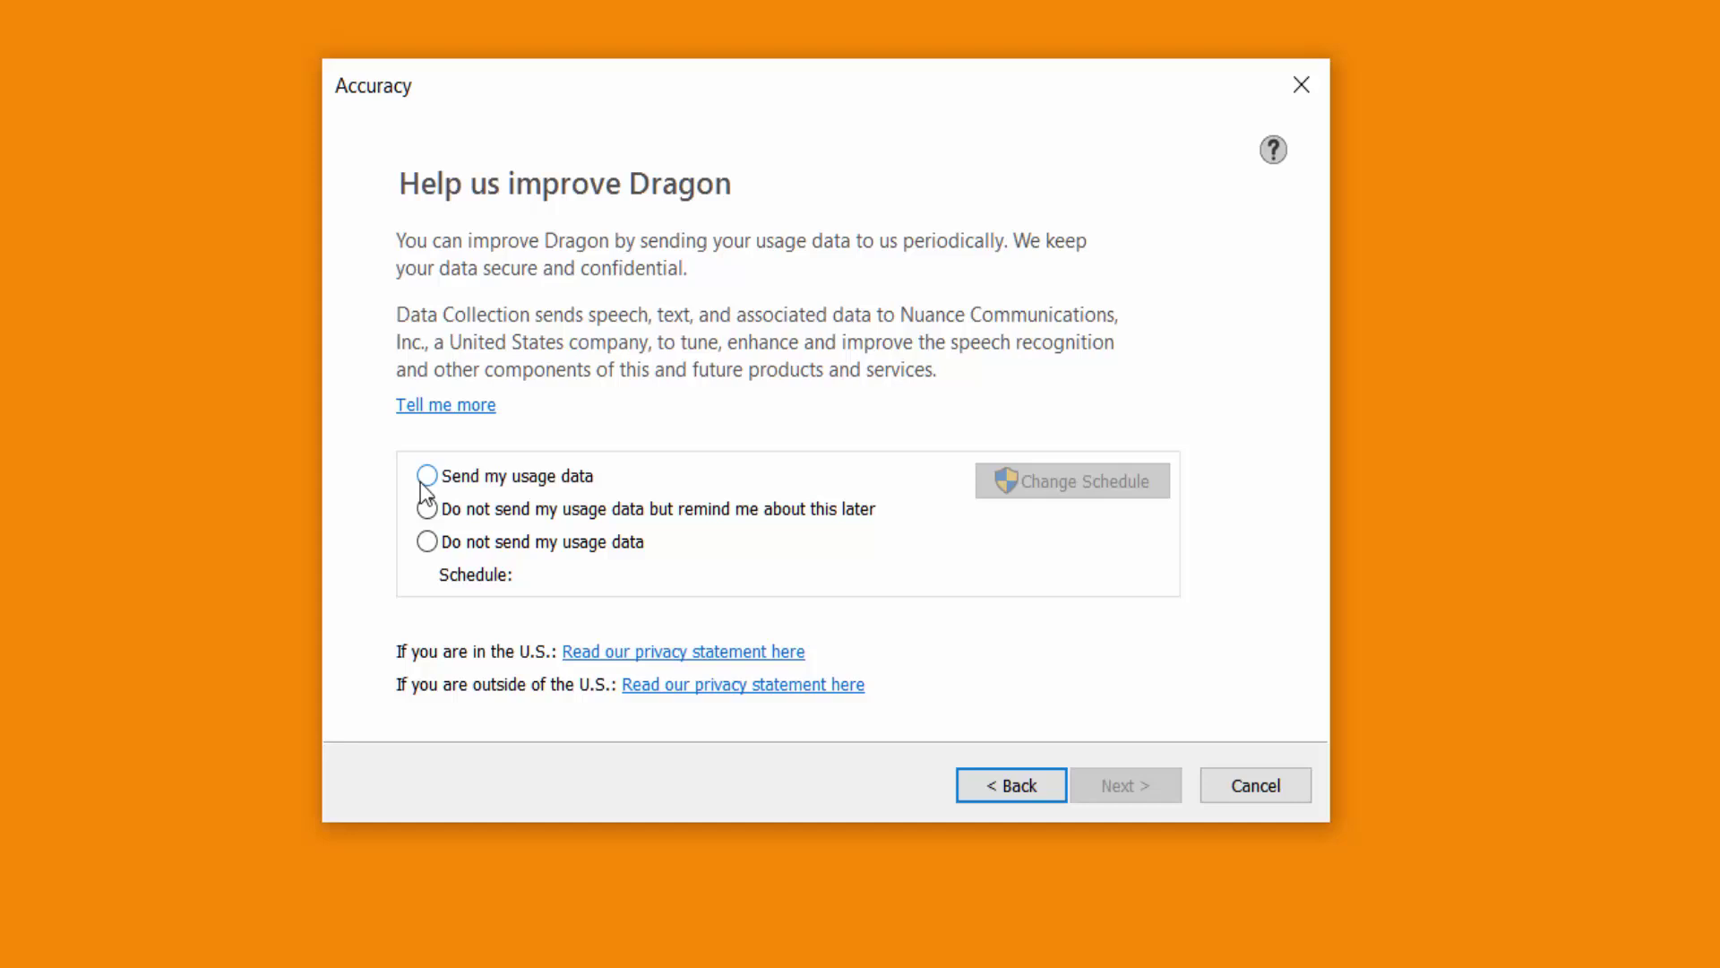
pyautogui.click(435, 551)
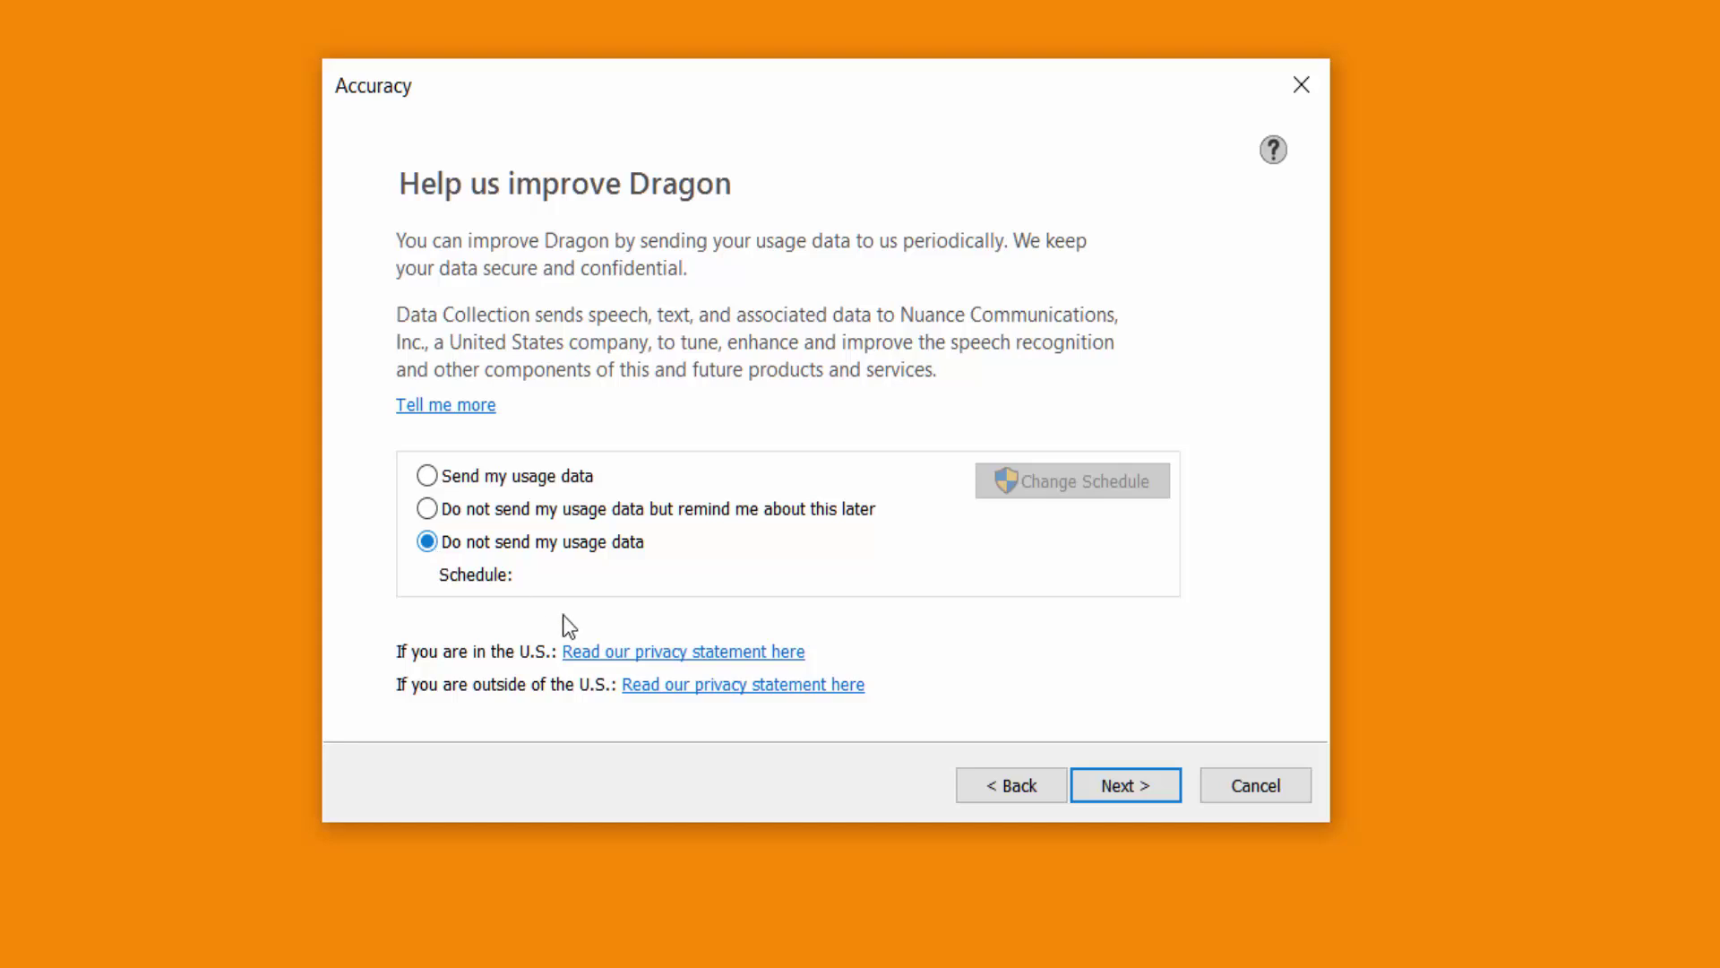
pyautogui.click(1145, 792)
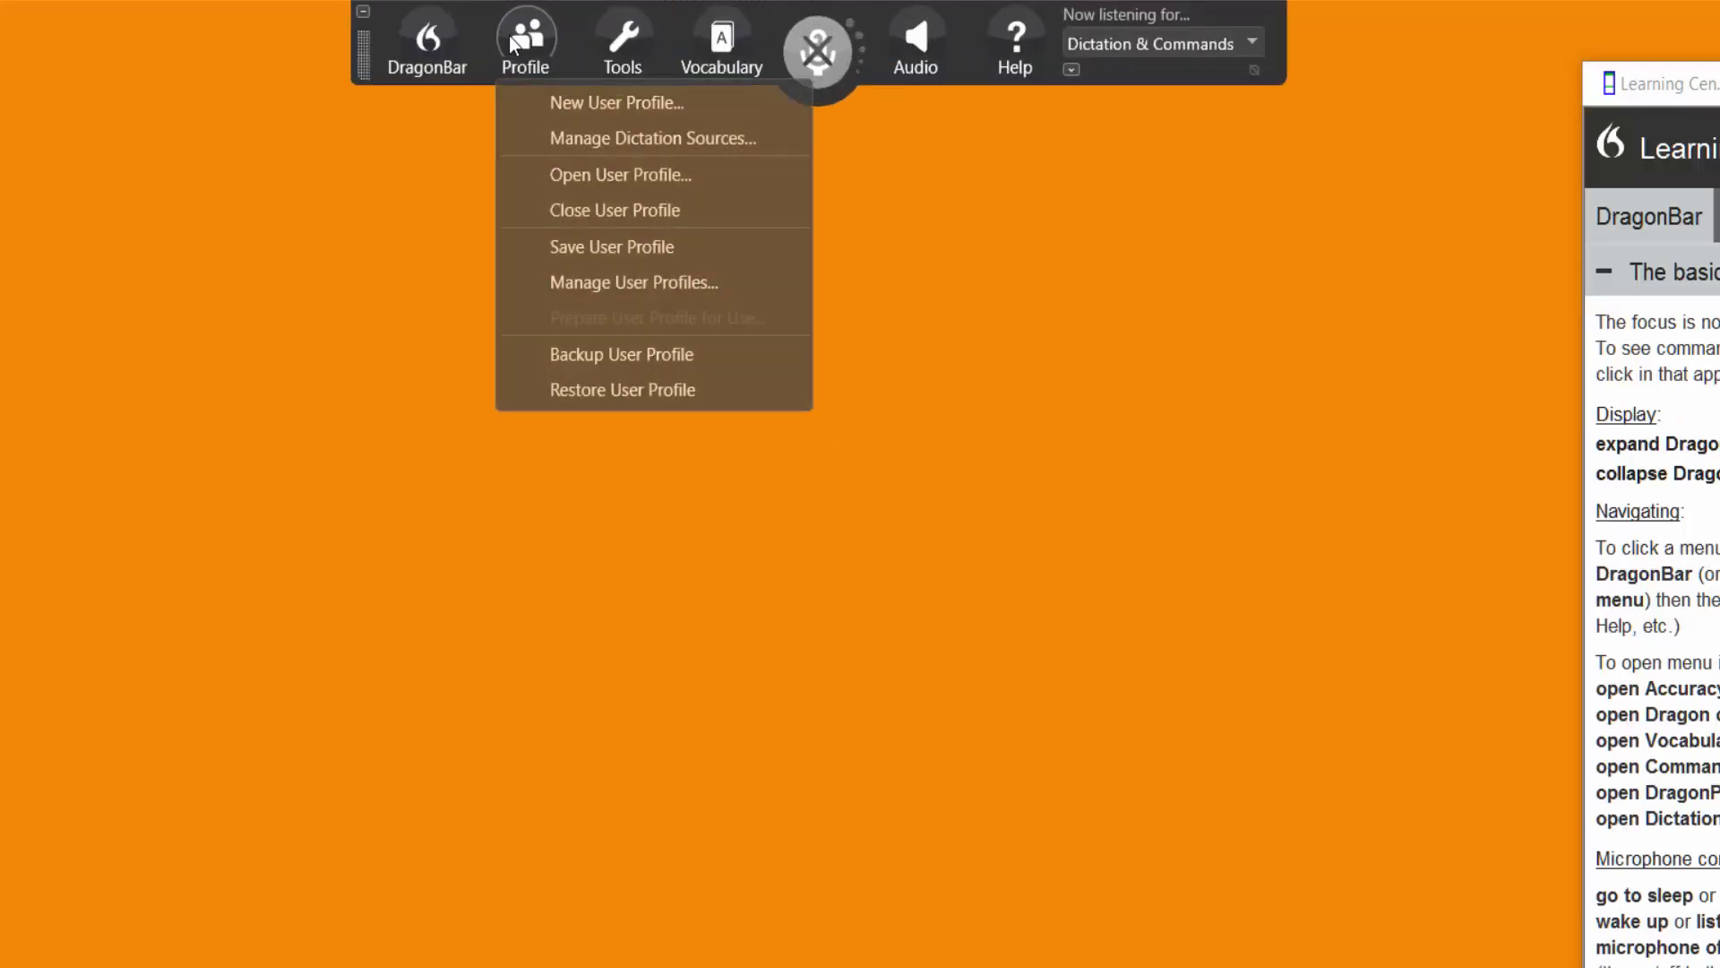
# Load the other existing user profile from the Open User Profile list.
pyautogui.click(579, 177)
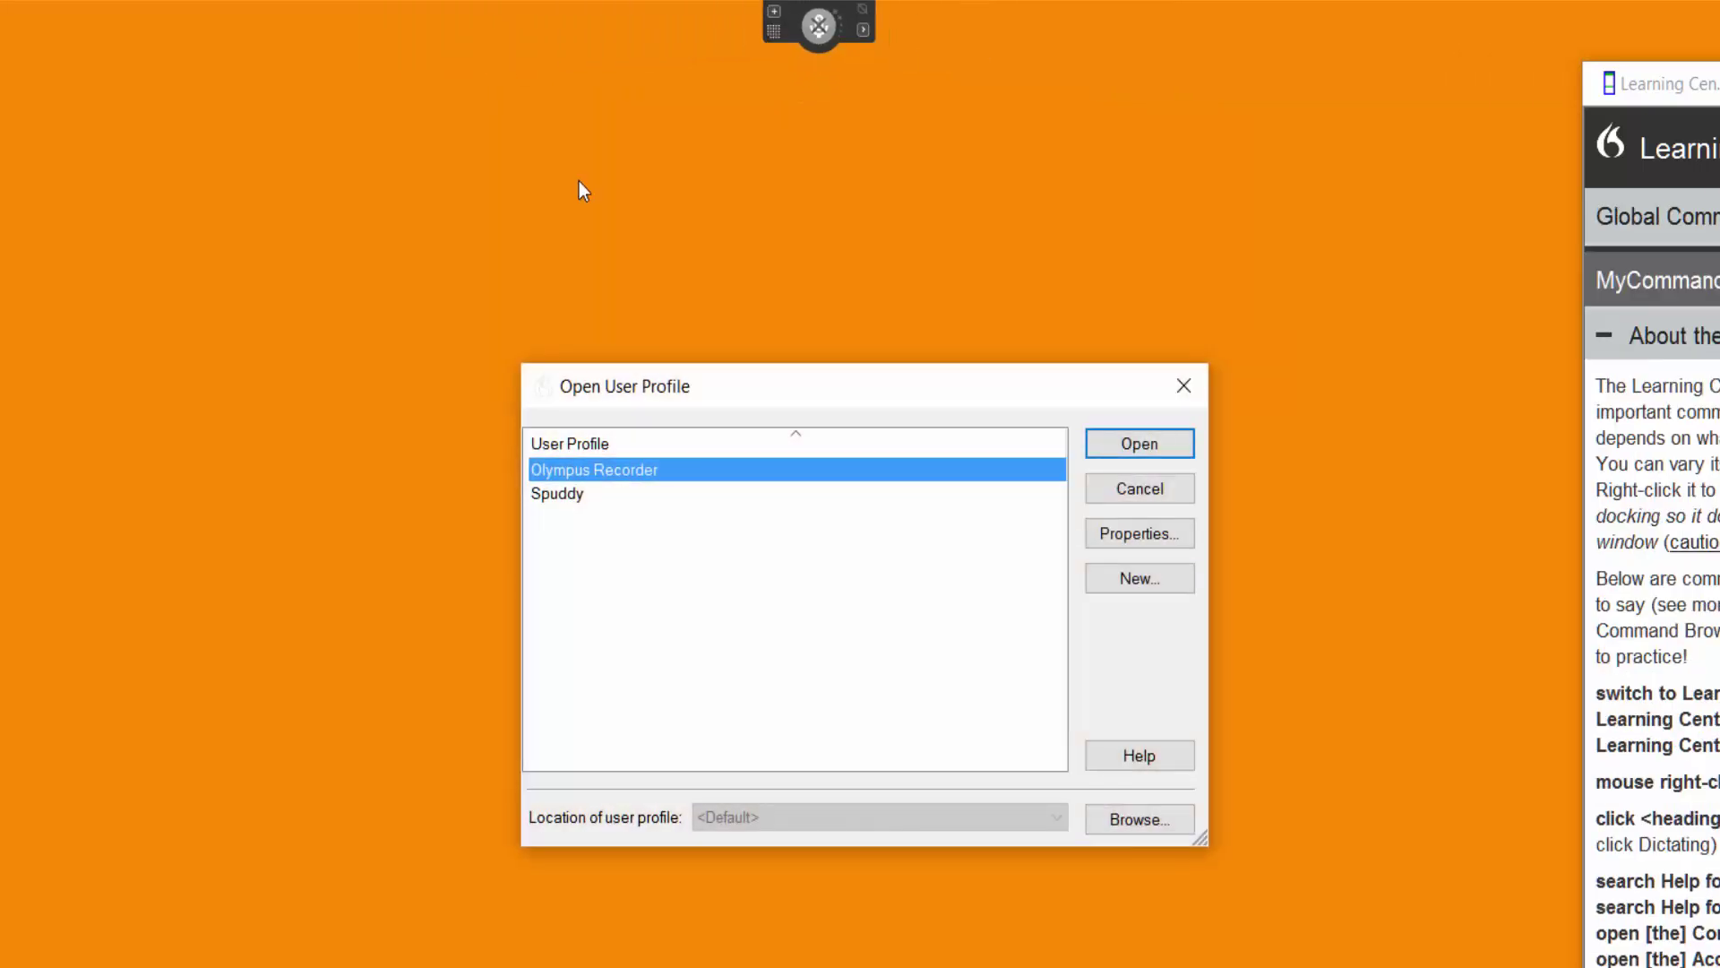
pyautogui.click(579, 502)
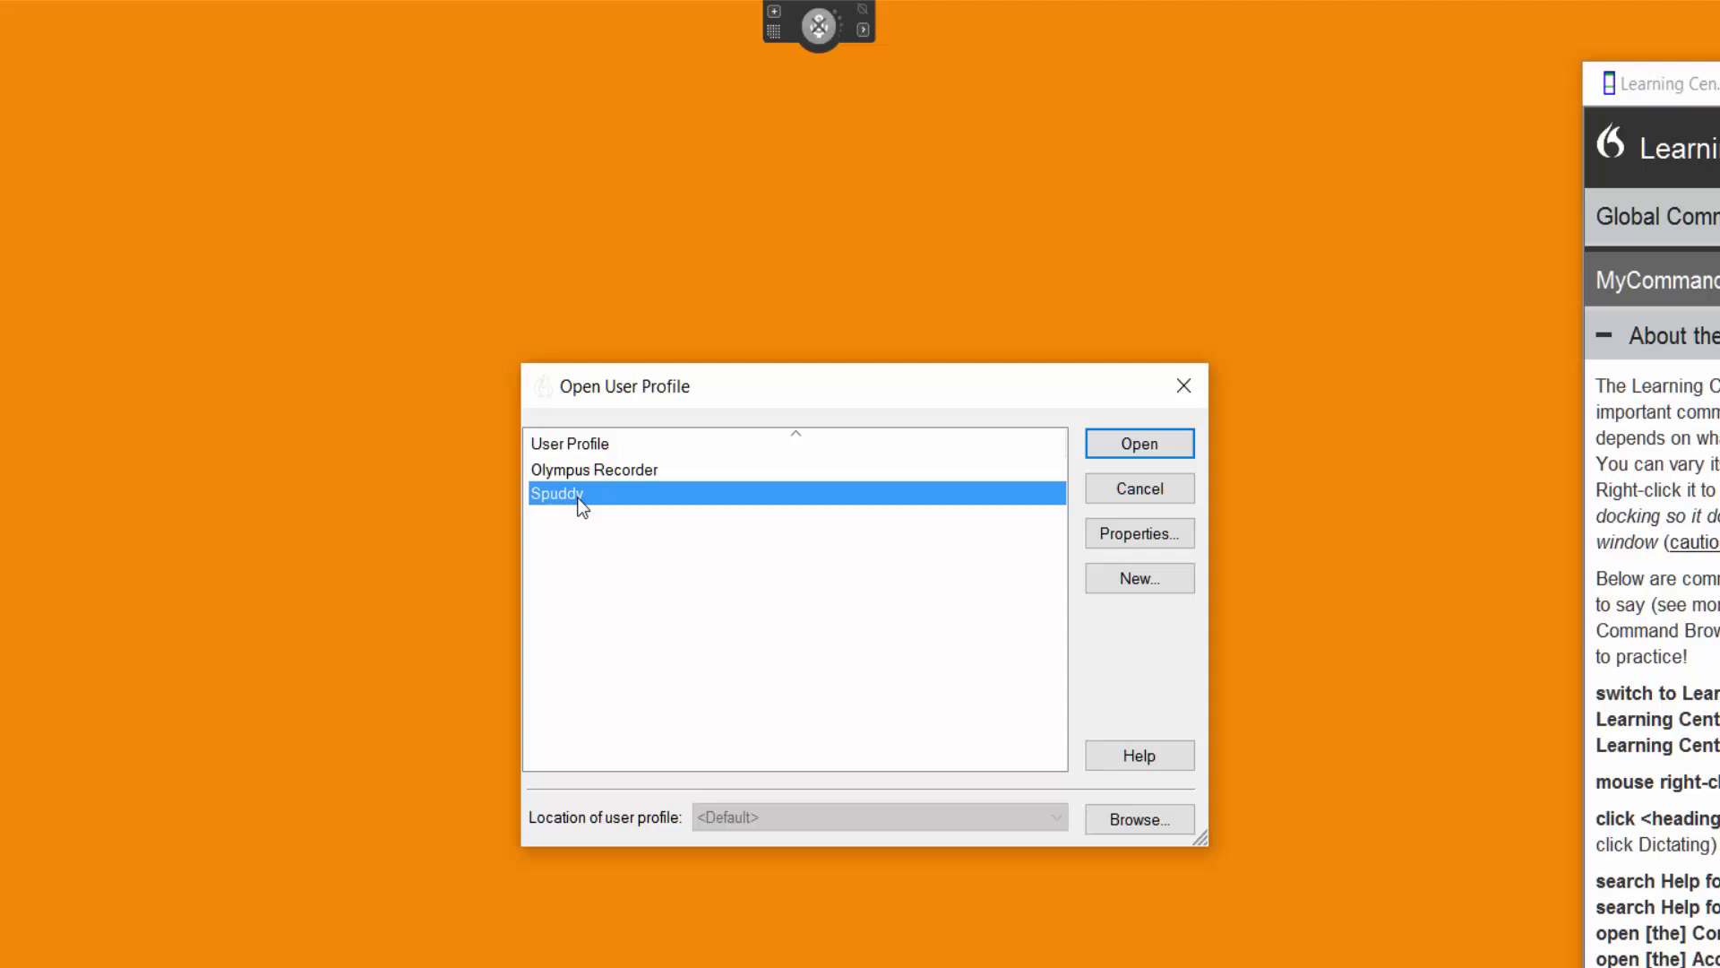
pyautogui.doubleClick(578, 495)
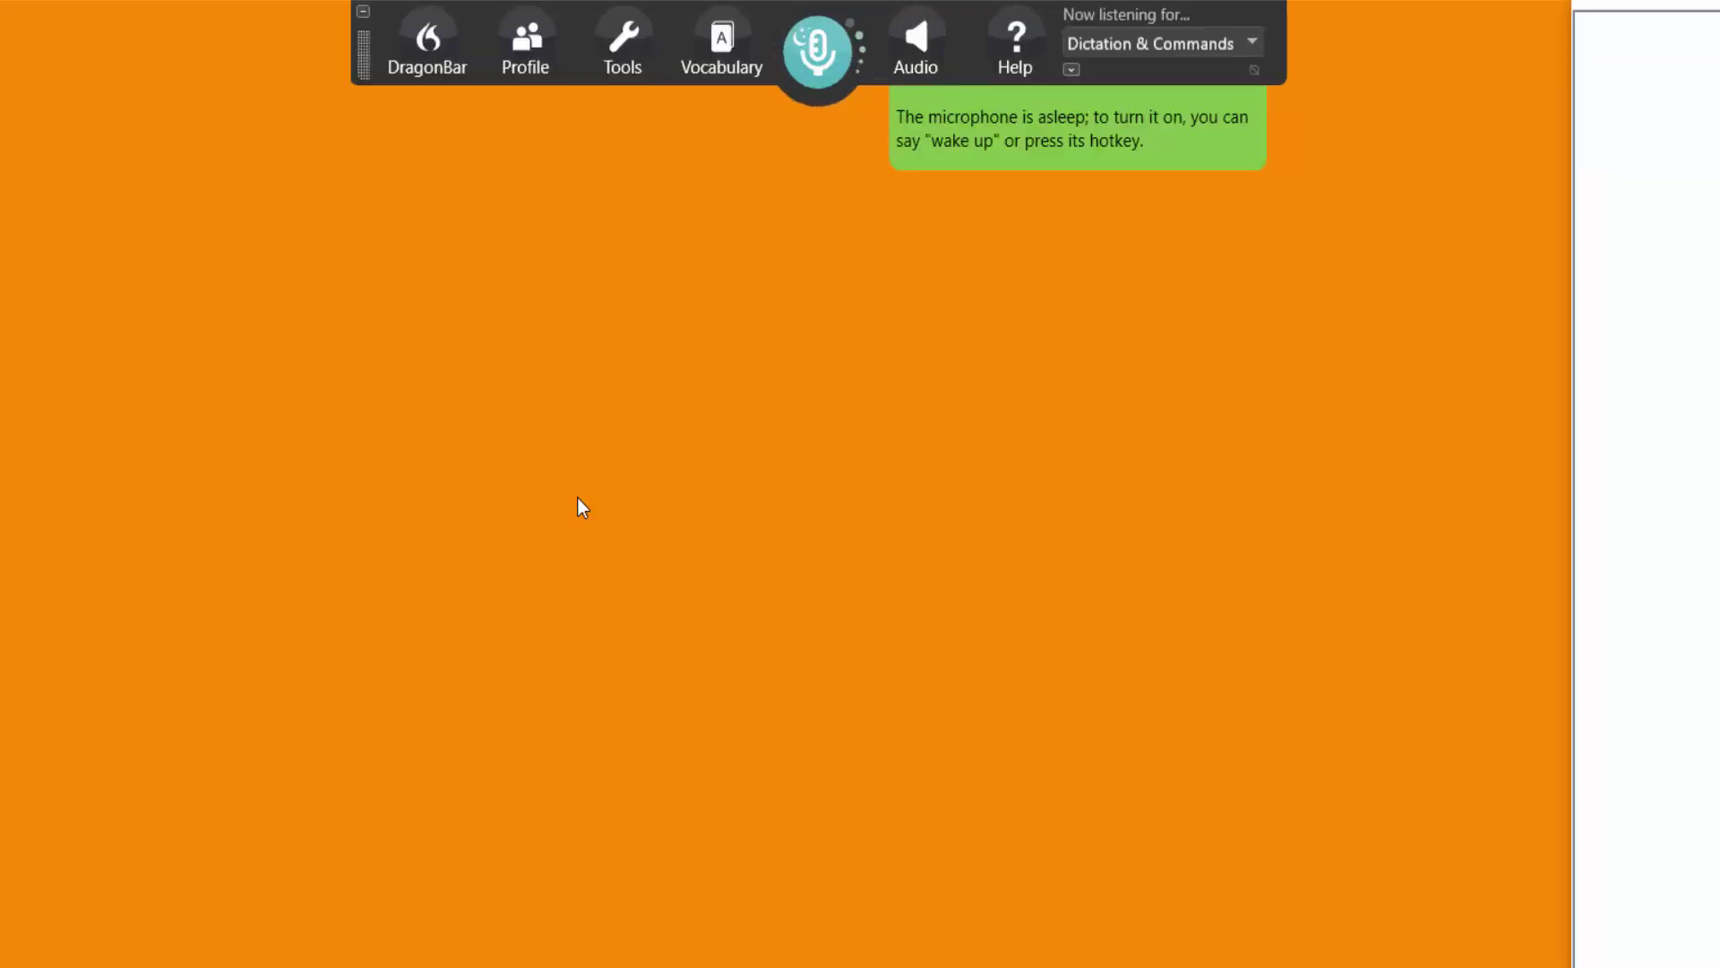
# Close the current user profile and reopen Olympus Recorder from the profile list.
pyautogui.click(526, 44)
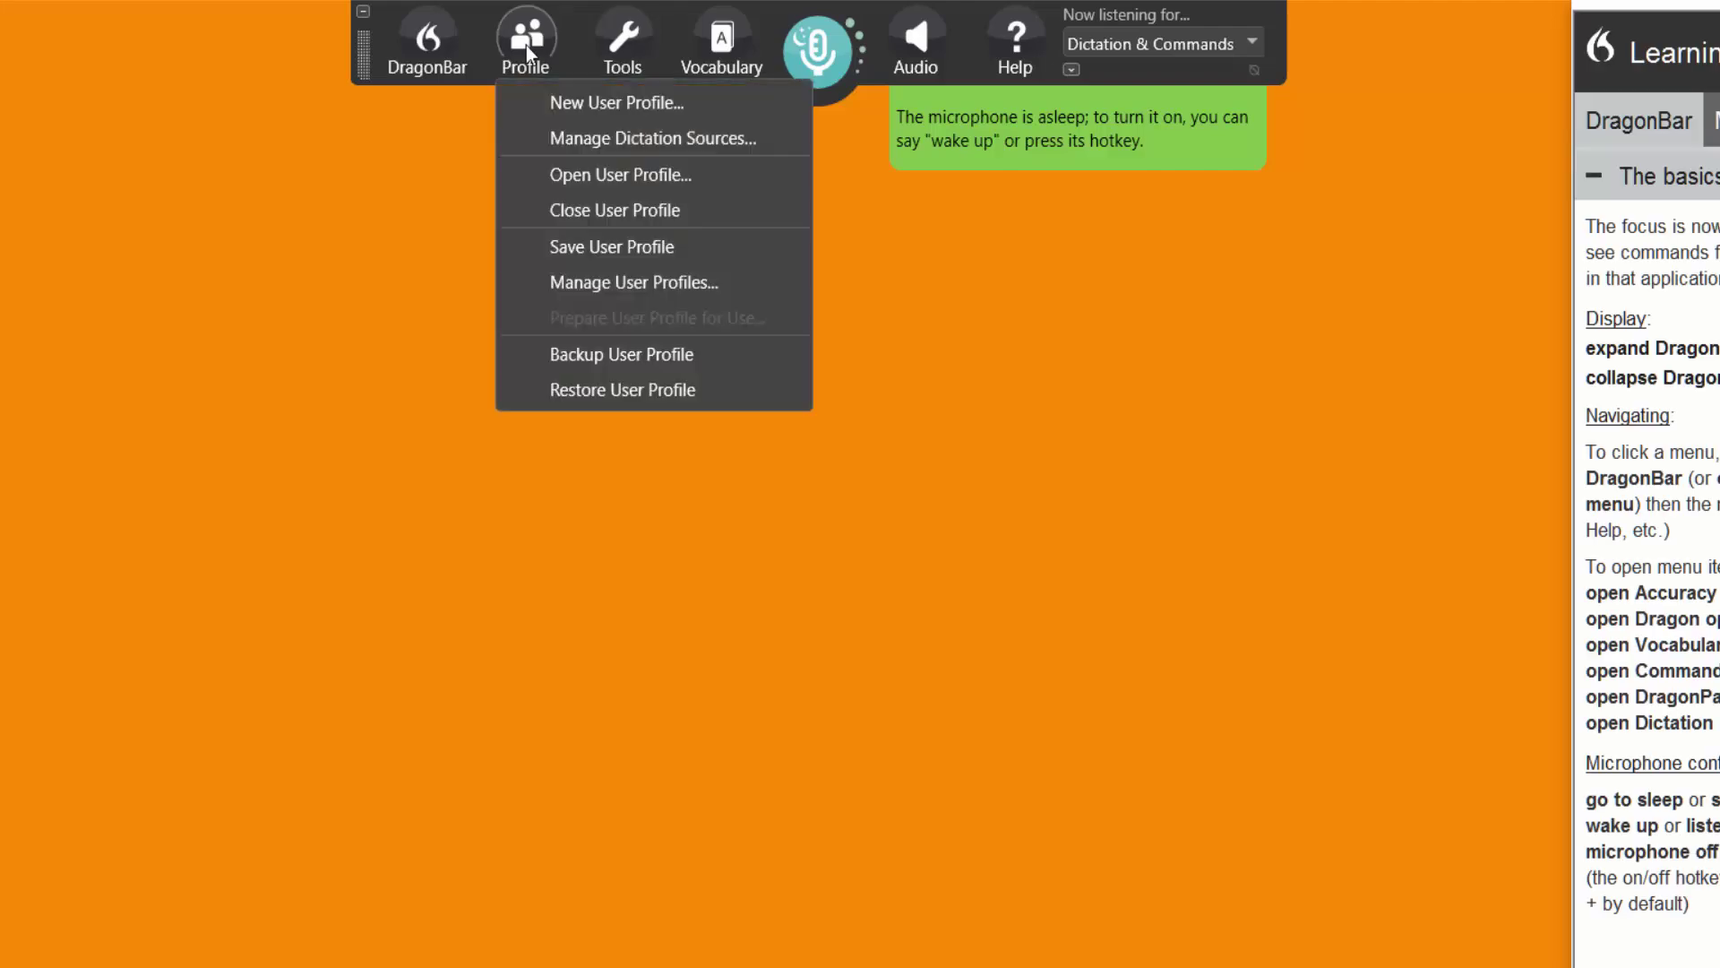
pyautogui.click(581, 175)
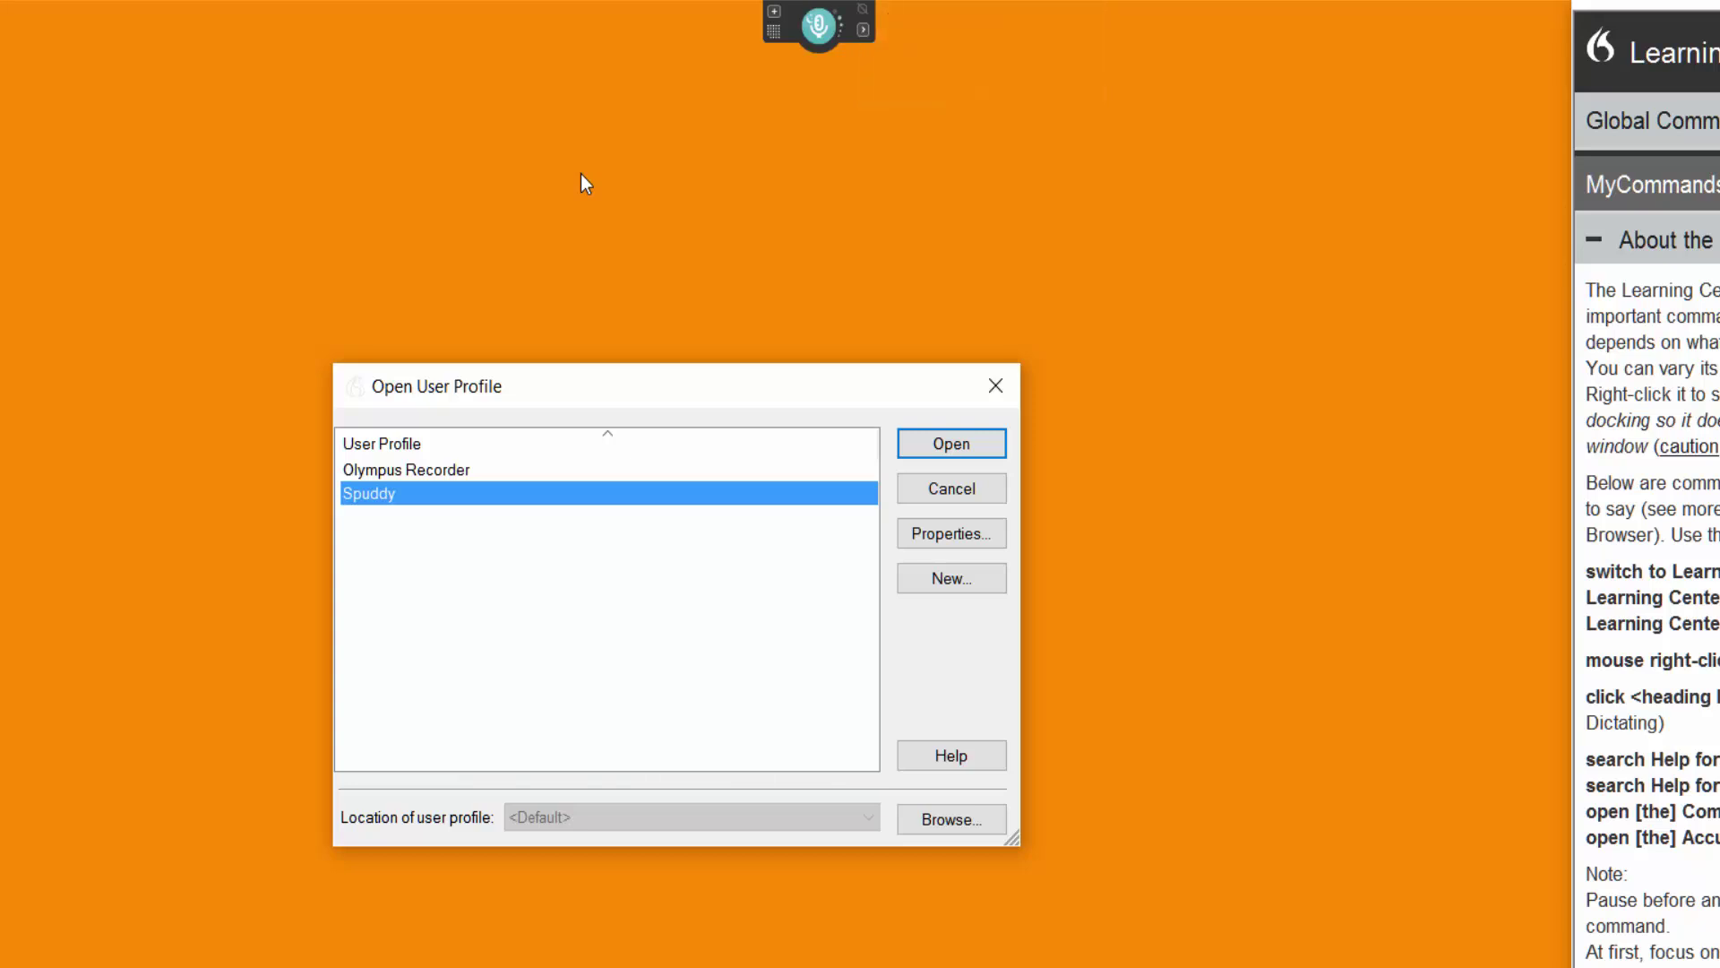
pyautogui.click(431, 473)
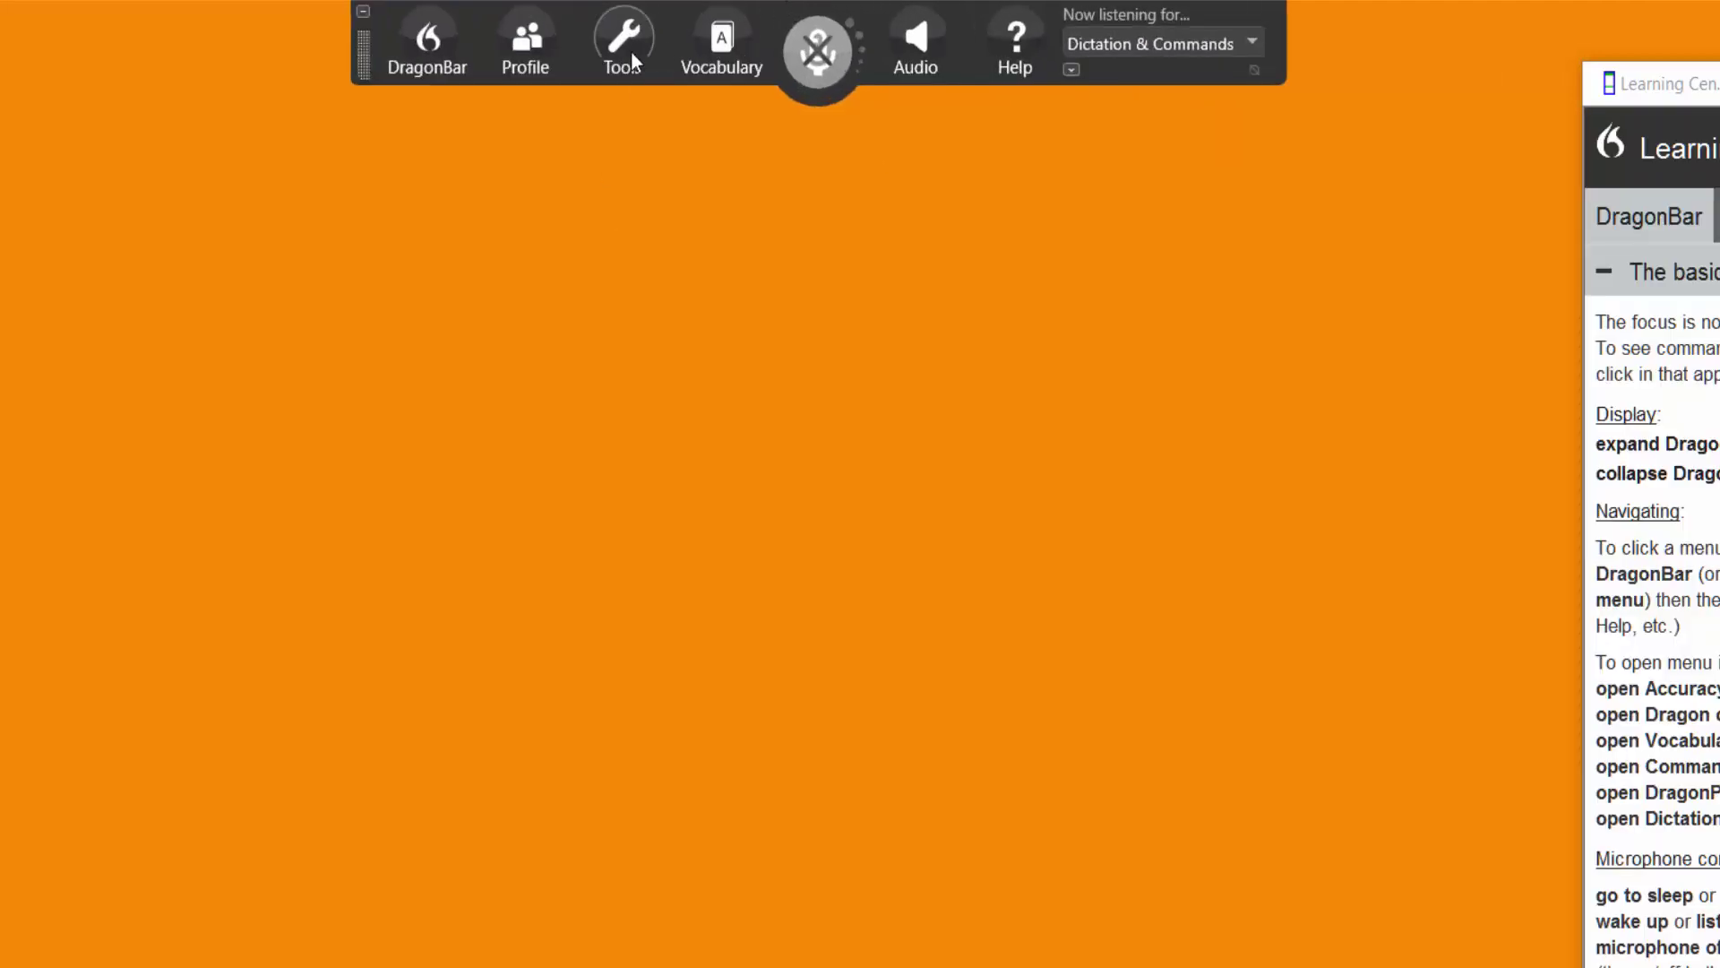
# Launch Transcribe Recording from the DragonBar Tools menu.
pyautogui.click(631, 53)
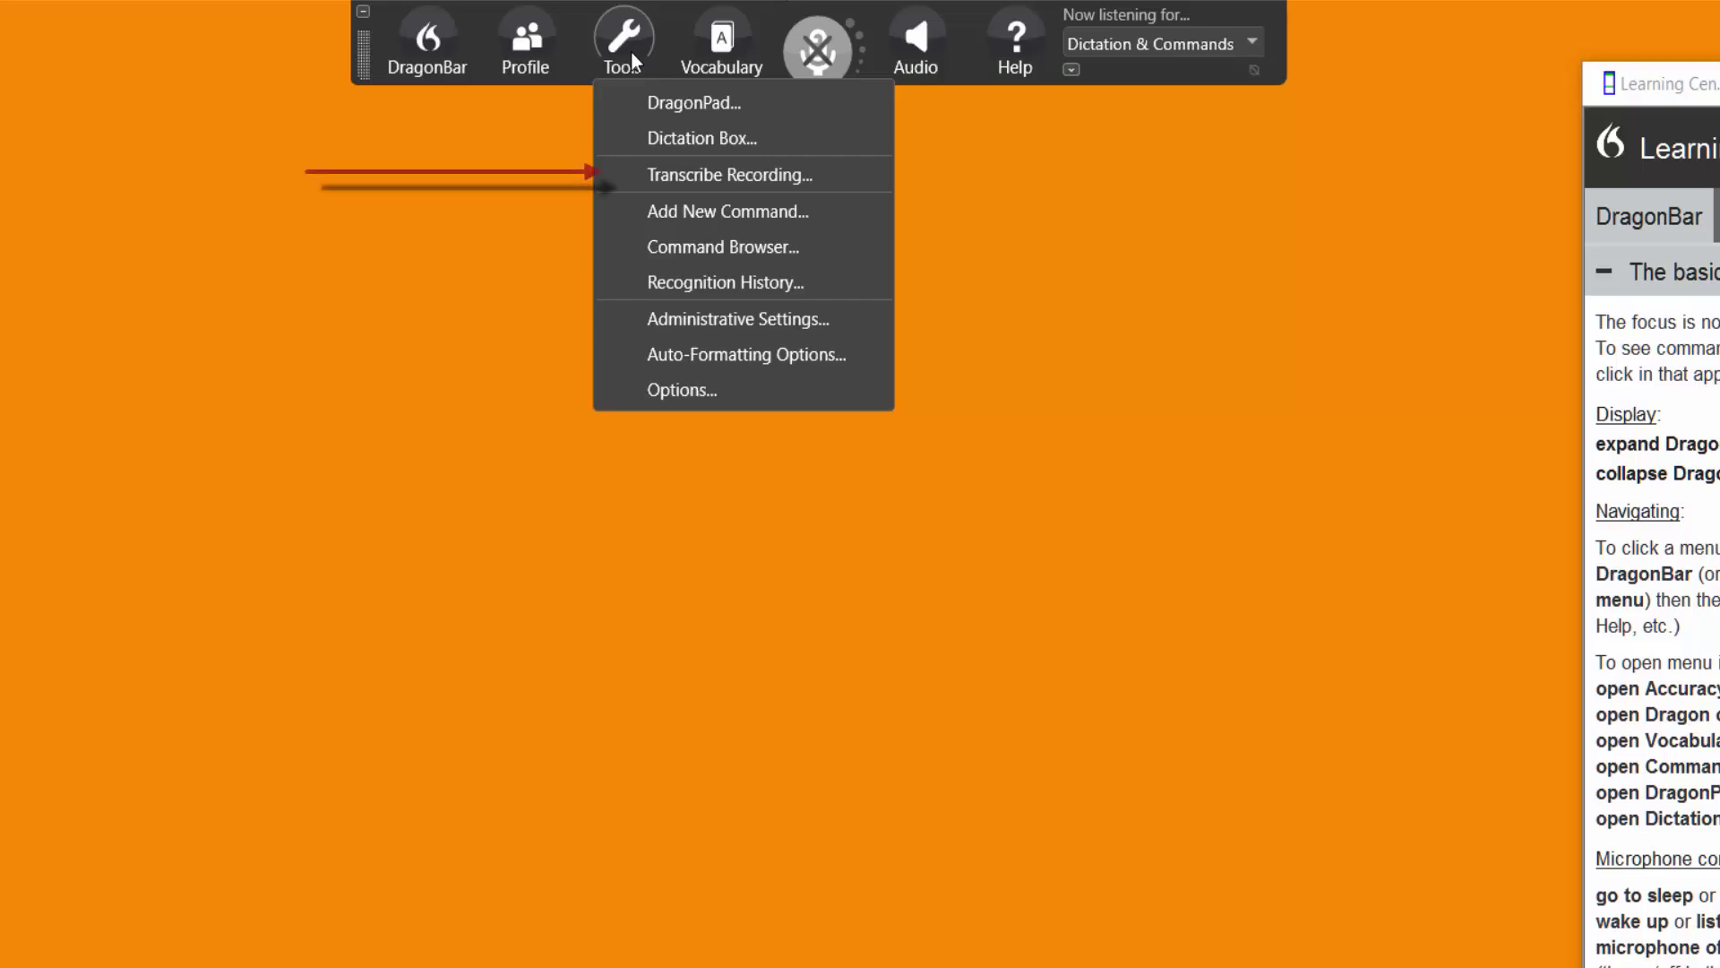
pyautogui.click(674, 175)
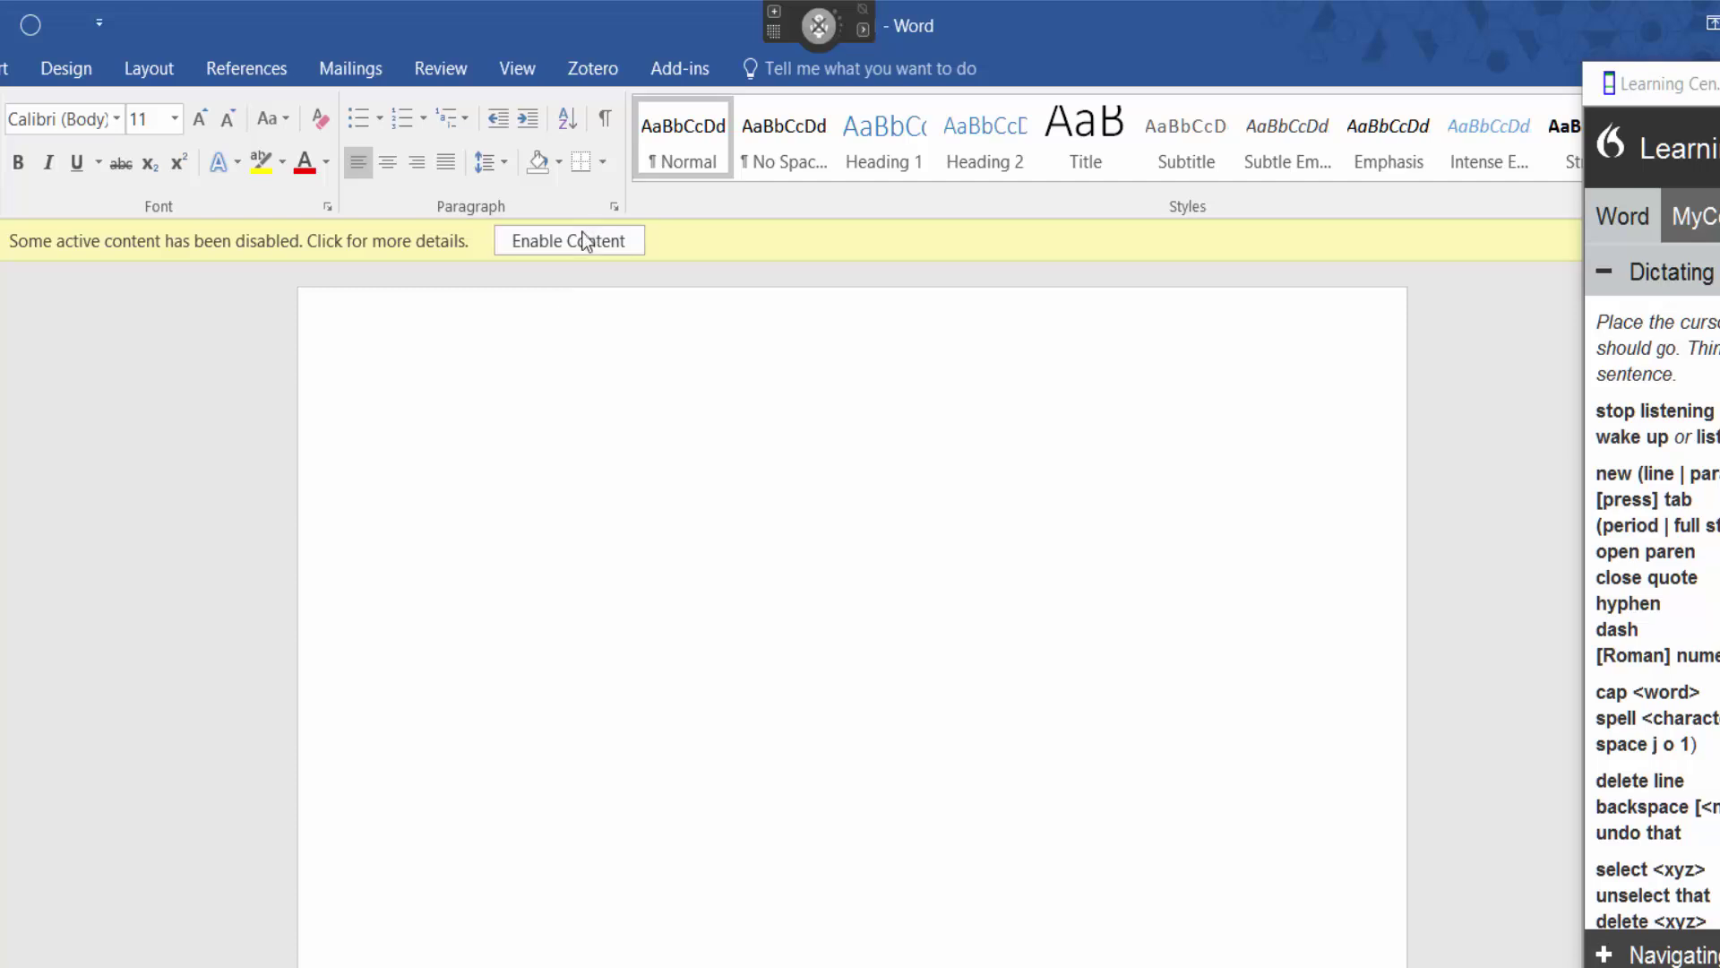
# Enable content in Word and keep 'Let me choose the window' with dictation commands.
pyautogui.click(582, 240)
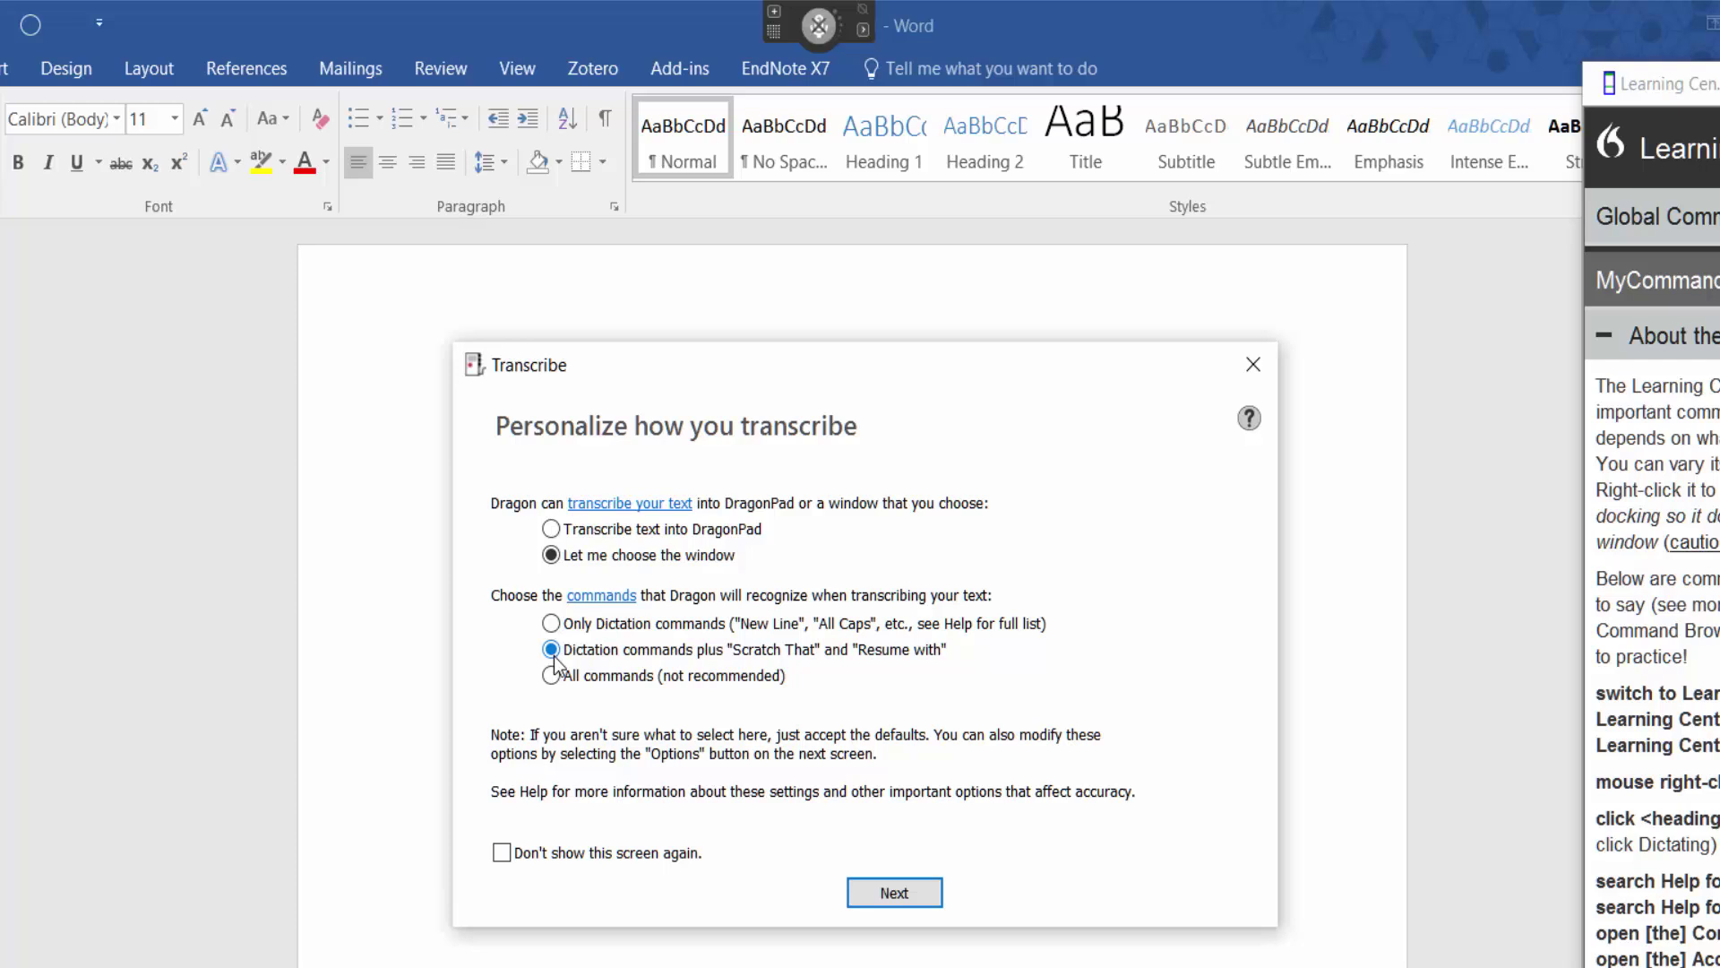
pyautogui.click(907, 892)
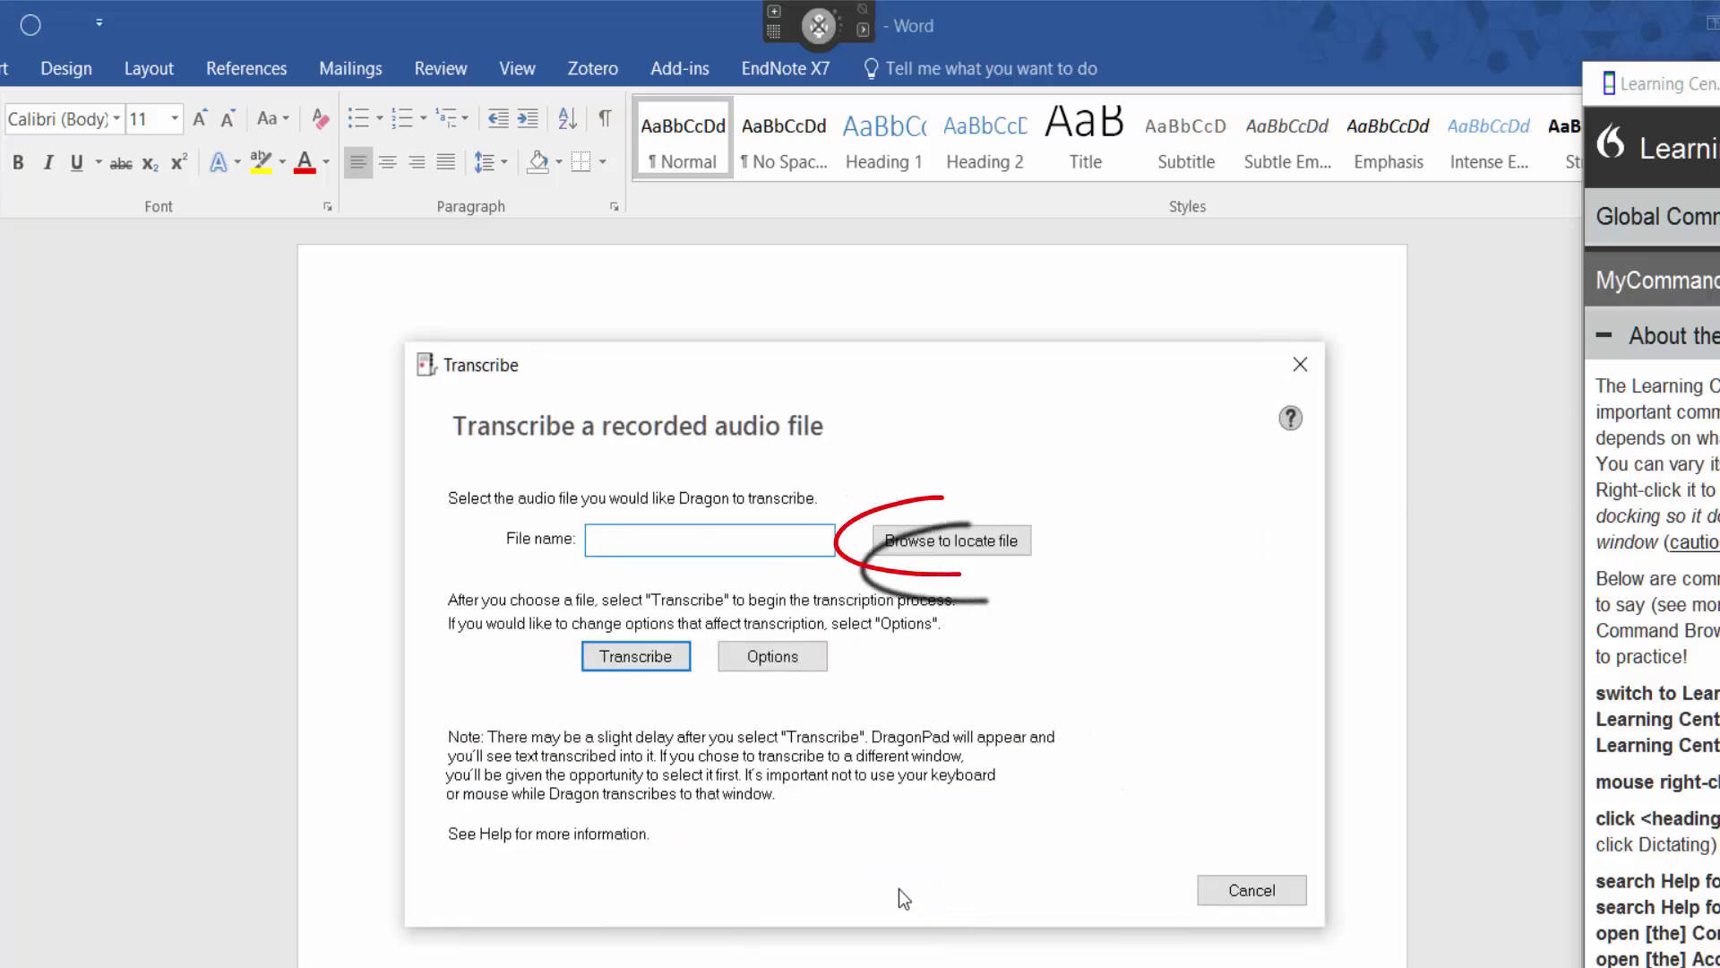
# Select the DM670129 recording, leave the options unchanged, and start transcribing.
pyautogui.click(910, 542)
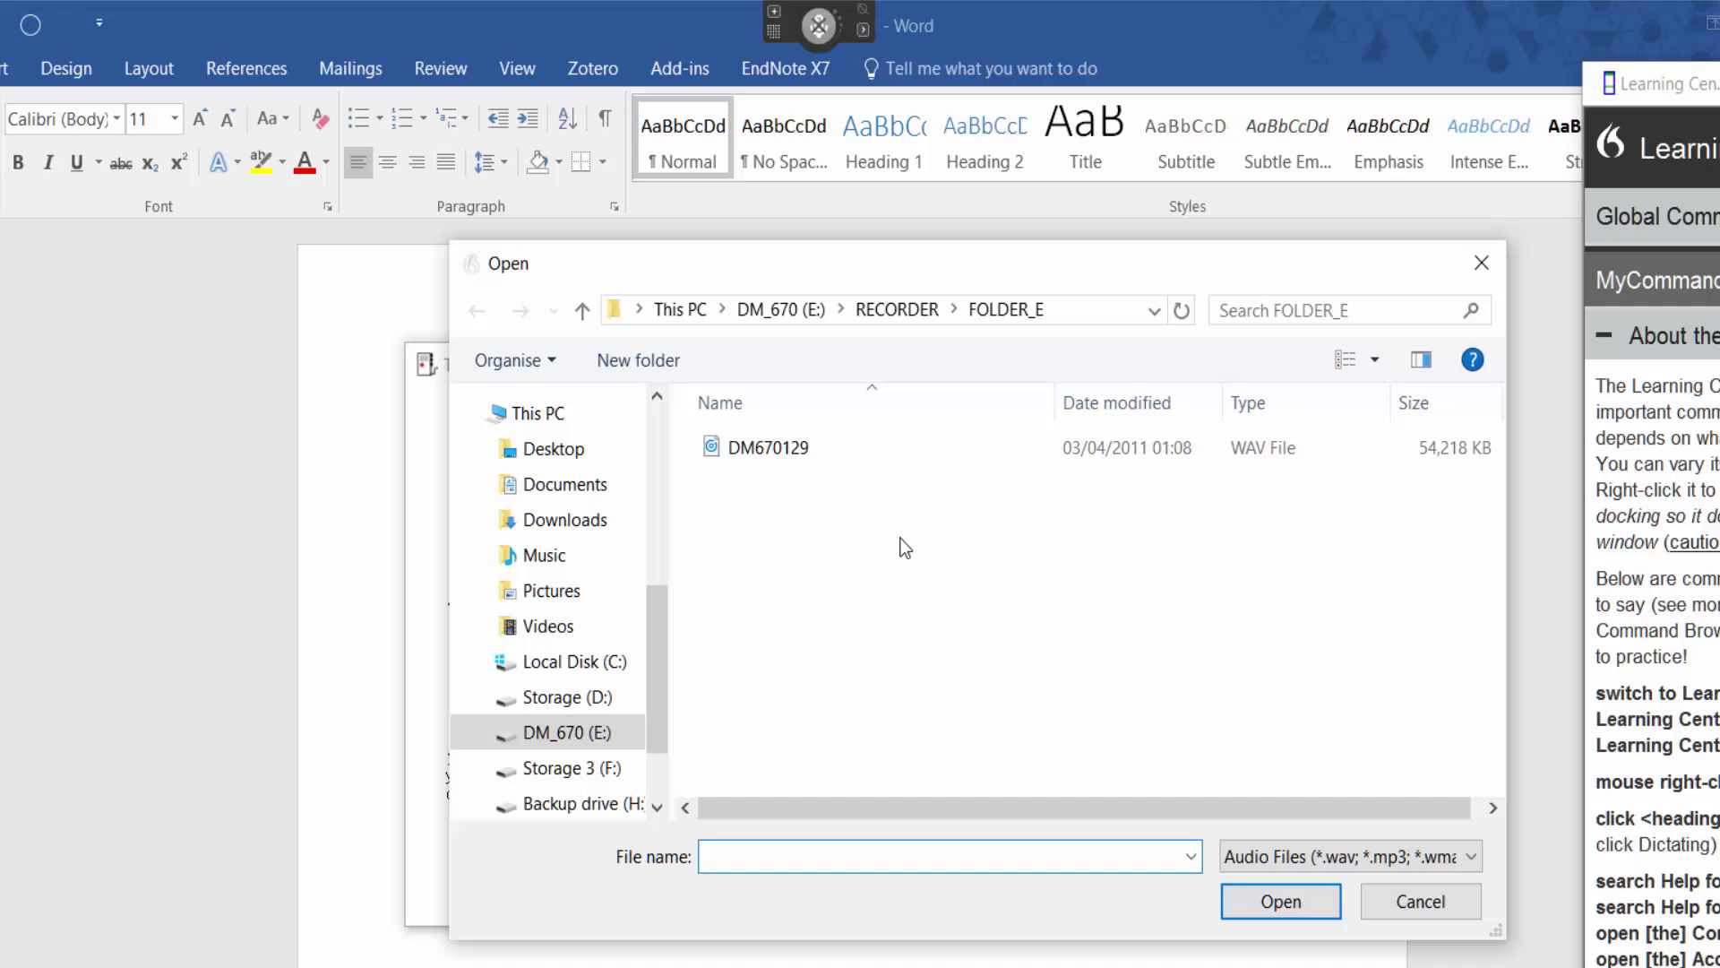
pyautogui.doubleClick(763, 450)
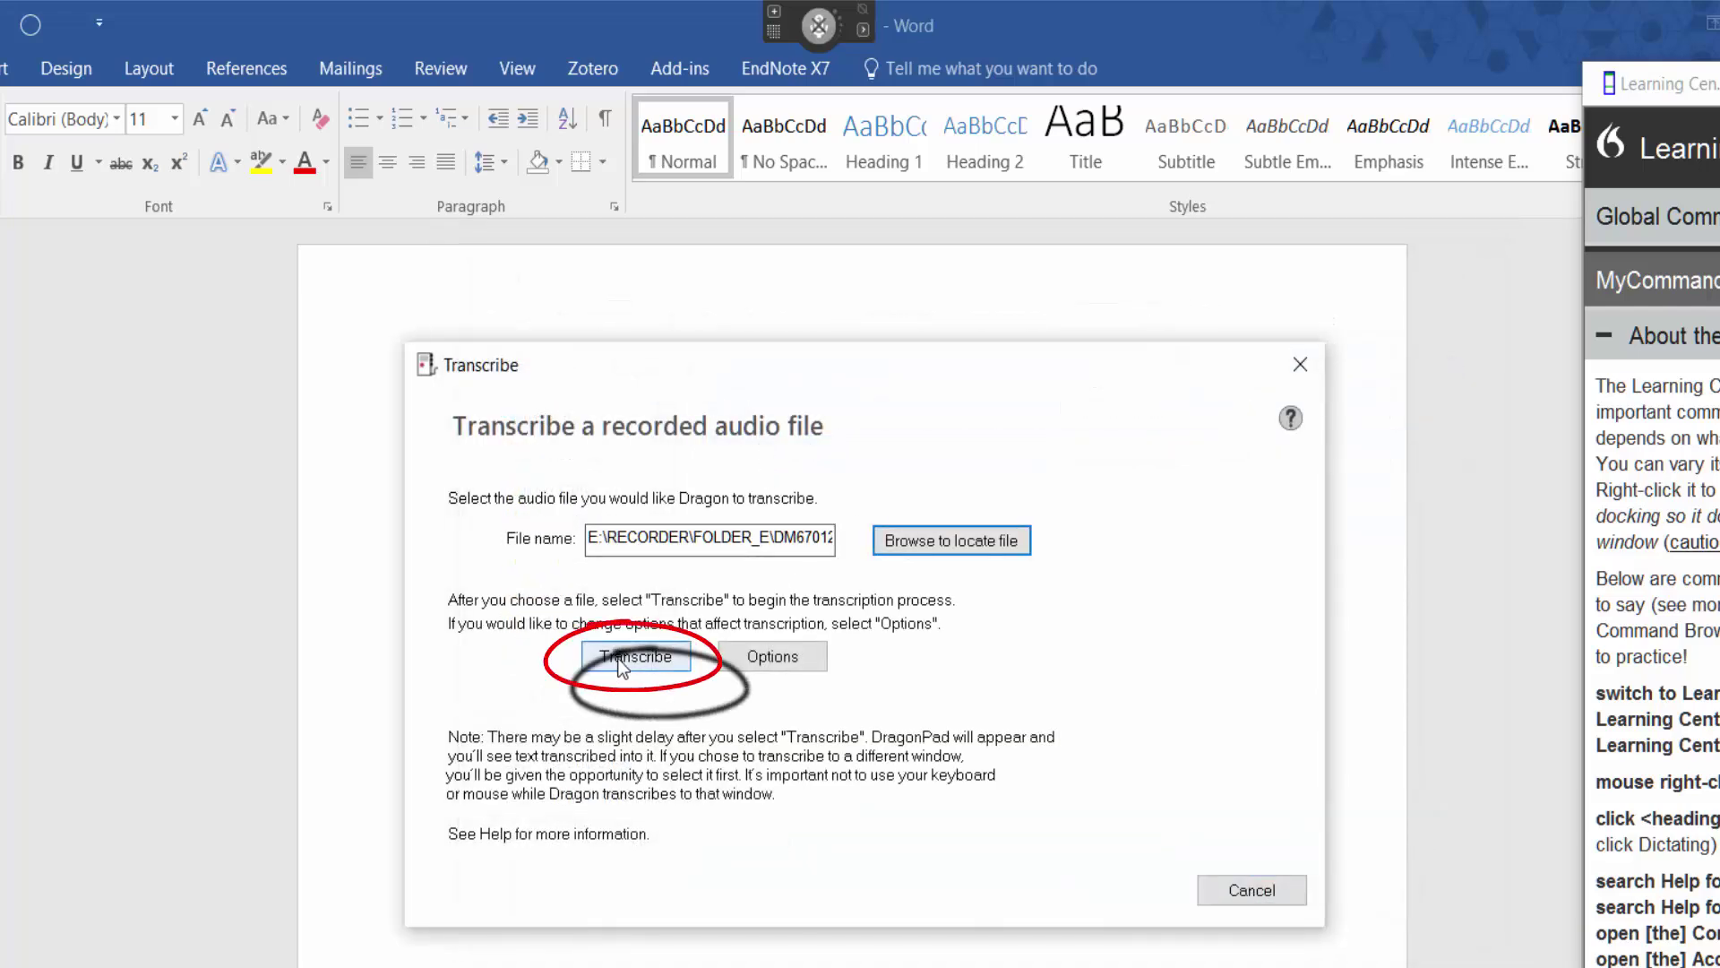
pyautogui.click(758, 663)
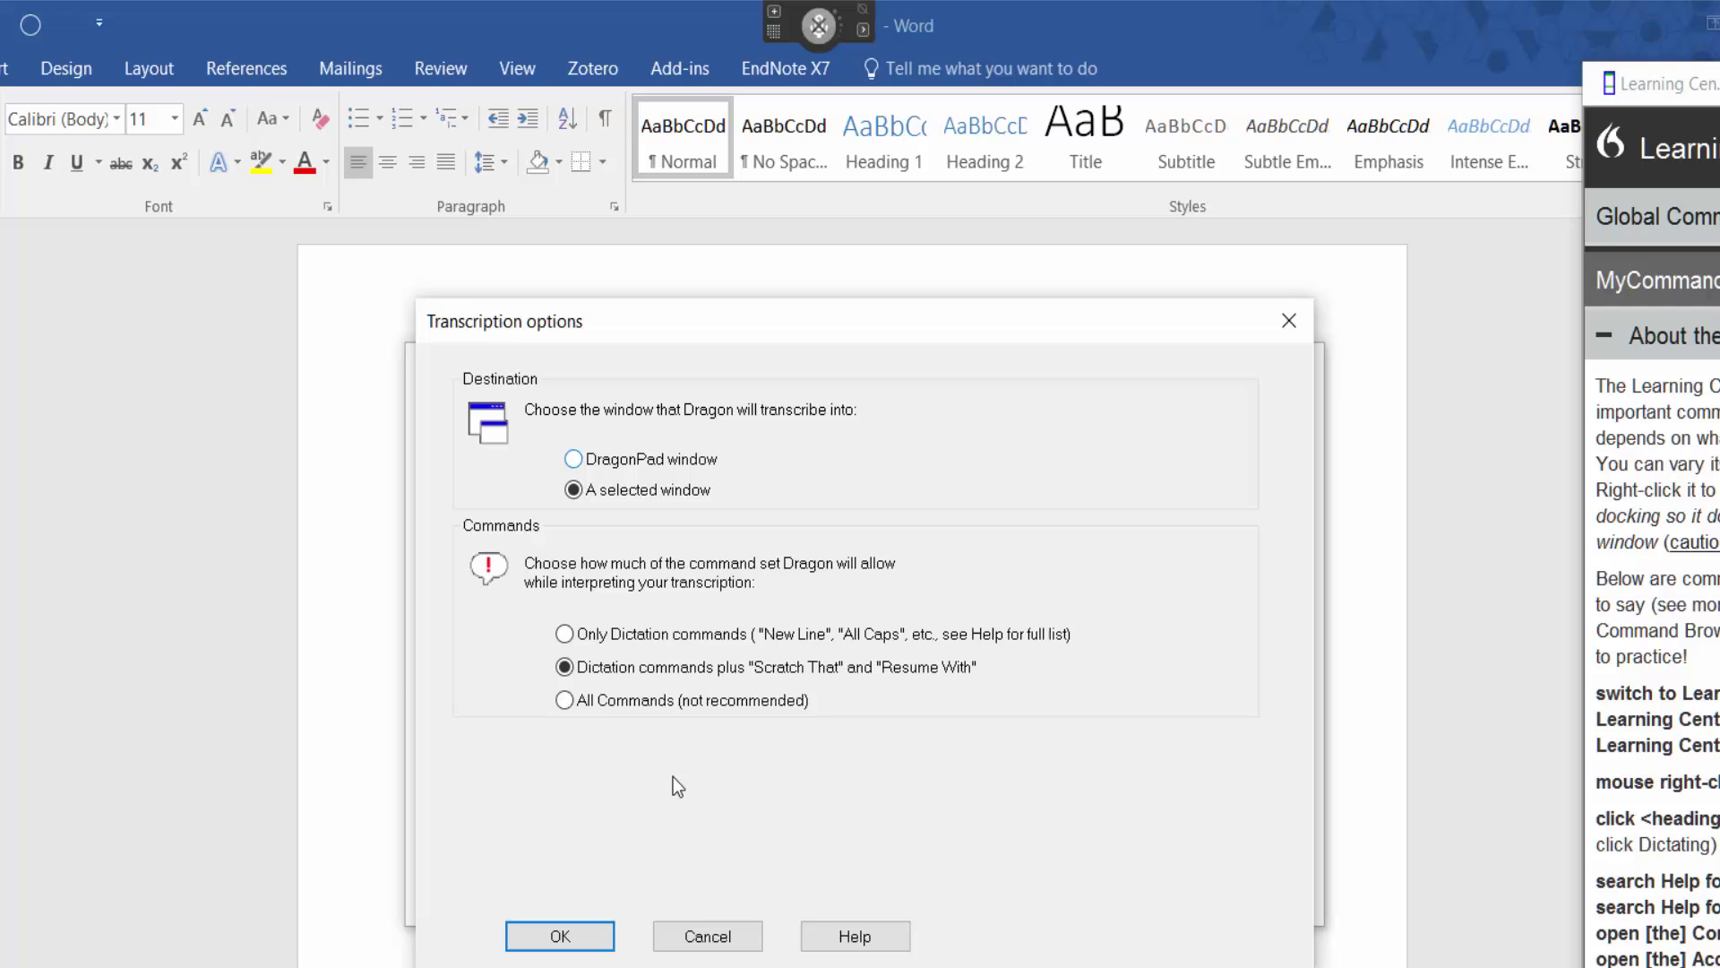
pyautogui.click(722, 938)
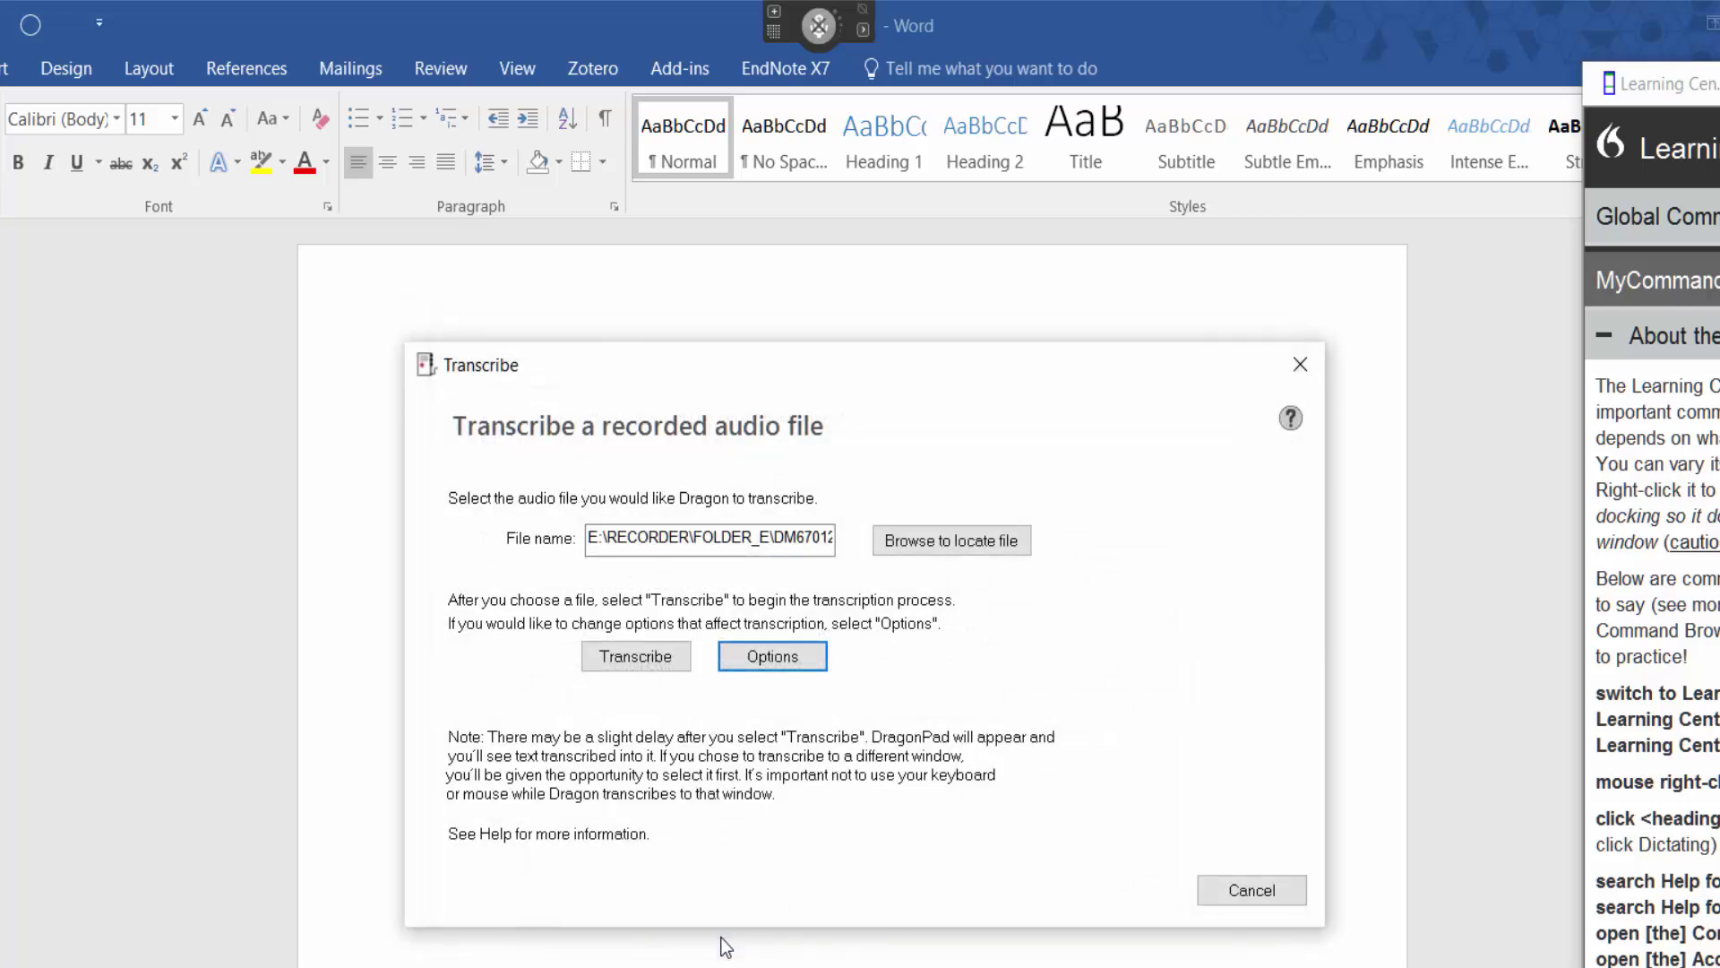
pyautogui.click(638, 658)
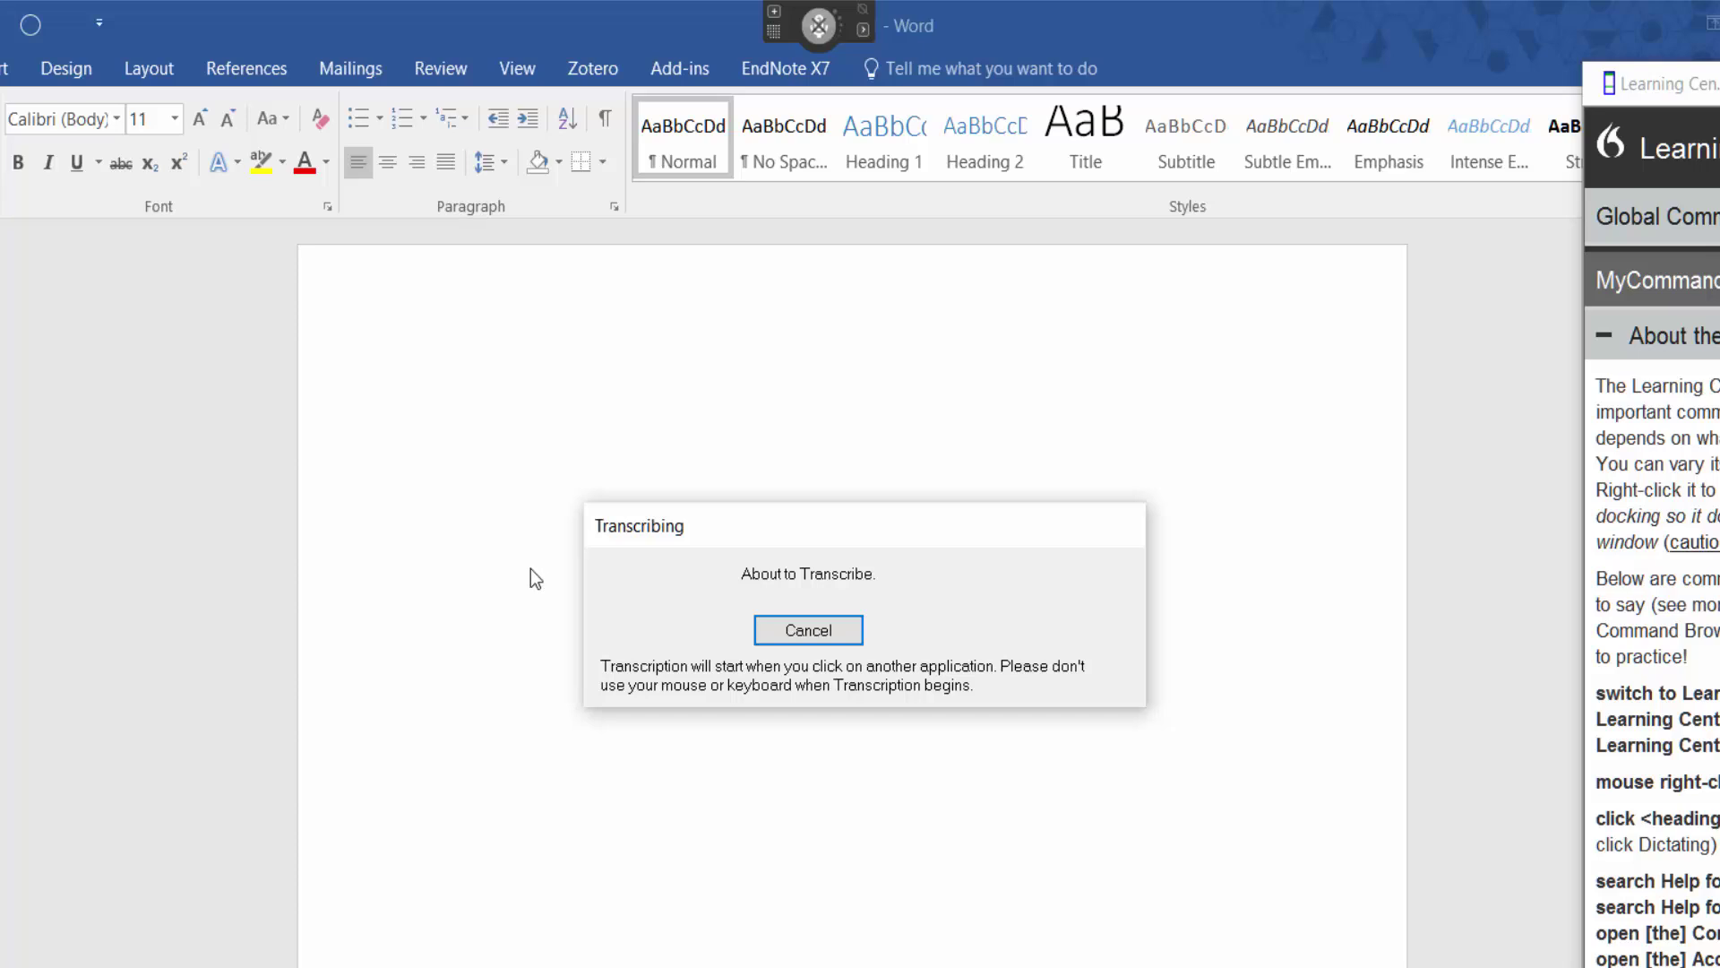
# Direct the transcription into the Word document and close the progress box once the text is in.
pyautogui.click(530, 568)
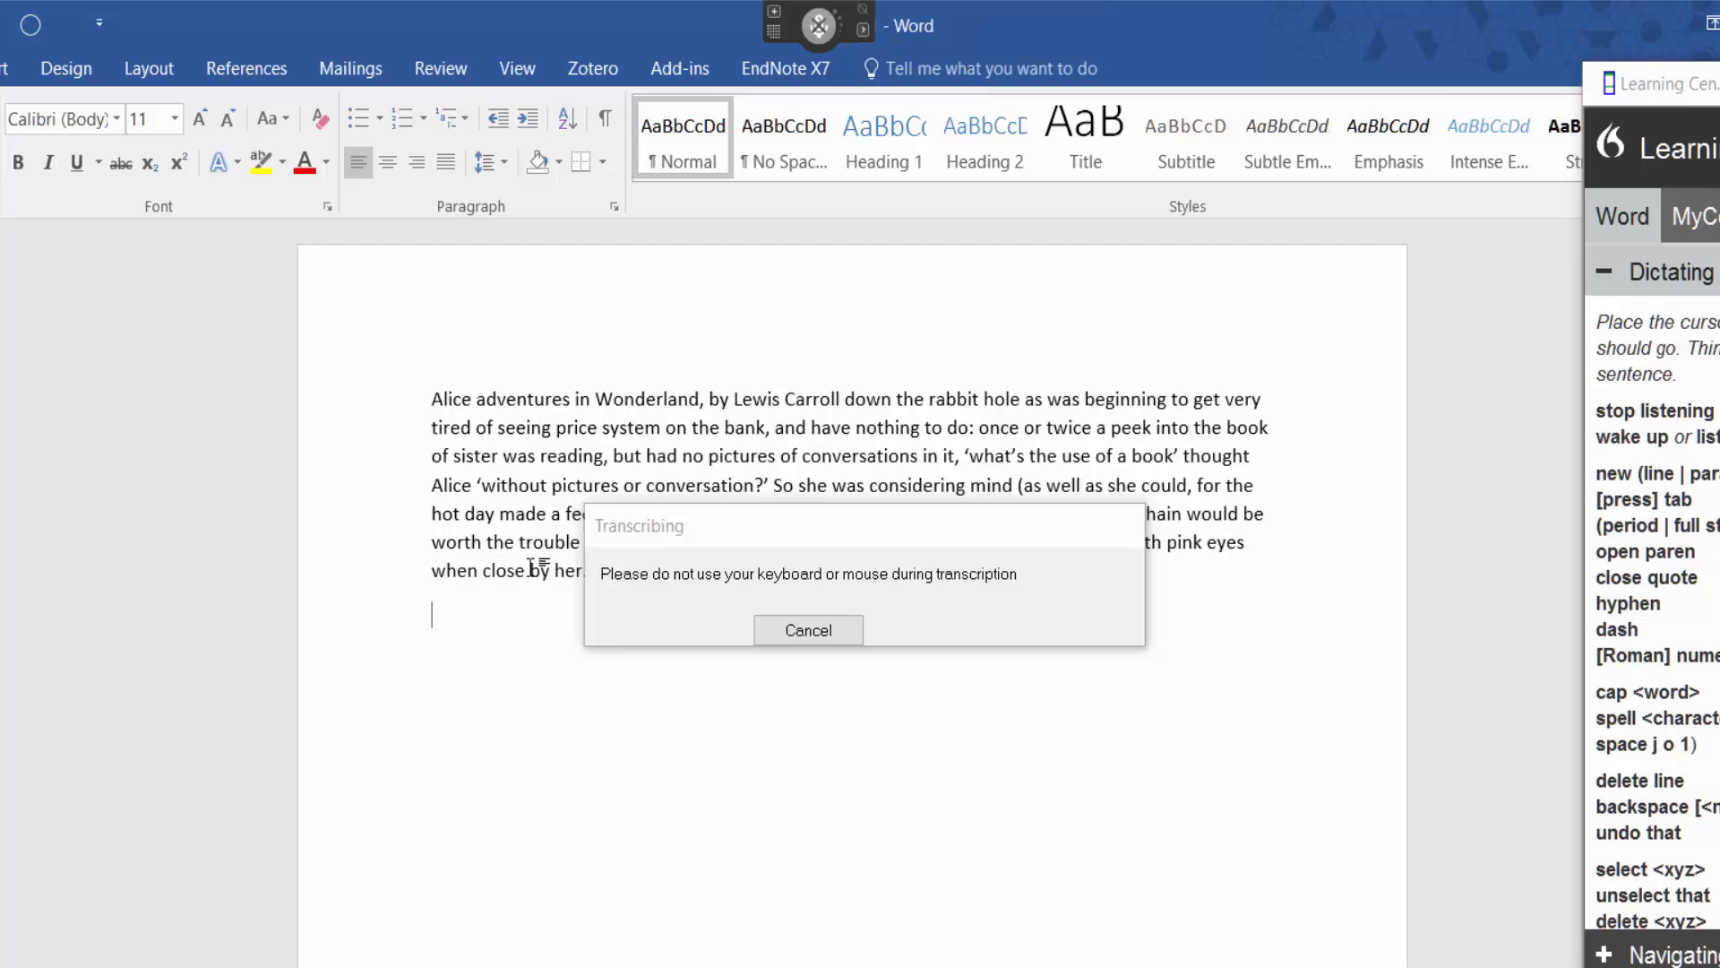
pyautogui.moveTo(763, 527); pyautogui.dragTo(773, 279)
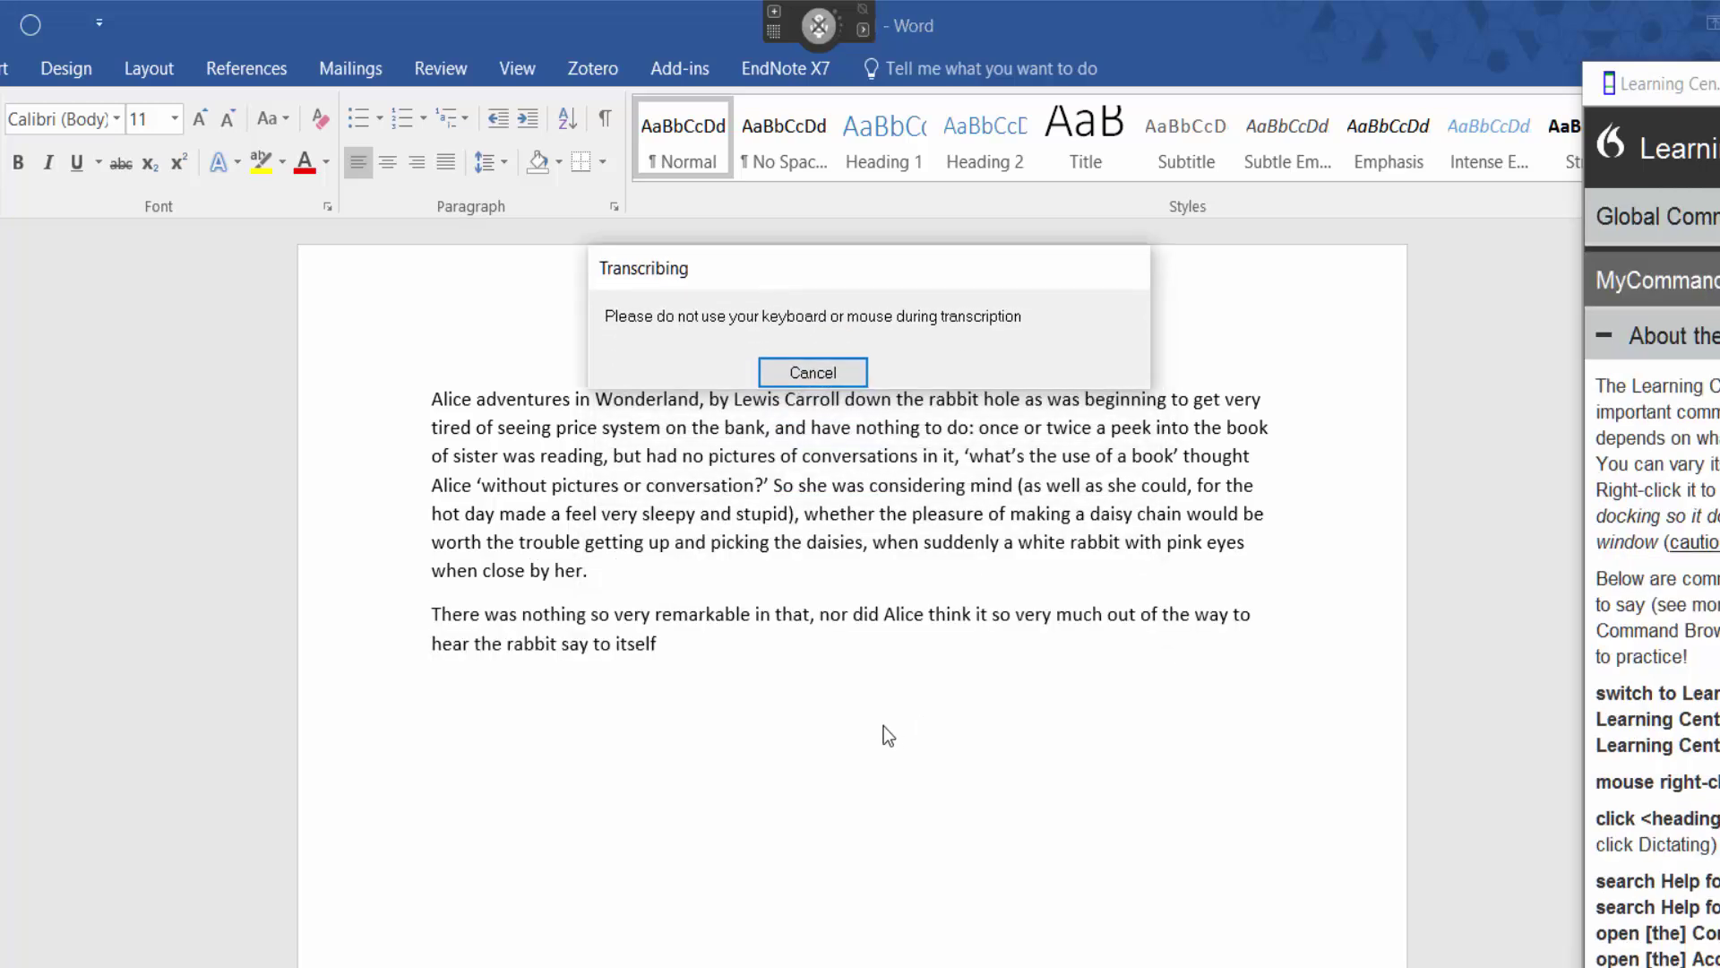
pyautogui.click(700, 645)
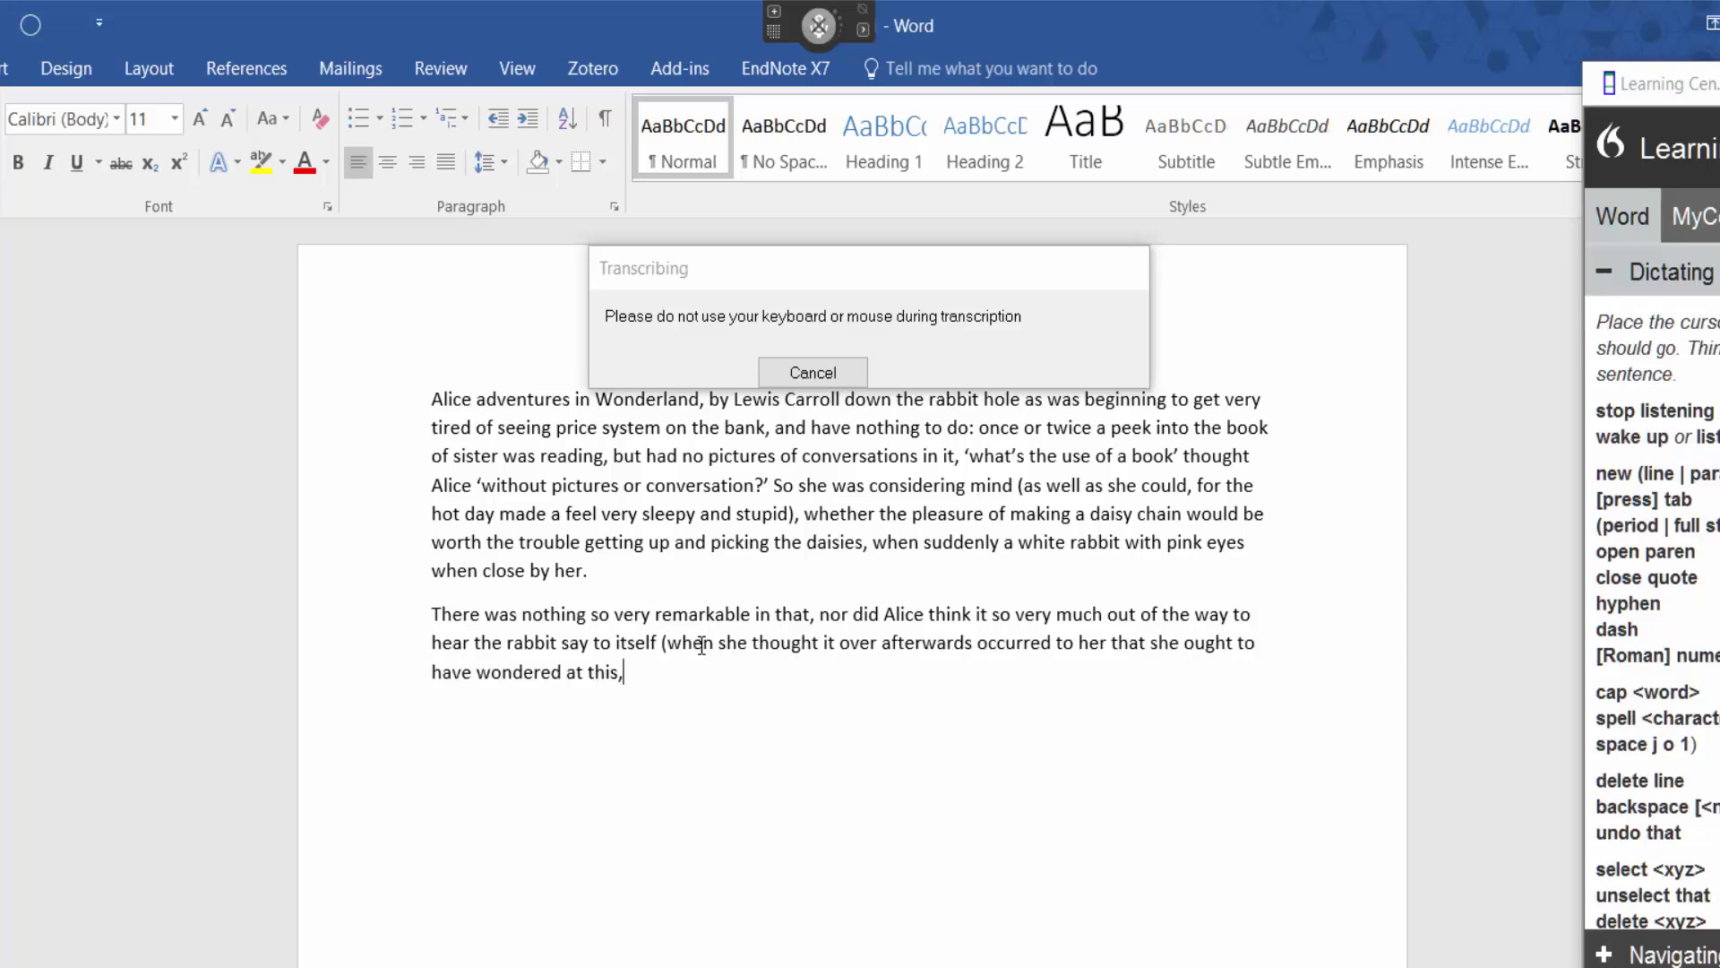
pyautogui.click(822, 371)
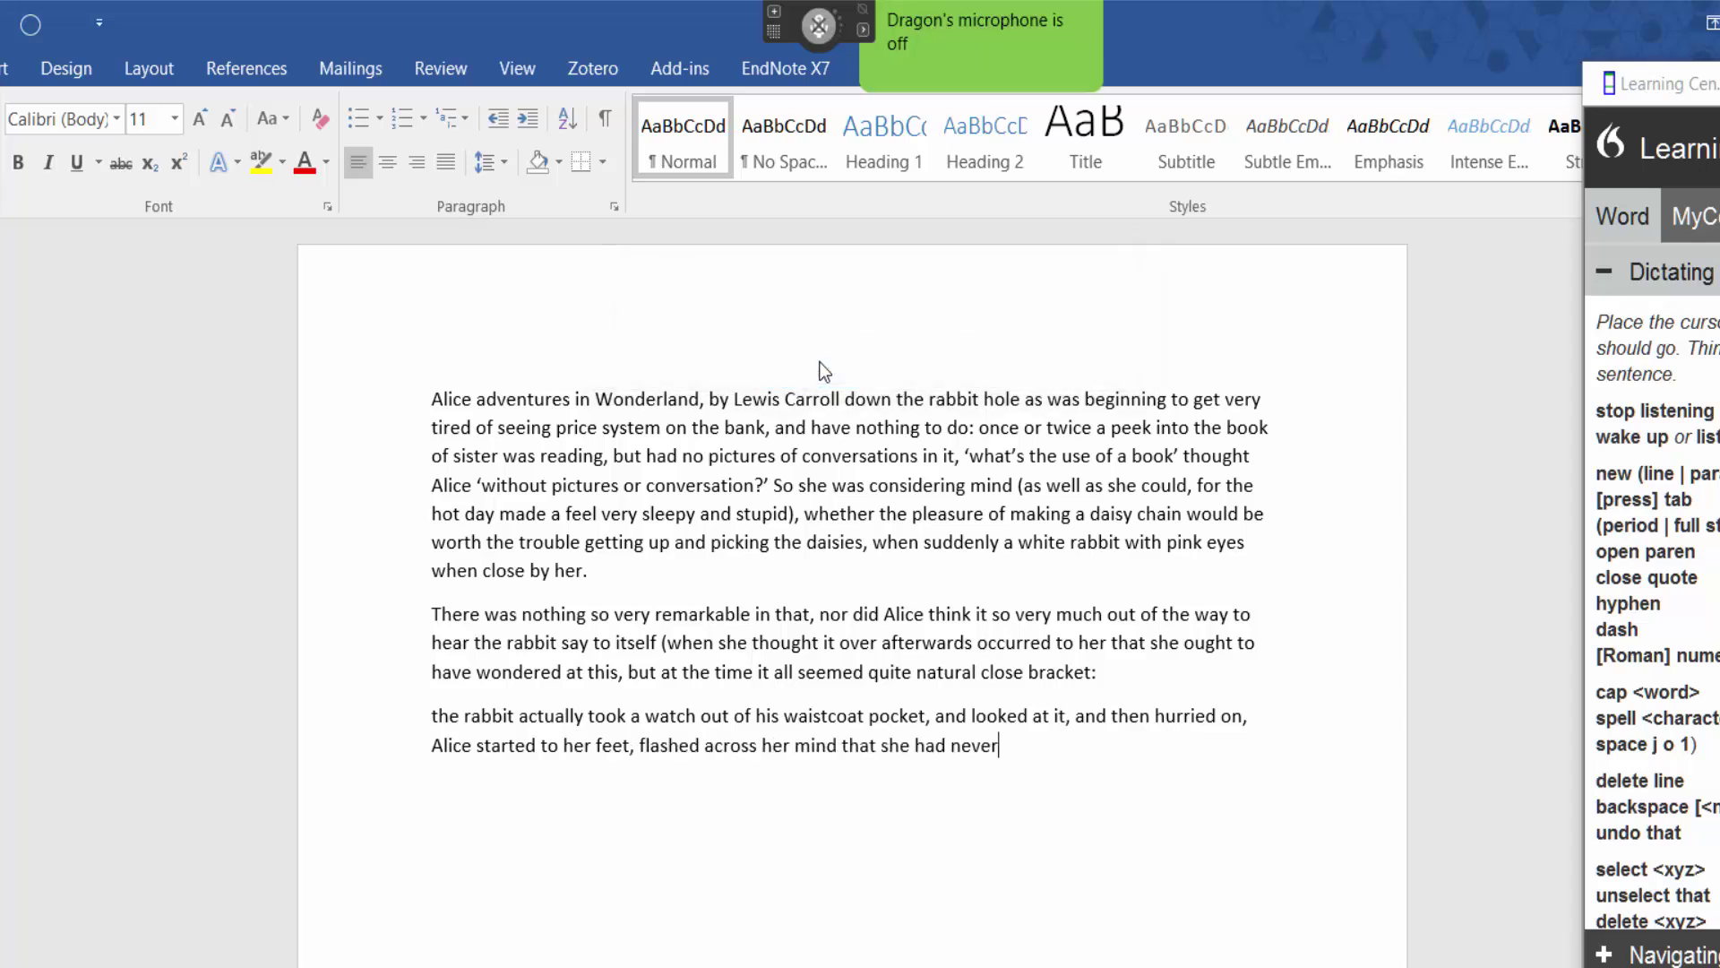